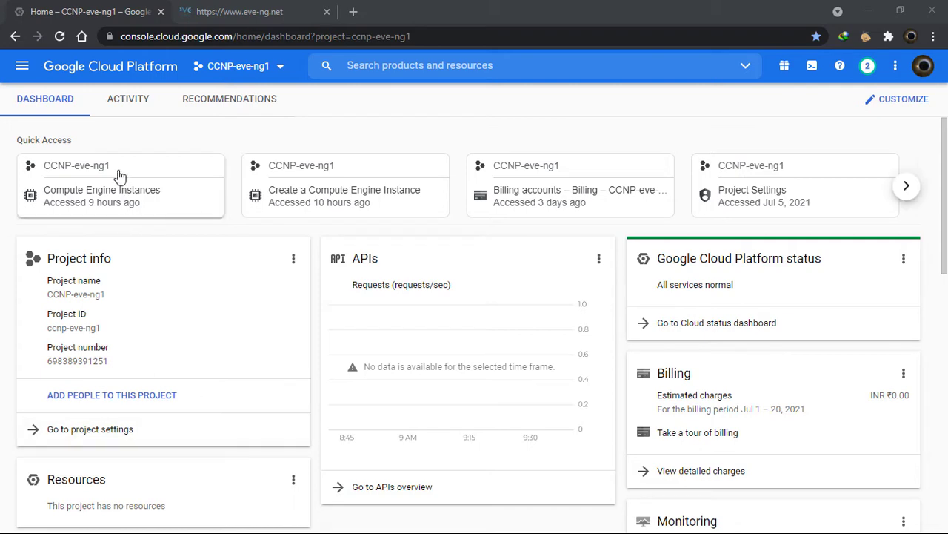
Open and dismiss the console's services Navigation menu twice
{"action": "left_click", "coordinate": [23, 68]}
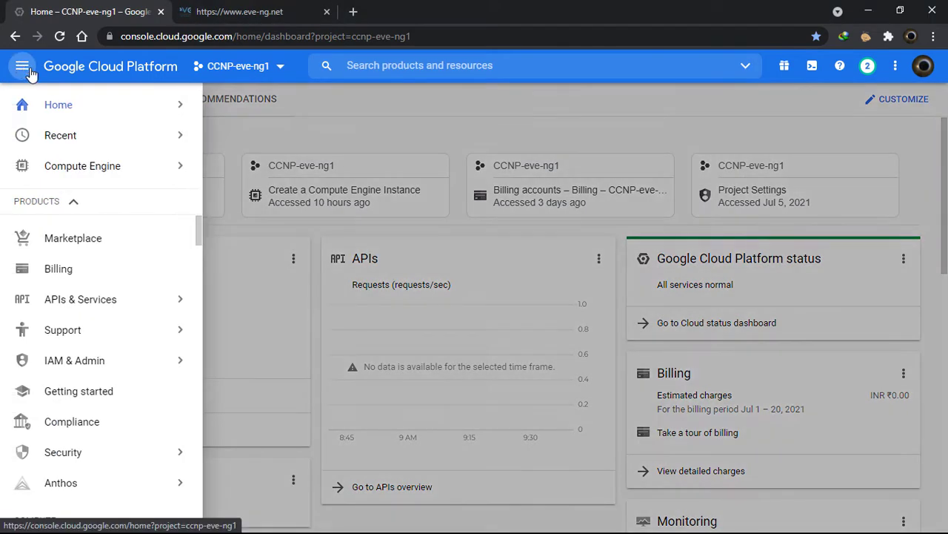
{"action": "left_click", "coordinate": [265, 317]}
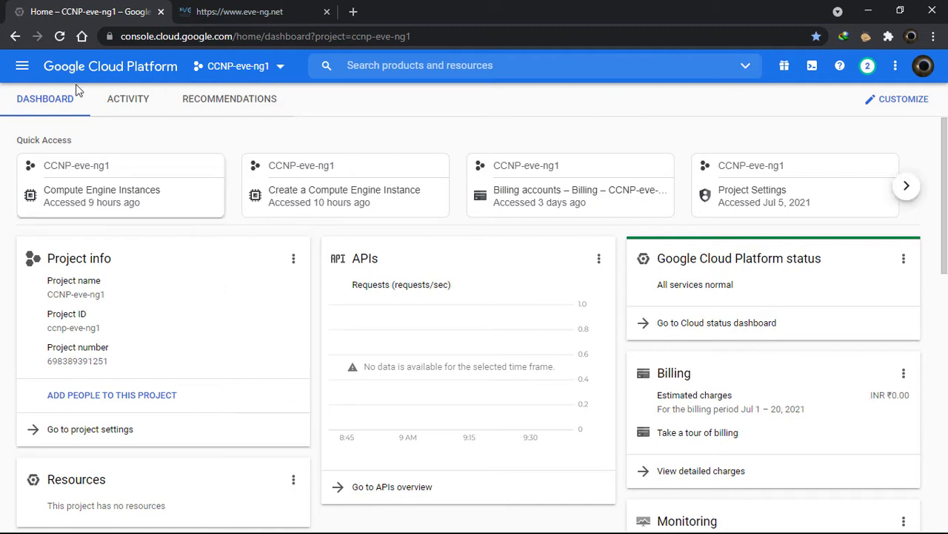
{"action": "left_click", "coordinate": [33, 65]}
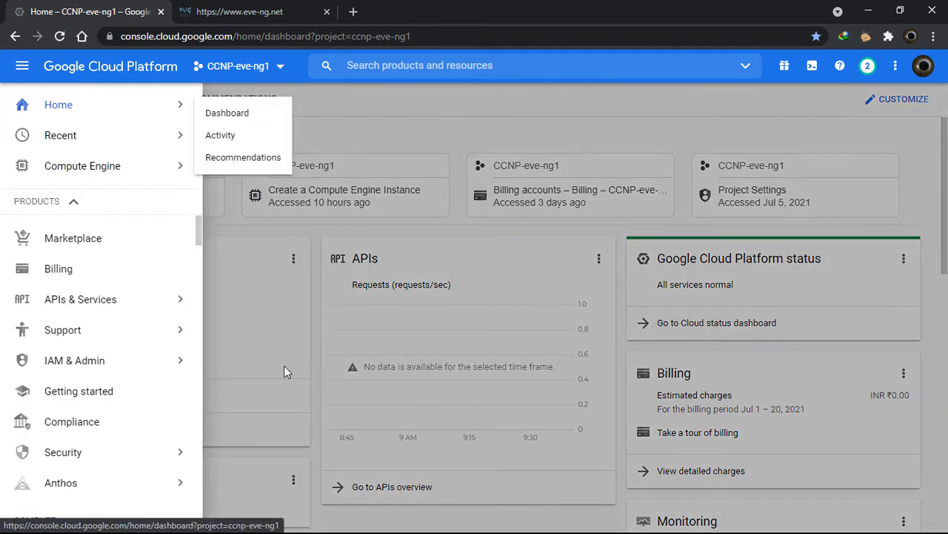
{"action": "left_click", "coordinate": [260, 321]}
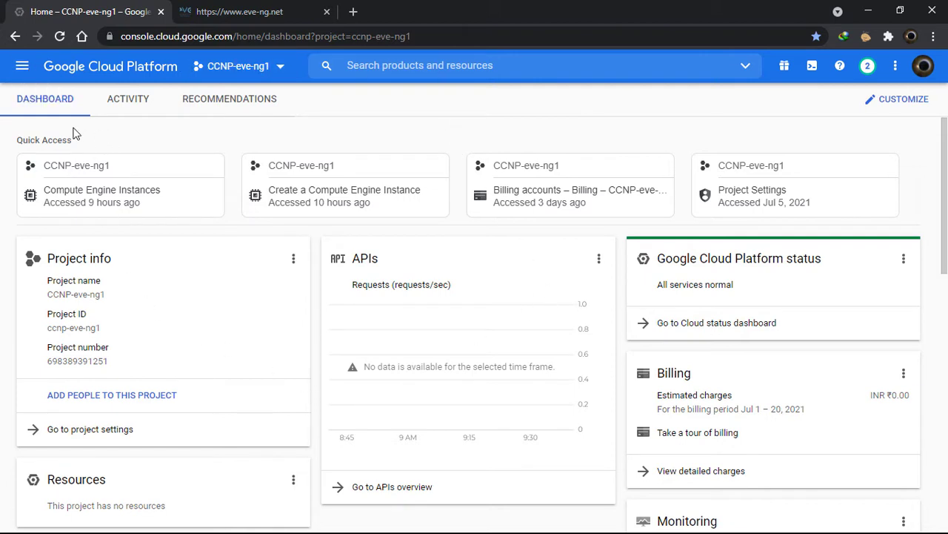
Scroll through the services menu, return to the Home dashboard, and open the project picker
{"action": "left_click", "coordinate": [23, 69]}
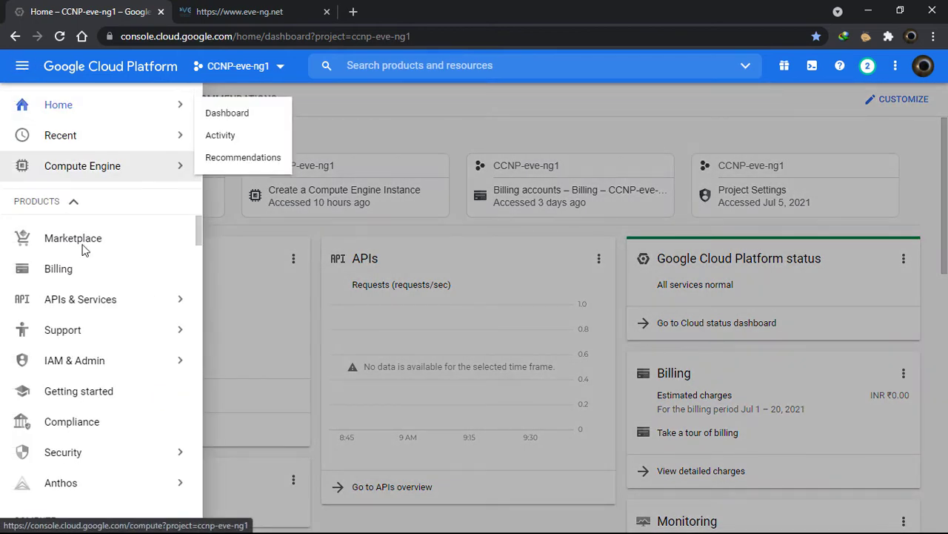
{"action": "scroll", "coordinate": [92, 454], "scroll_direction": "down", "scroll_amount": 2}
{"action": "scroll", "coordinate": [90, 448], "scroll_direction": "down", "scroll_amount": 6}
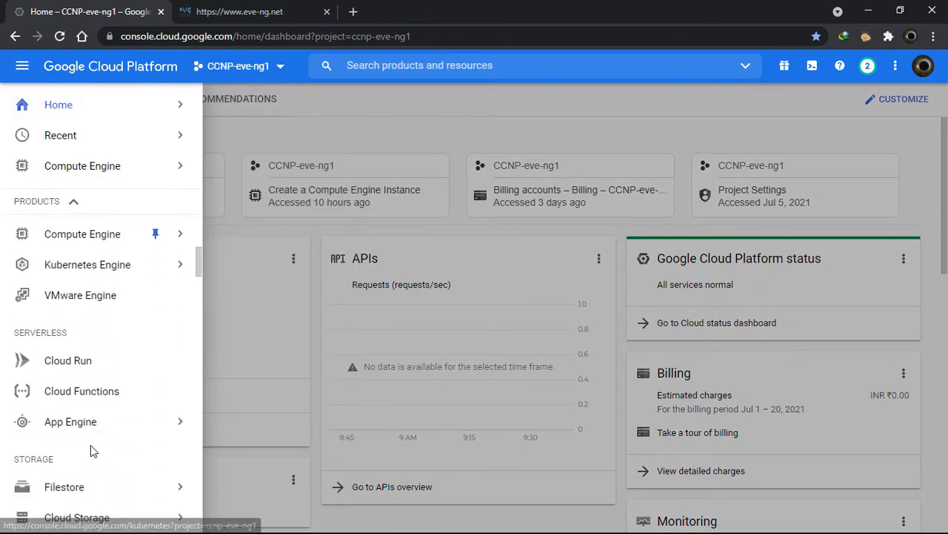
{"action": "mouse_move", "coordinate": [90, 443]}
{"action": "scroll", "coordinate": [91, 442], "scroll_direction": "up", "scroll_amount": 9}
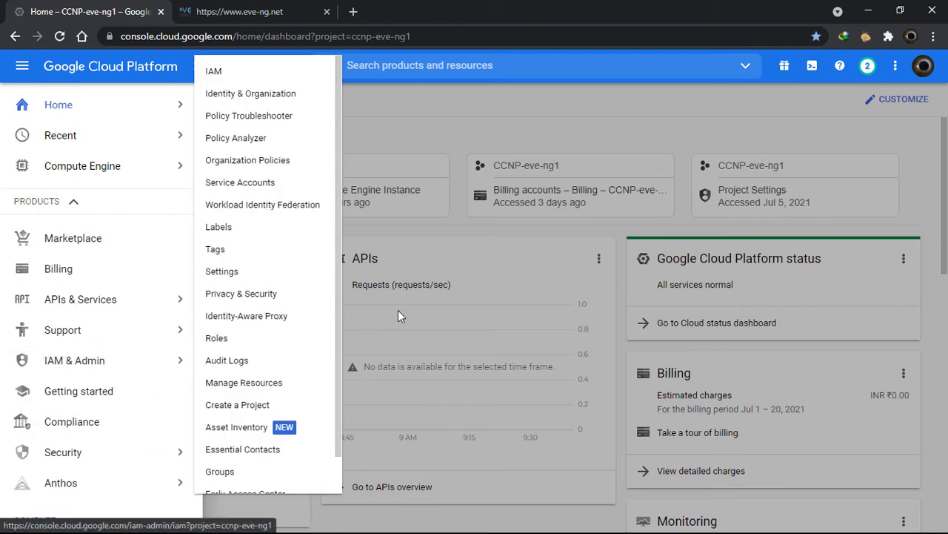
{"action": "mouse_move", "coordinate": [99, 111]}
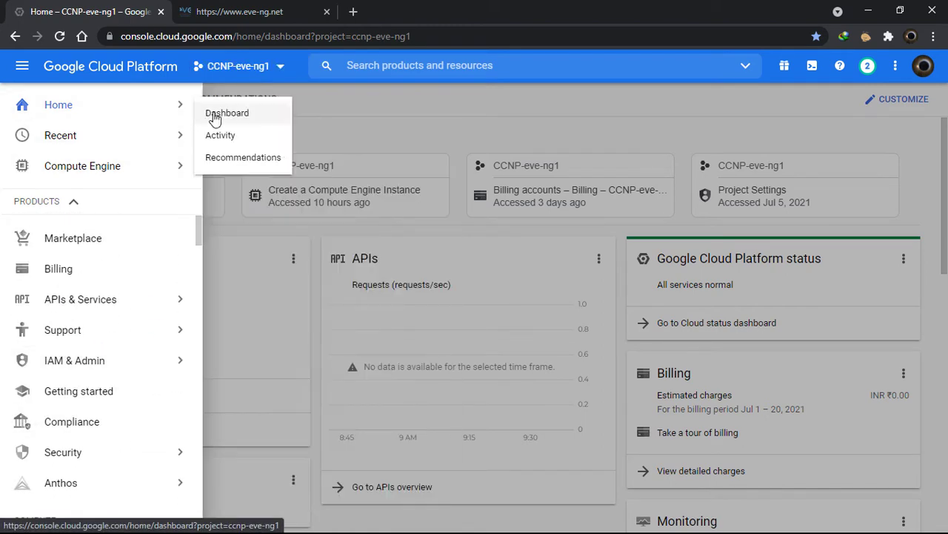
{"action": "left_click", "coordinate": [415, 116]}
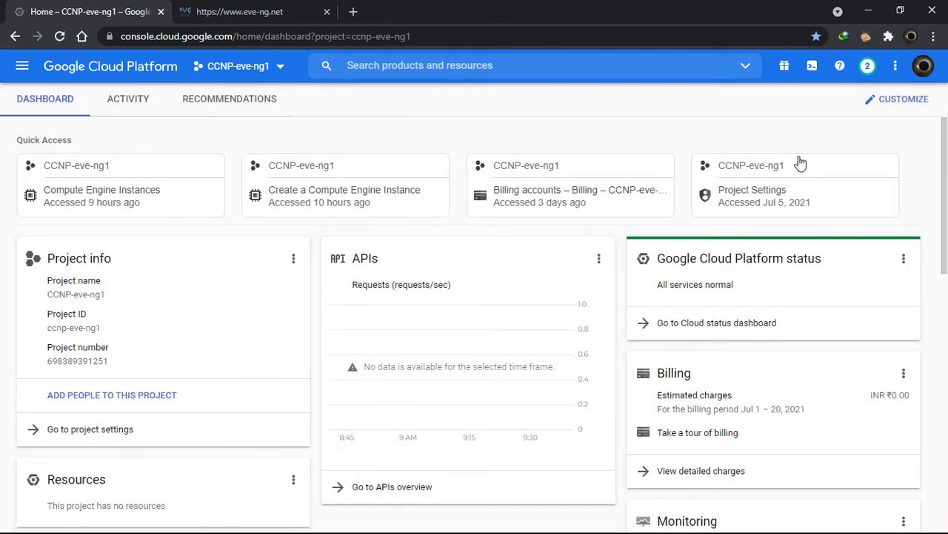
{"action": "left_click", "coordinate": [289, 70]}
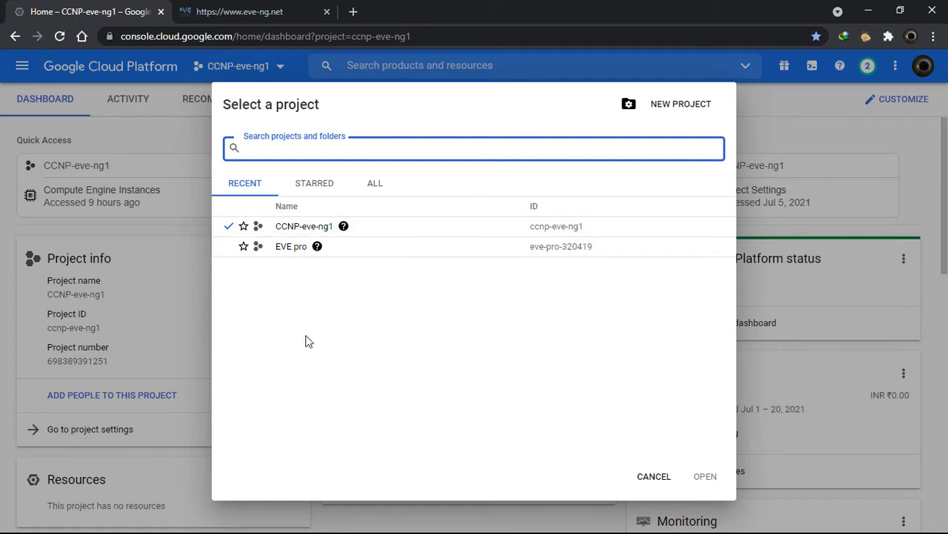
Create a new project named 'eveng community' and switch to it
{"action": "left_click", "coordinate": [683, 106]}
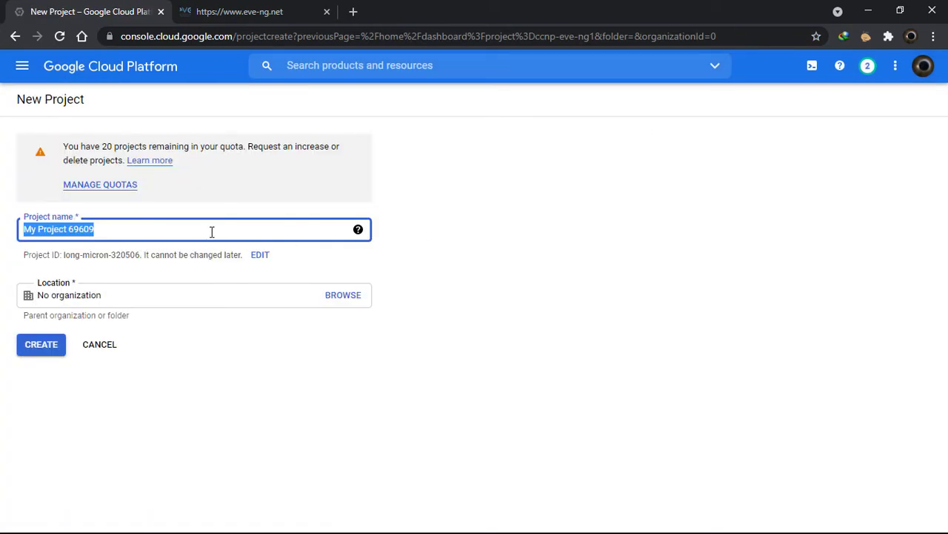
{"action": "type", "text": "eve"}
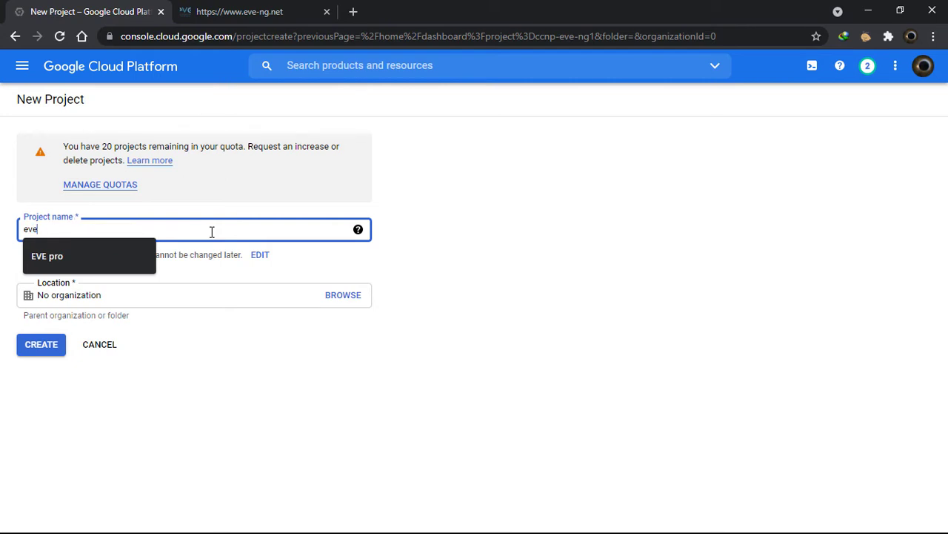
{"action": "type", "text": "ng"}
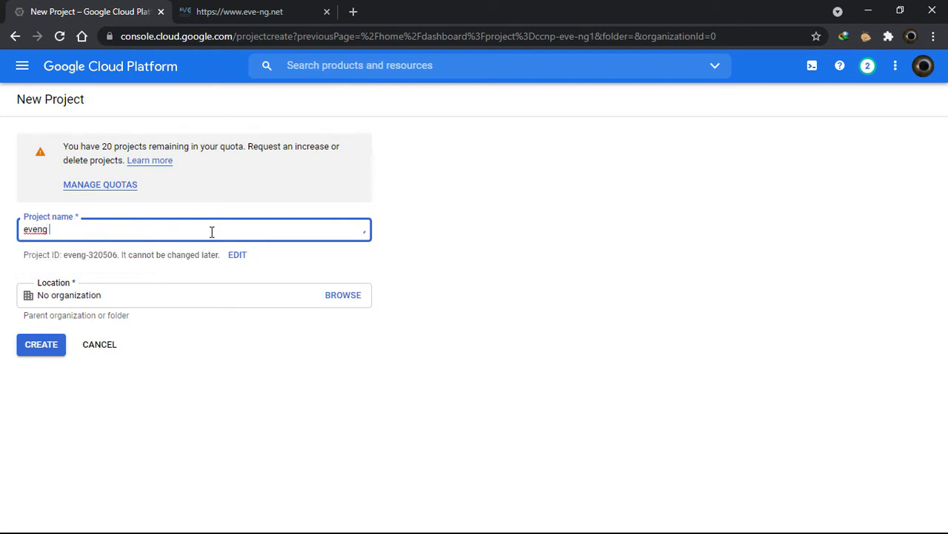
{"action": "type", "text": " community"}
{"action": "left_click", "coordinate": [45, 347]}
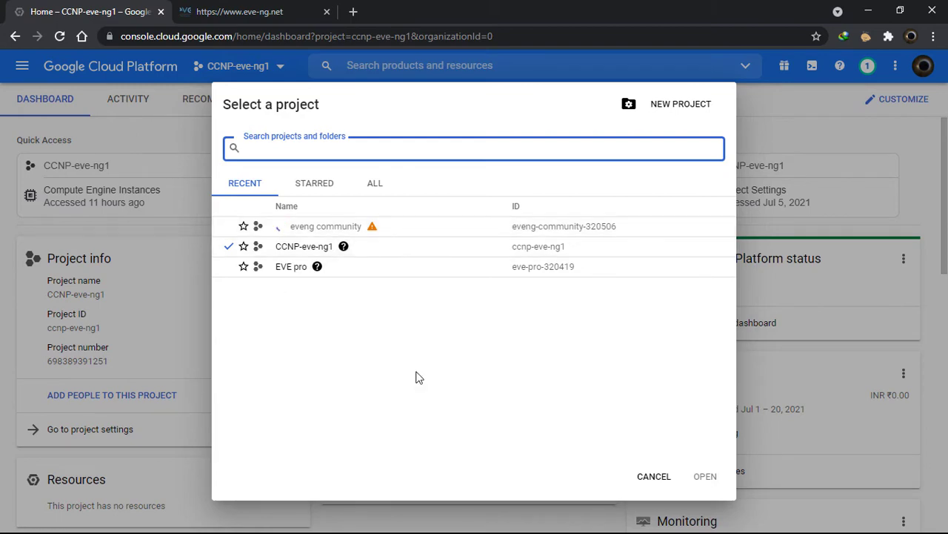
{"action": "left_click", "coordinate": [330, 230]}
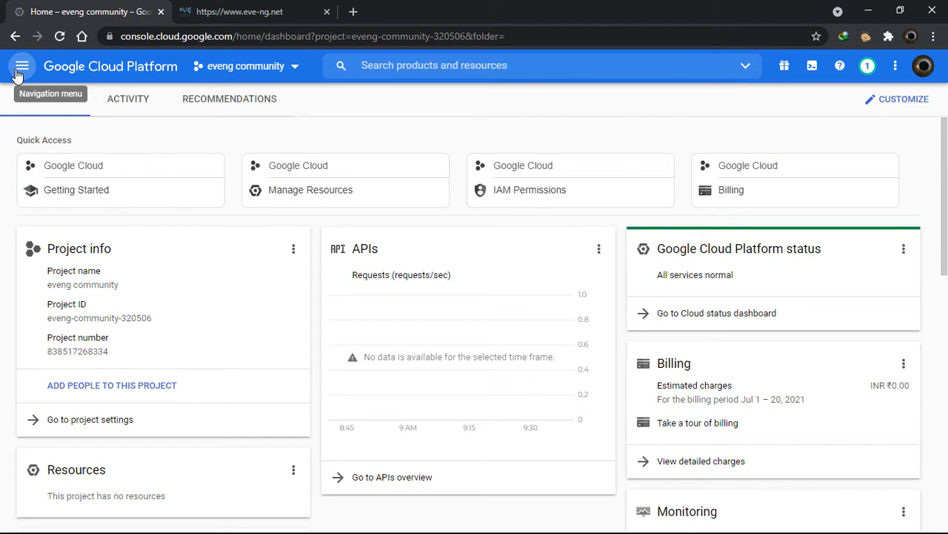
Go to Compute Engine > VM instances for the eveng community project
{"action": "left_click", "coordinate": [17, 72]}
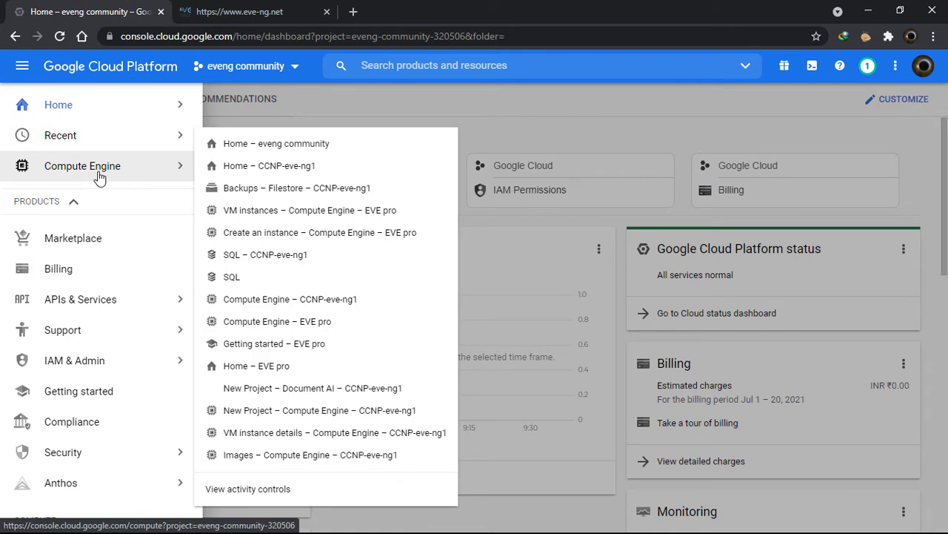
{"action": "scroll", "coordinate": [123, 420], "scroll_direction": "down", "scroll_amount": 3}
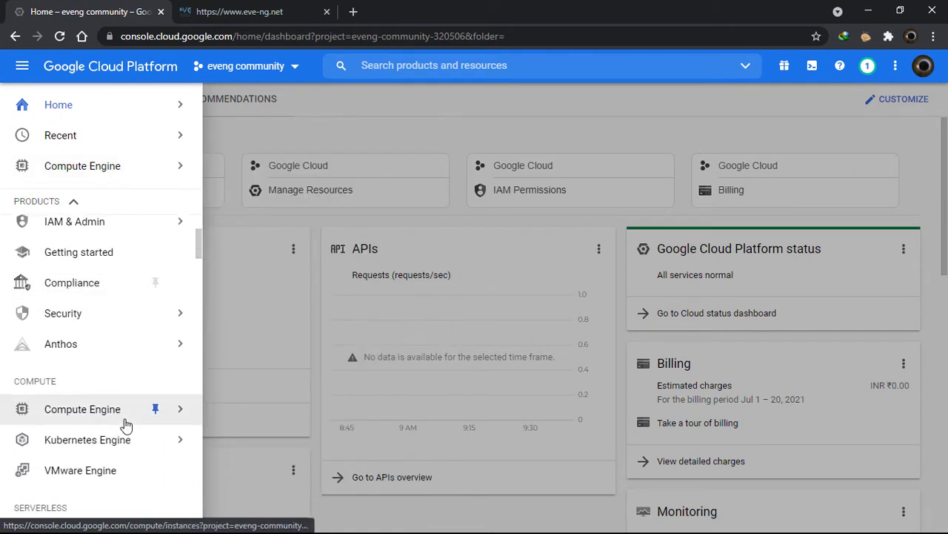
{"action": "scroll", "coordinate": [121, 371], "scroll_direction": "up", "scroll_amount": 3}
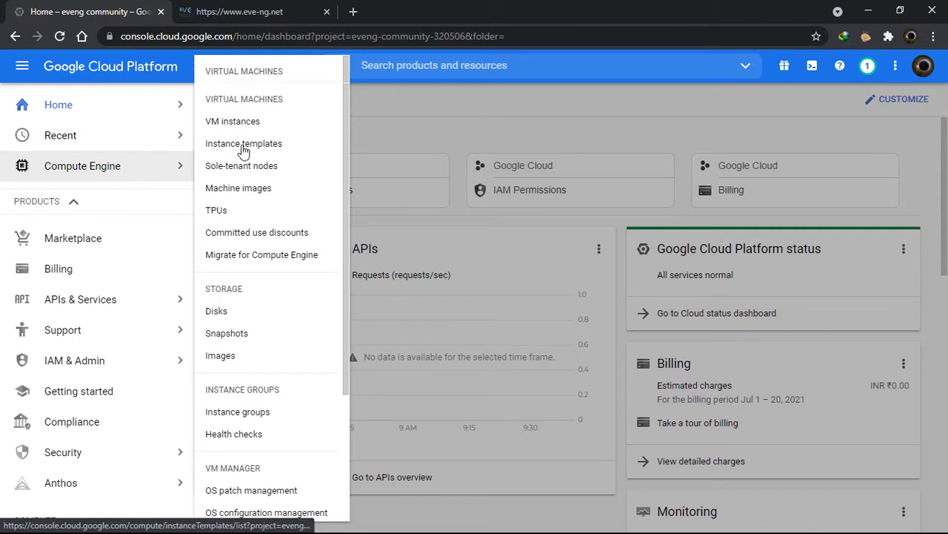
{"action": "left_click", "coordinate": [265, 125]}
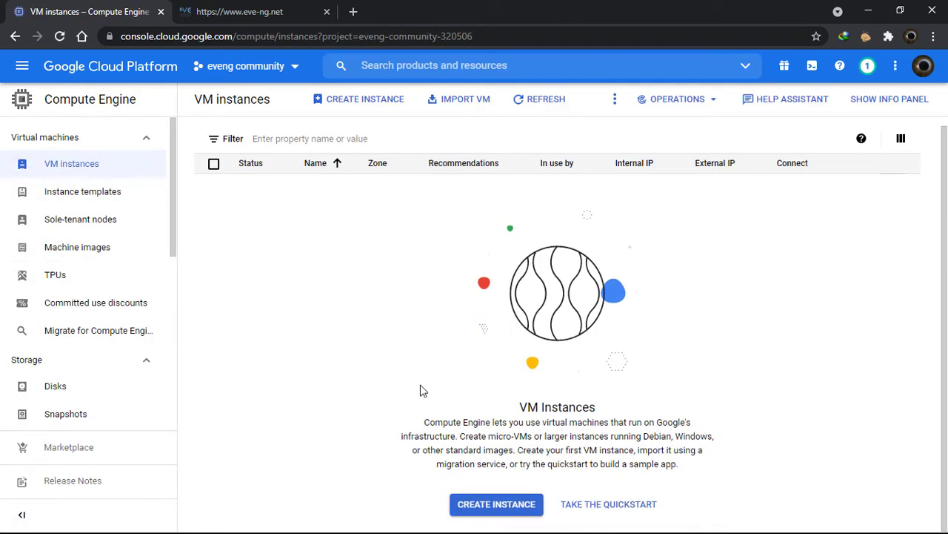
Start a new VM instance form, look through it, and launch Cloud Shell for eveng-community-320506
{"action": "left_click", "coordinate": [363, 103]}
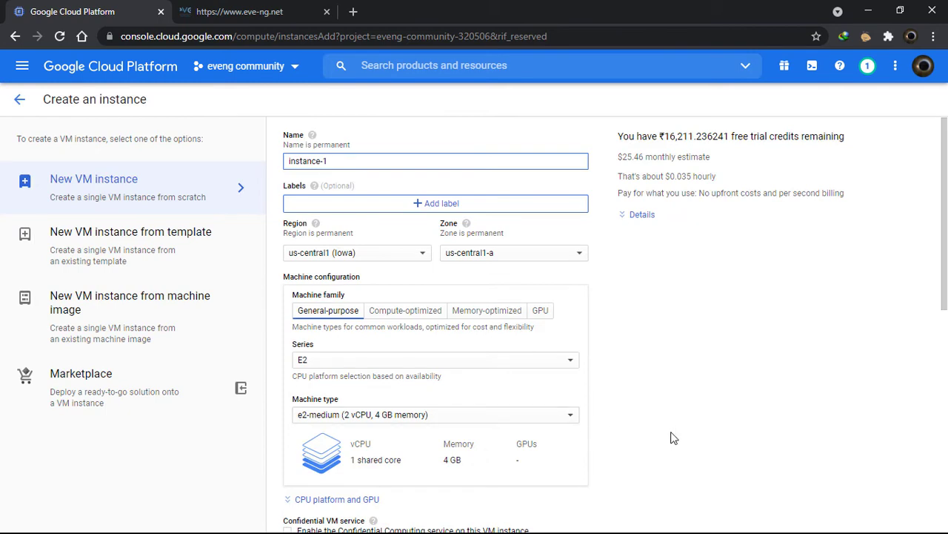
{"action": "scroll", "coordinate": [671, 437], "scroll_direction": "down", "scroll_amount": 3}
{"action": "scroll", "coordinate": [676, 426], "scroll_direction": "down", "scroll_amount": 2}
{"action": "scroll", "coordinate": [675, 419], "scroll_direction": "up", "scroll_amount": 5}
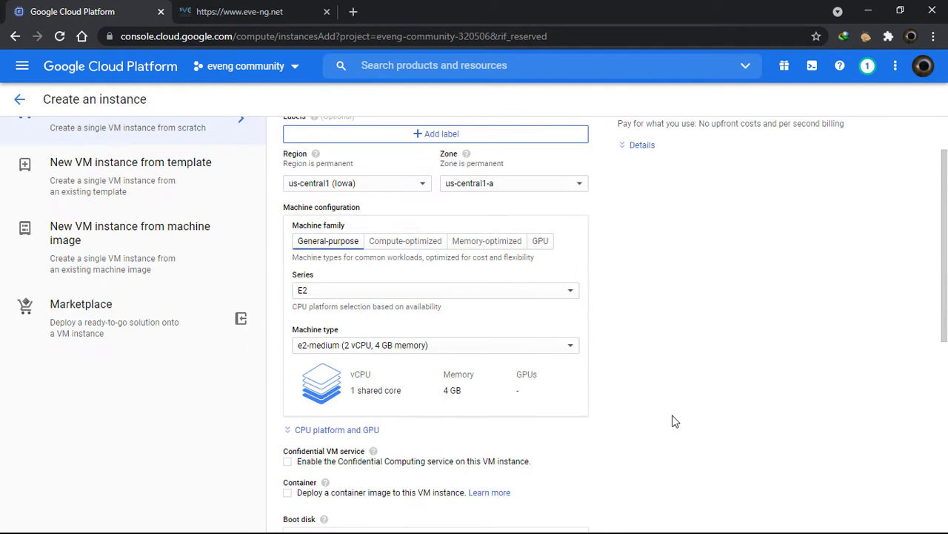
{"action": "scroll", "coordinate": [671, 424], "scroll_direction": "down", "scroll_amount": 2}
{"action": "scroll", "coordinate": [673, 429], "scroll_direction": "up", "scroll_amount": 2}
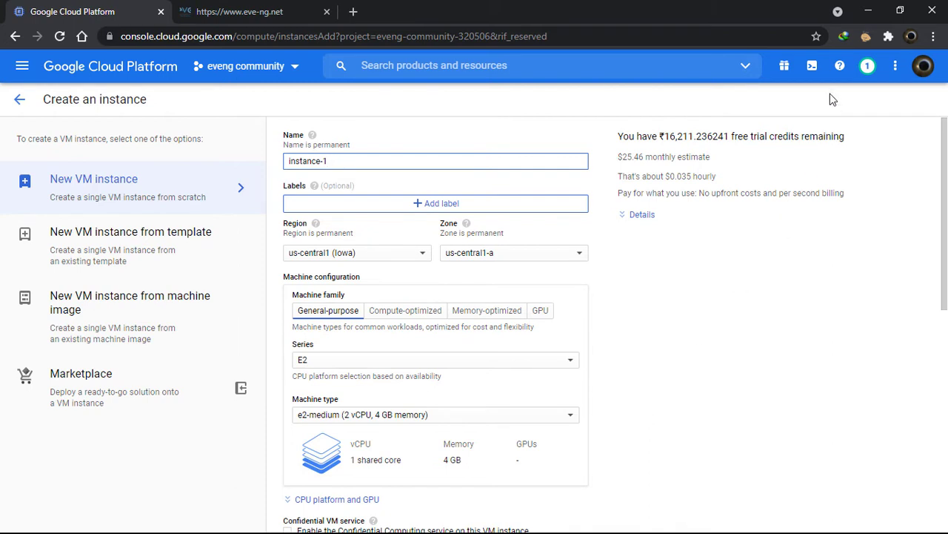
{"action": "left_click", "coordinate": [815, 68]}
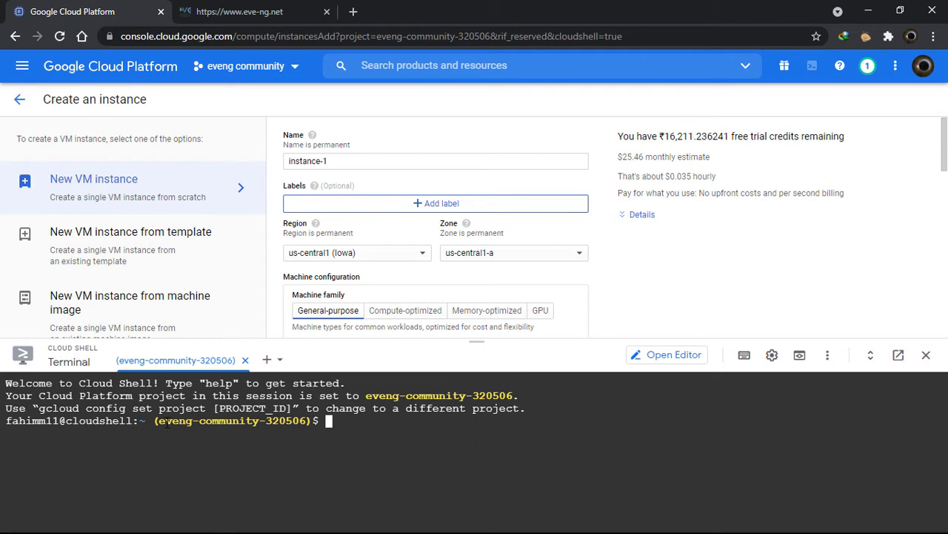
Run gcloud compute images create for nested-ubuntu-xenial with the enable-vmx licence, authorizing gcloud
{"action": "left_click_drag", "start_coordinate": [163, 421], "coordinate": [309, 421]}
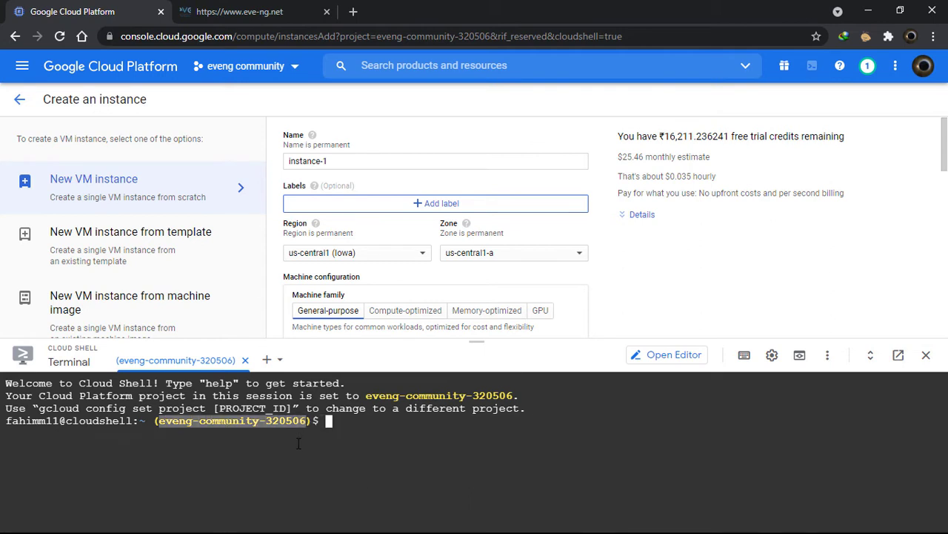
{"action": "left_click", "coordinate": [356, 422]}
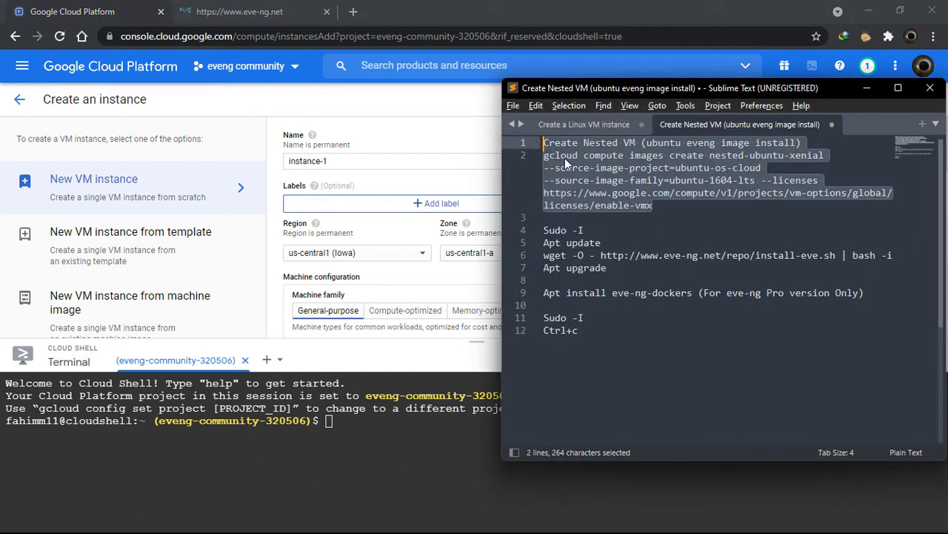
{"action": "key", "text": "ctrl+c"}
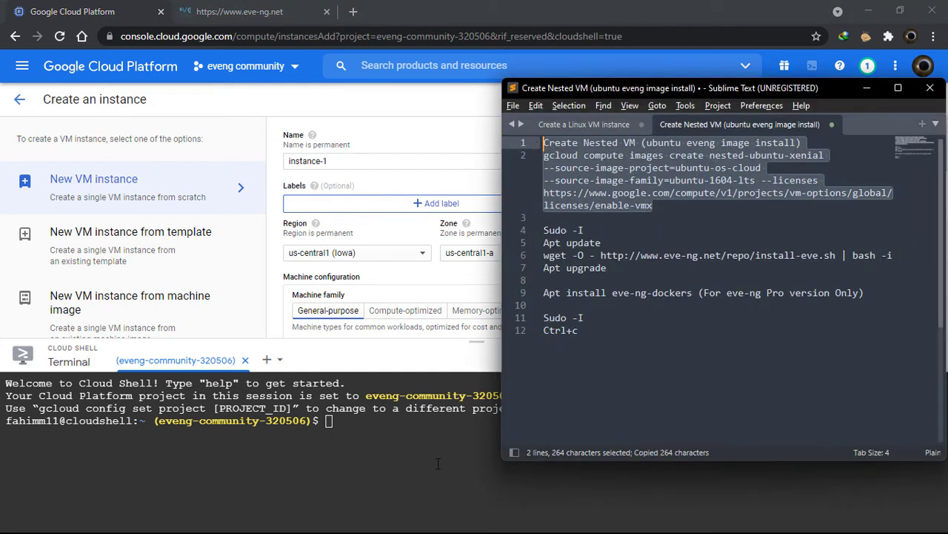
{"action": "left_click", "coordinate": [437, 439]}
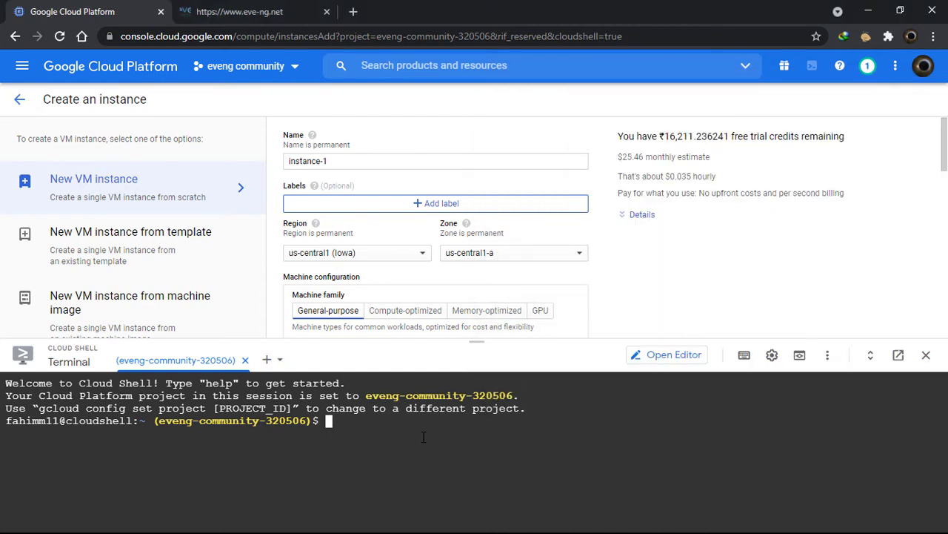
{"action": "key", "text": "ctrl+v"}
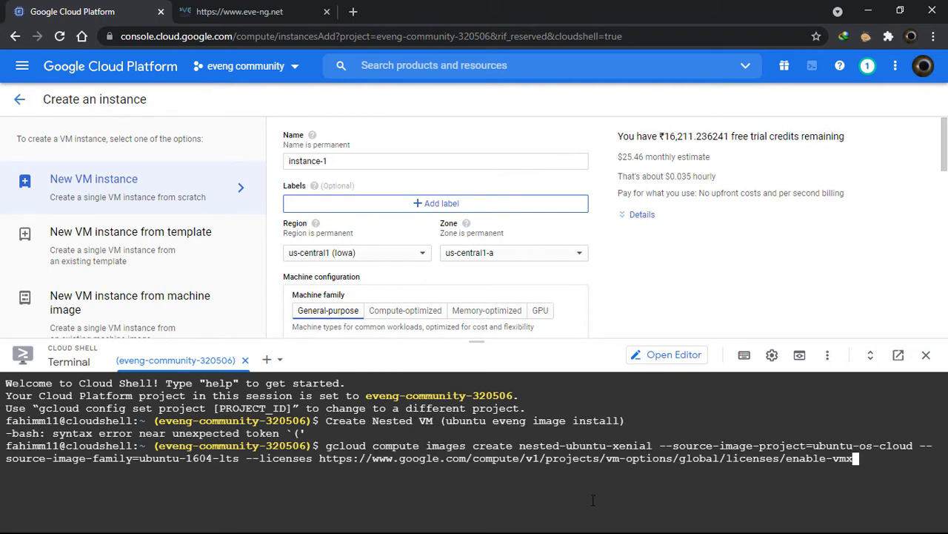
{"action": "key", "text": "Return"}
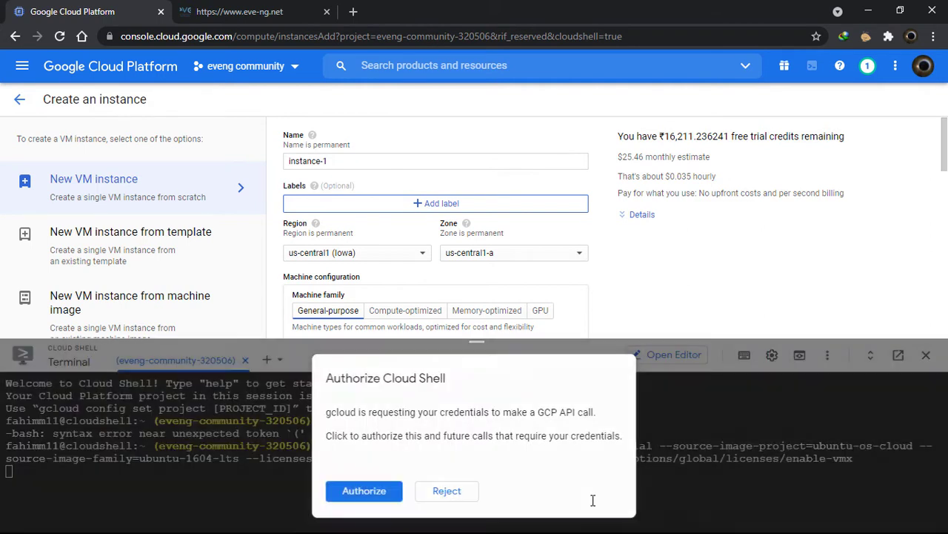
{"action": "left_click", "coordinate": [359, 494]}
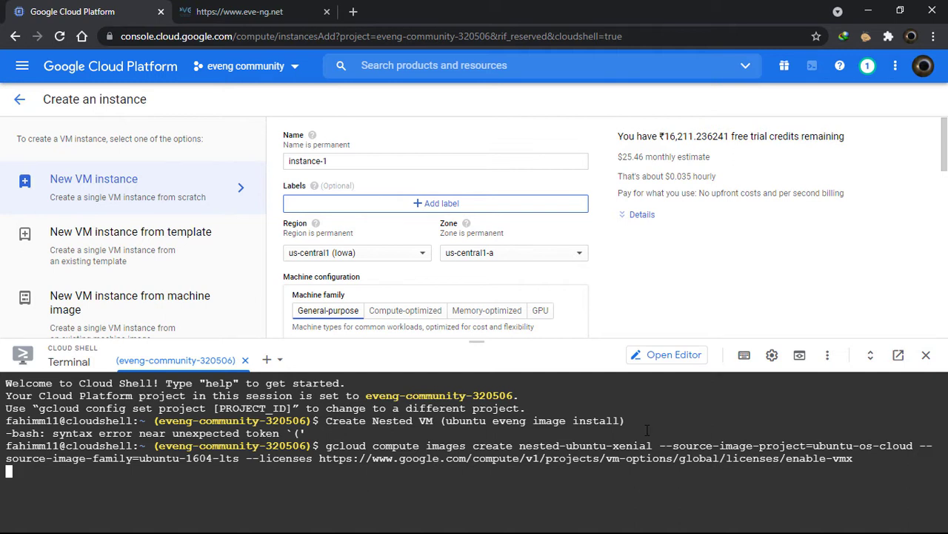
Exit Cloud Shell once the image is created
{"action": "key", "text": "Return"}
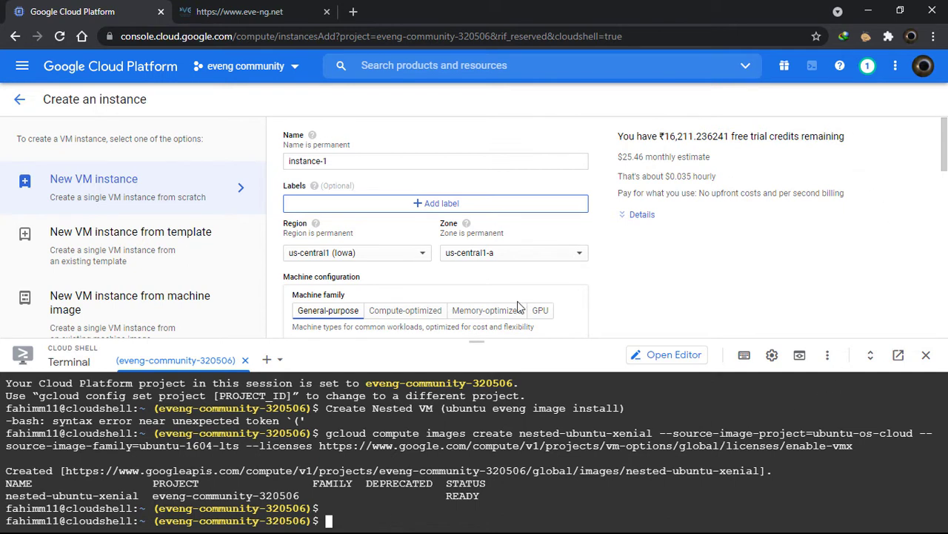
{"action": "type", "text": "exit"}
{"action": "key", "text": "Return"}
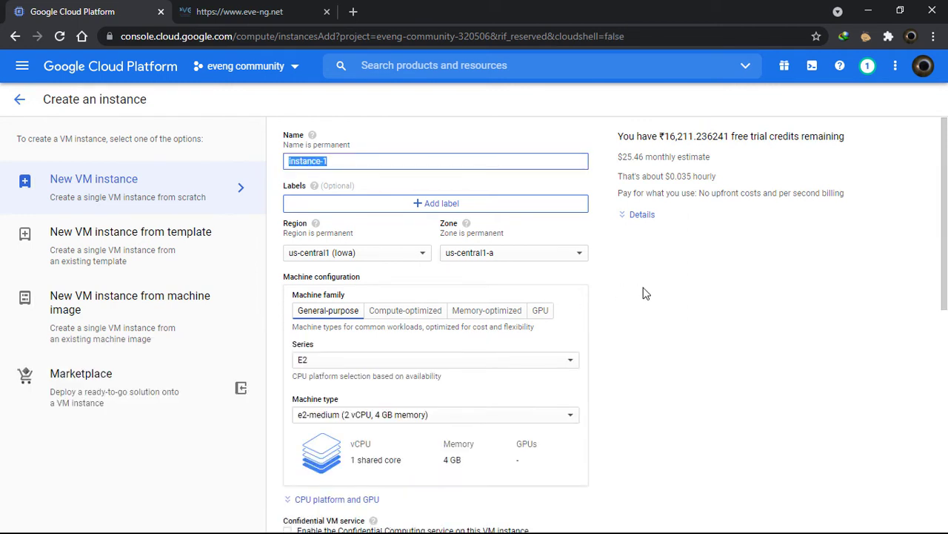
Name the instance eveng1 and add the label name: tempeveng_practicelabs
{"action": "type", "text": "eveng1"}
{"action": "left_click", "coordinate": [421, 206]}
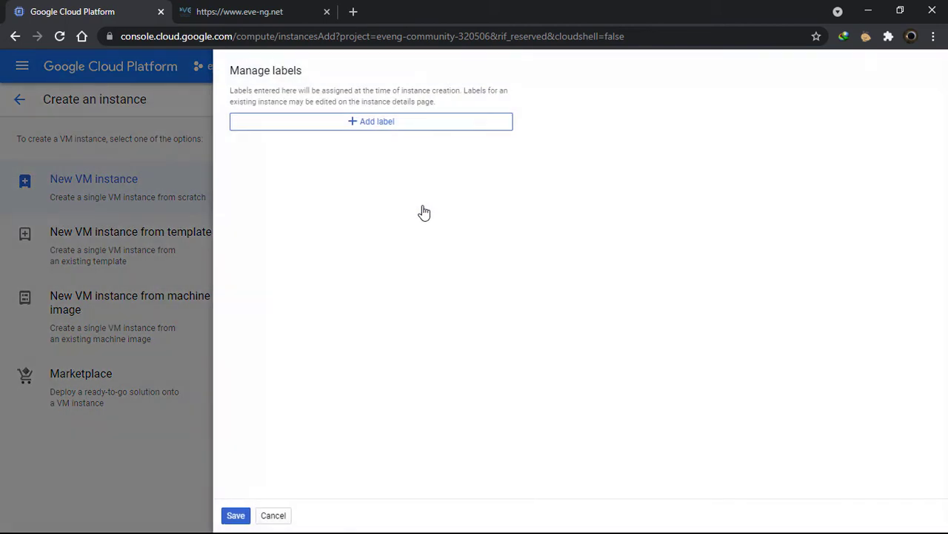
{"action": "left_click", "coordinate": [372, 124]}
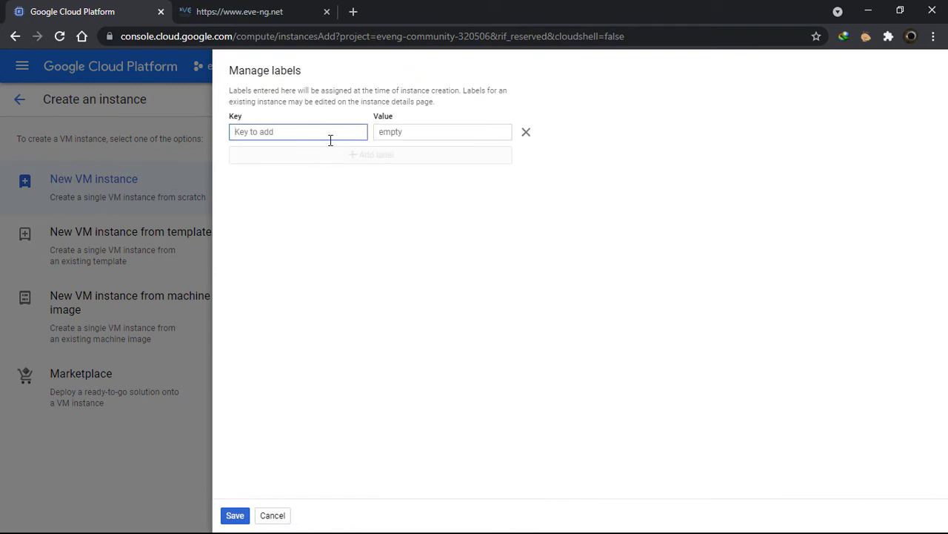
{"action": "type", "text": "name"}
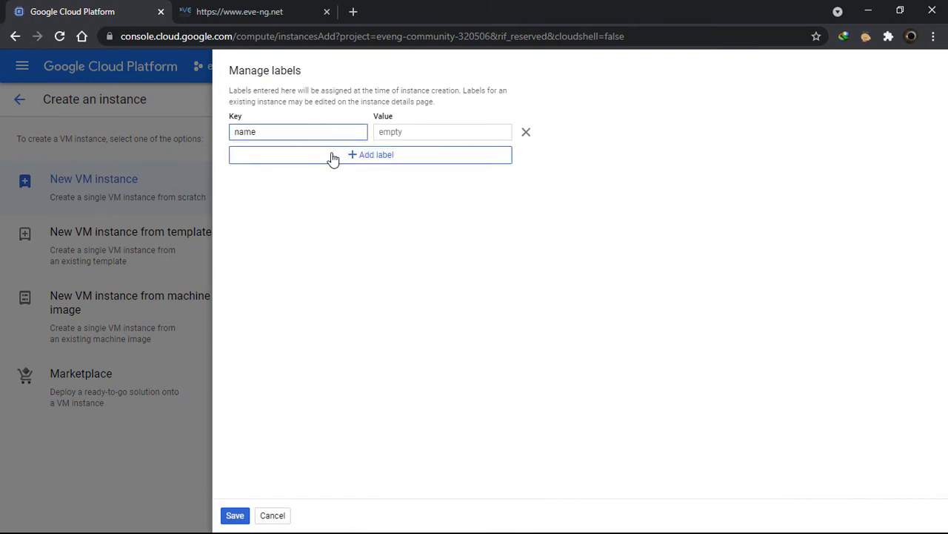
{"action": "left_click", "coordinate": [440, 127]}
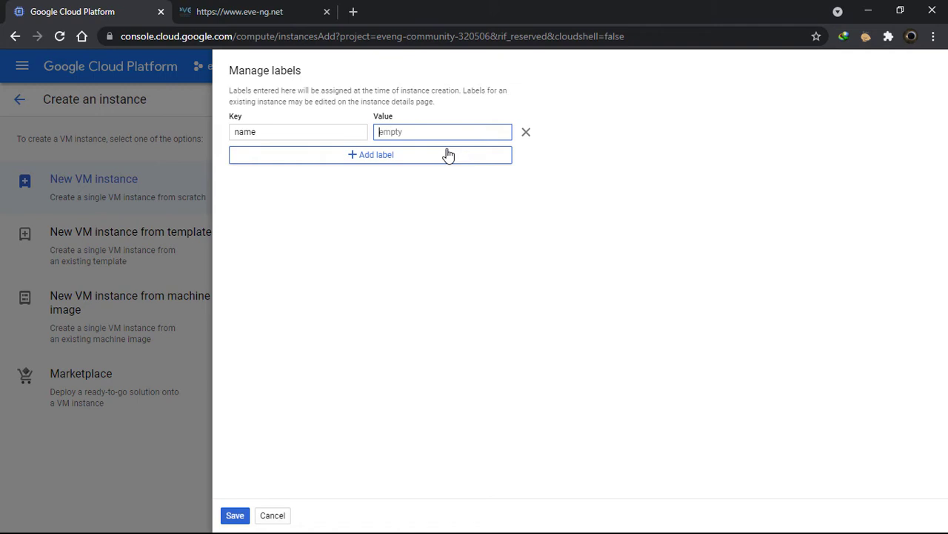
{"action": "type", "text": "t"}
{"action": "key", "text": "BackSpace"}
{"action": "type", "text": "tempeveng_practicelabs"}
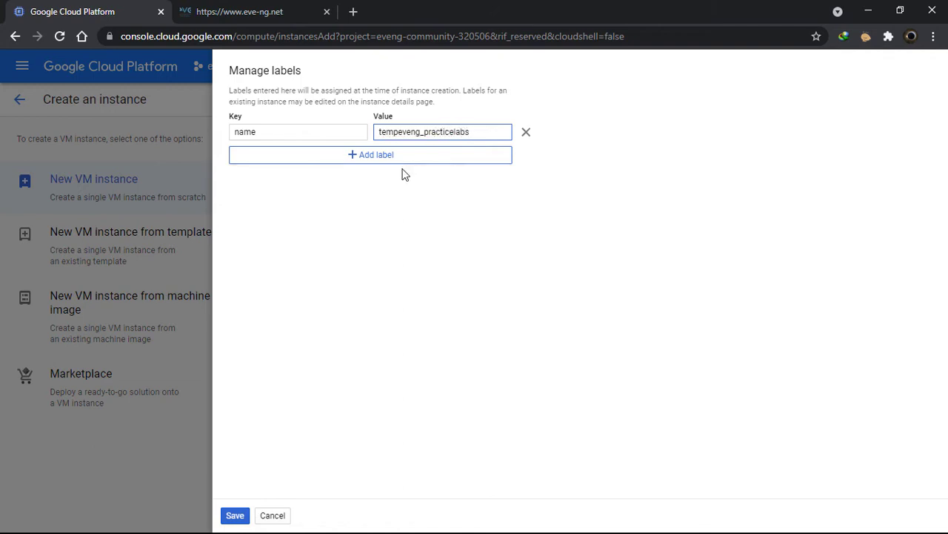
{"action": "left_click", "coordinate": [401, 163]}
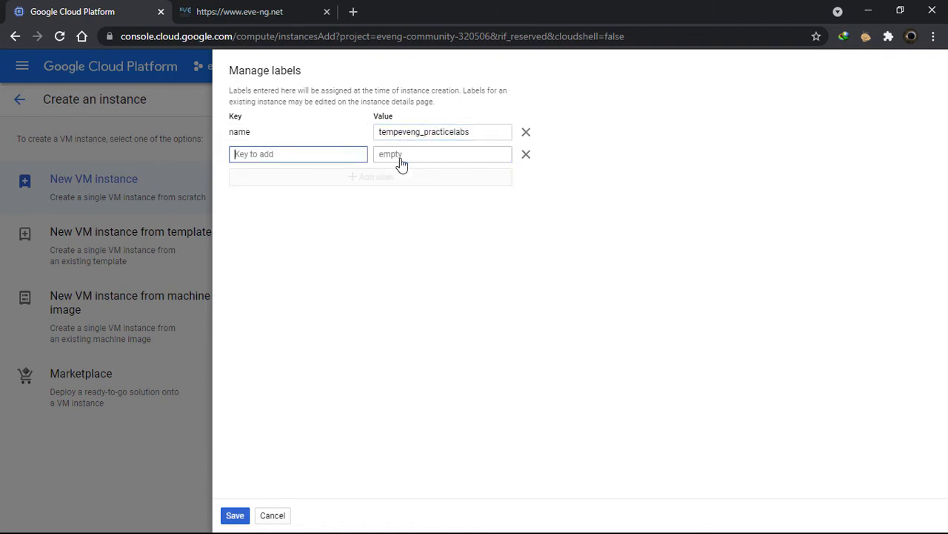
{"action": "left_click", "coordinate": [233, 515]}
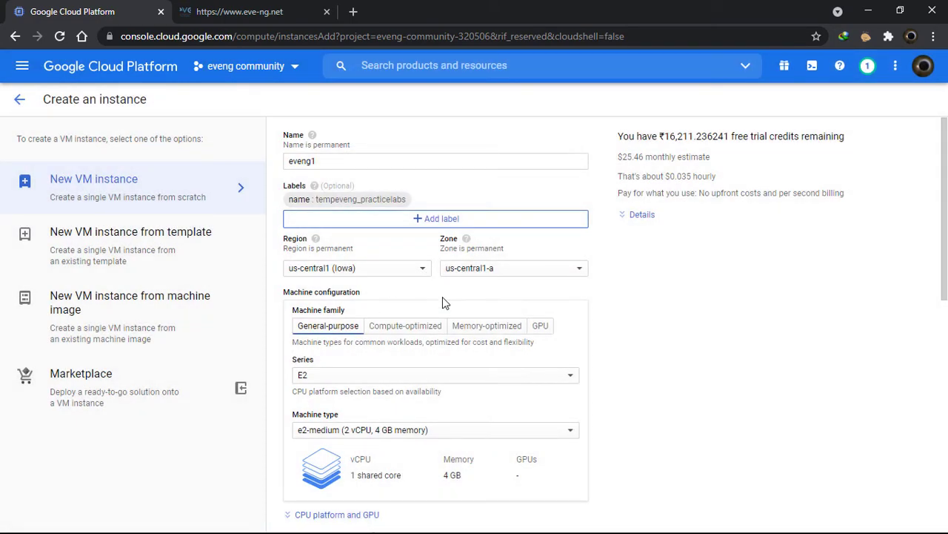
{"action": "scroll", "coordinate": [441, 311], "scroll_direction": "down", "scroll_amount": 1}
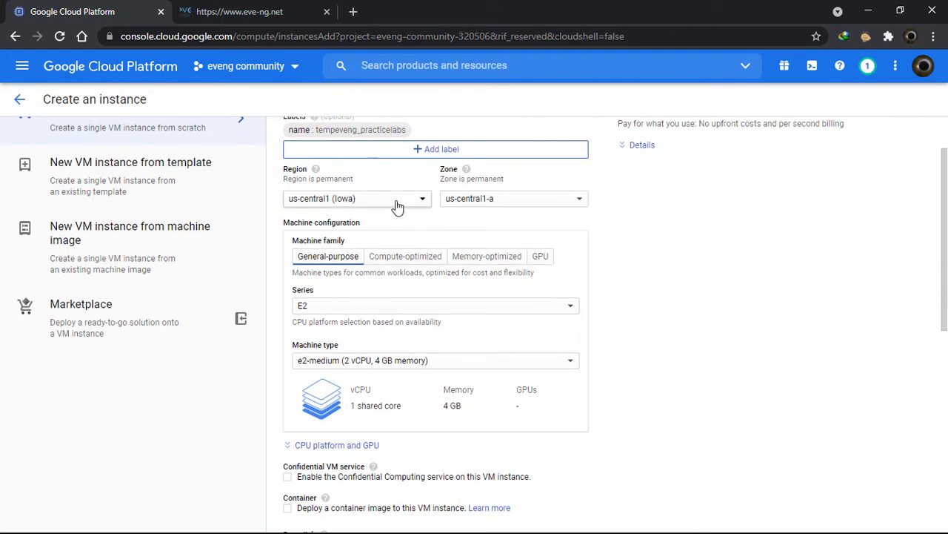
{"action": "left_click", "coordinate": [397, 206]}
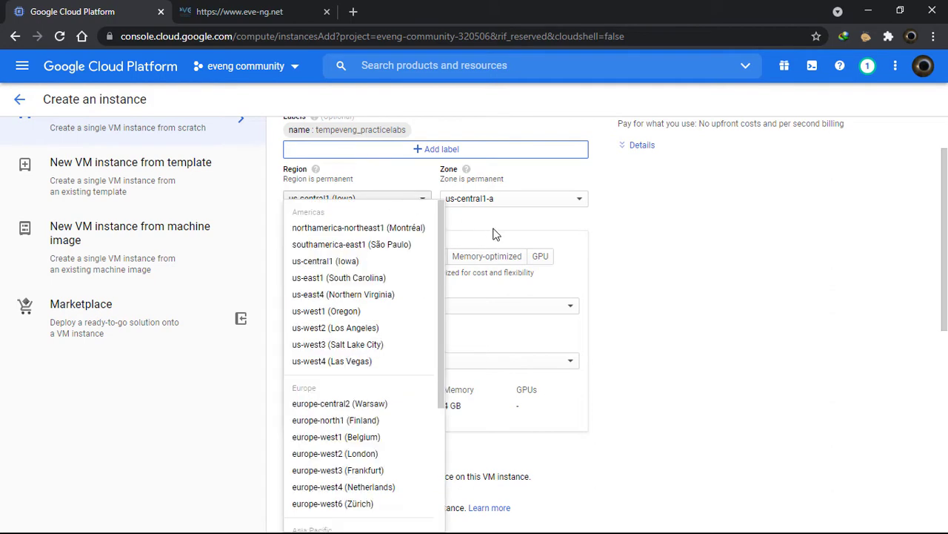
{"action": "left_click", "coordinate": [670, 248]}
{"action": "scroll", "coordinate": [404, 200], "scroll_direction": "down", "scroll_amount": 1}
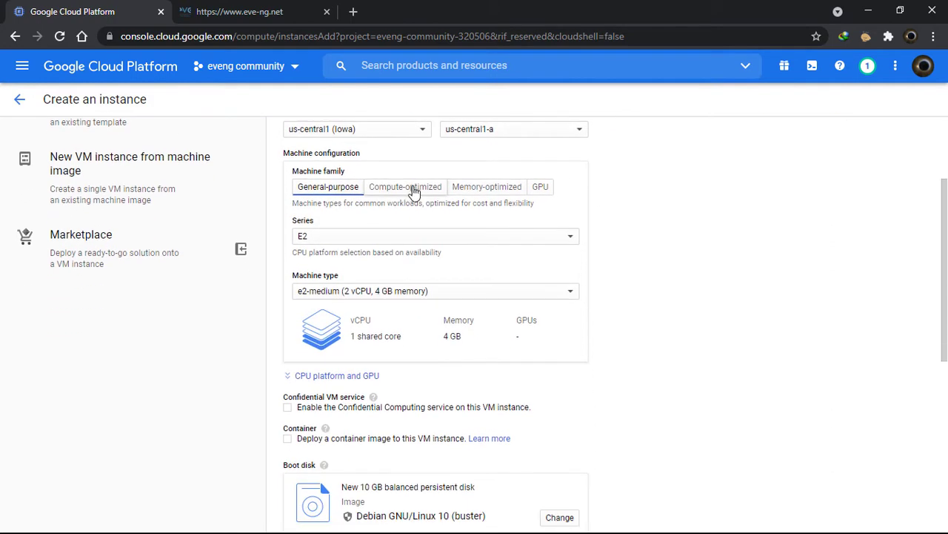
{"action": "scroll", "coordinate": [415, 223], "scroll_direction": "up", "scroll_amount": 1}
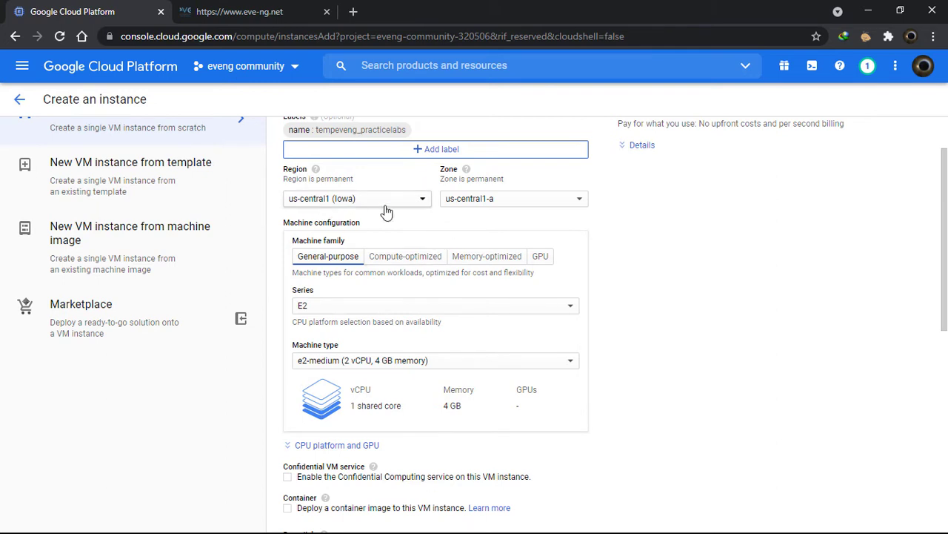
{"action": "left_click", "coordinate": [550, 208]}
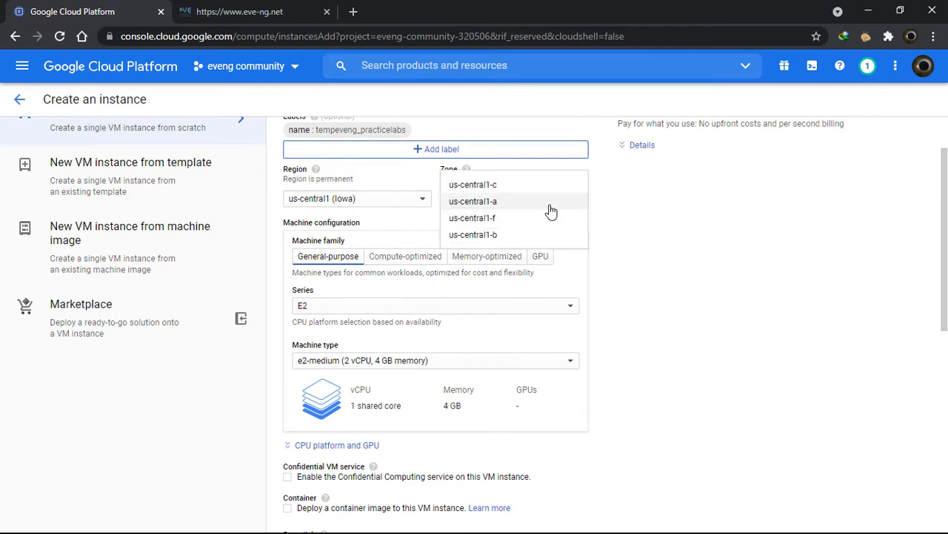
{"action": "left_click", "coordinate": [651, 221]}
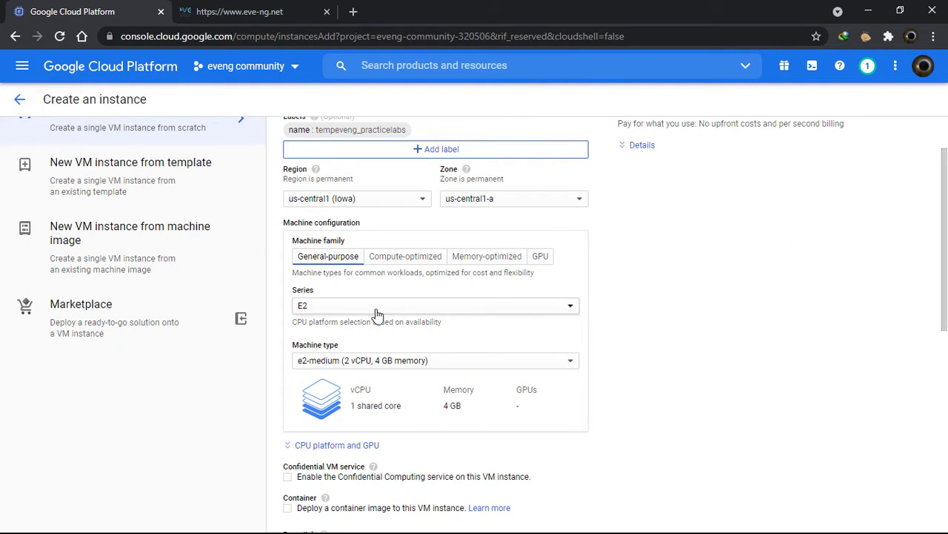
{"action": "scroll", "coordinate": [371, 310], "scroll_direction": "down", "scroll_amount": 1}
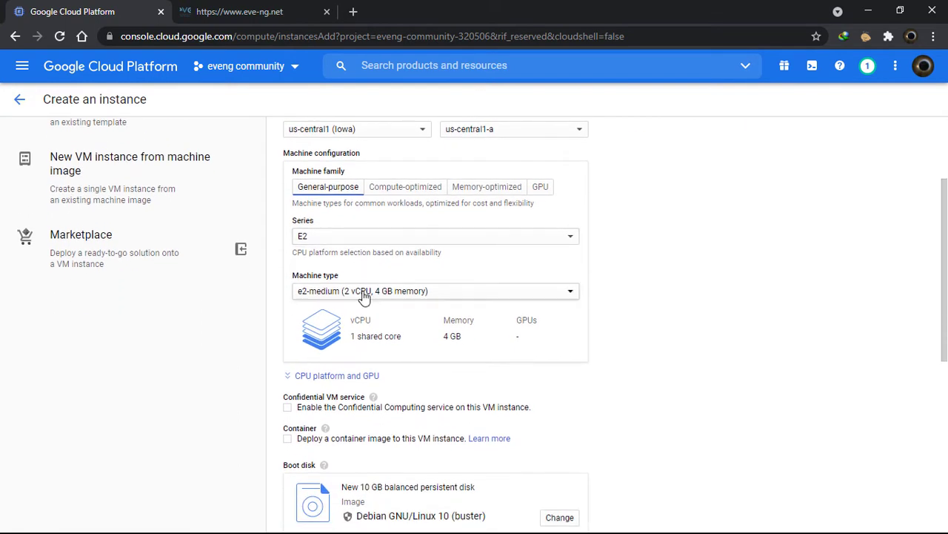
{"action": "left_click", "coordinate": [386, 240]}
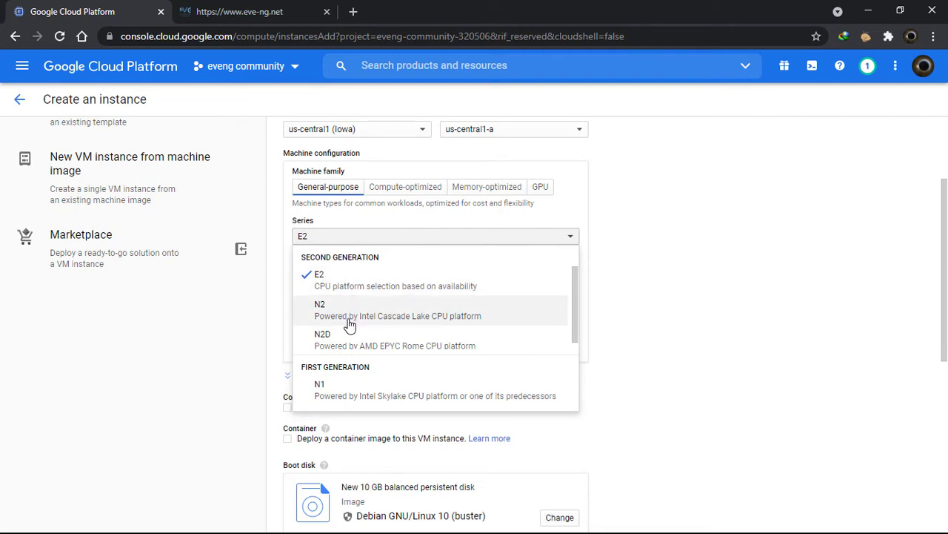
{"action": "left_click", "coordinate": [430, 241]}
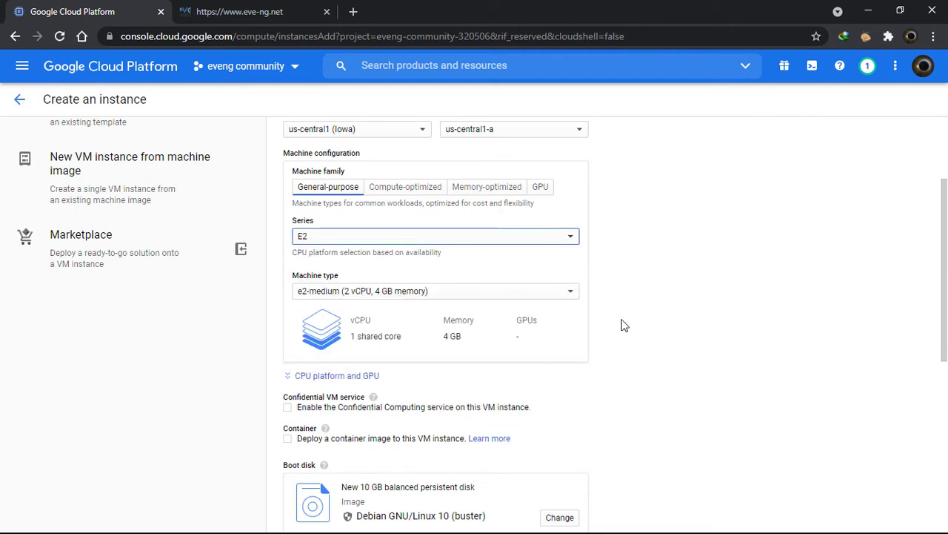
{"action": "scroll", "coordinate": [643, 339], "scroll_direction": "up", "scroll_amount": 2}
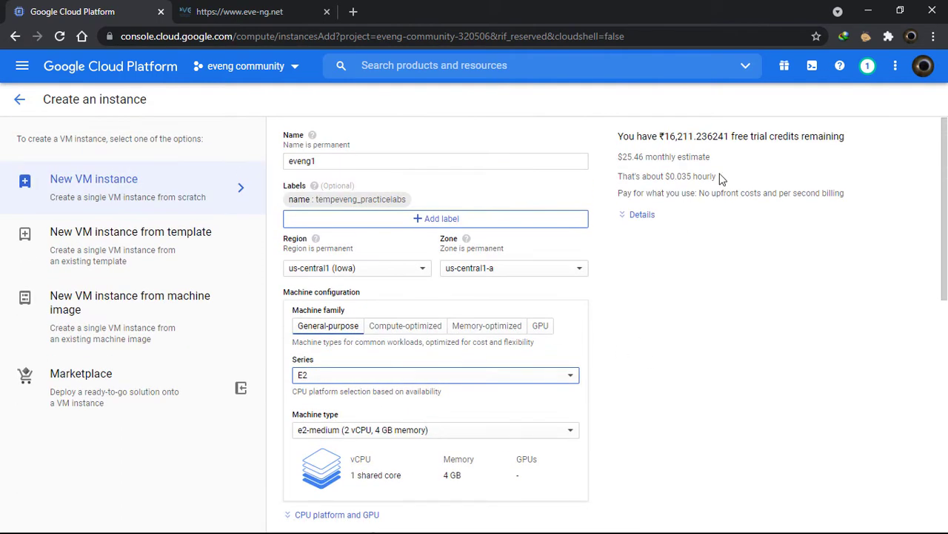
{"action": "left_click_drag", "start_coordinate": [713, 158], "coordinate": [617, 158]}
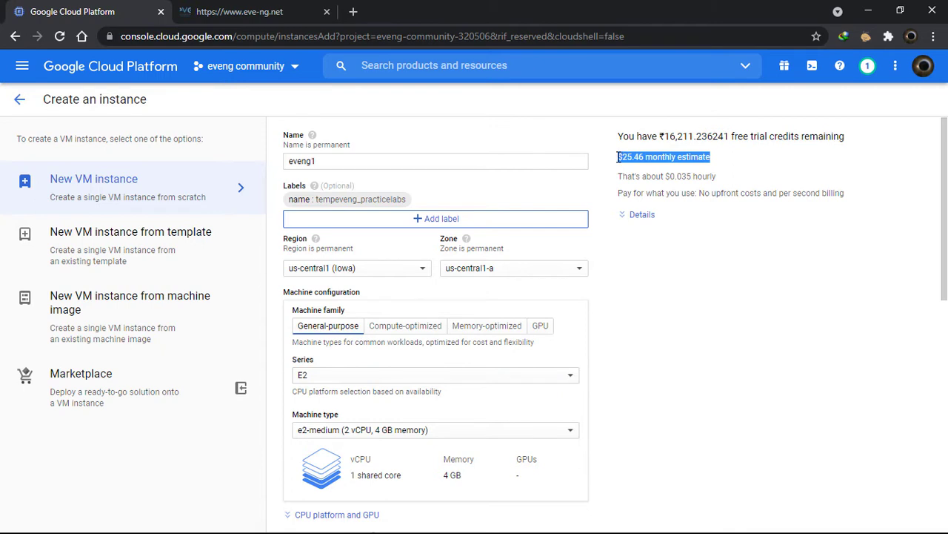
{"action": "left_click", "coordinate": [694, 279]}
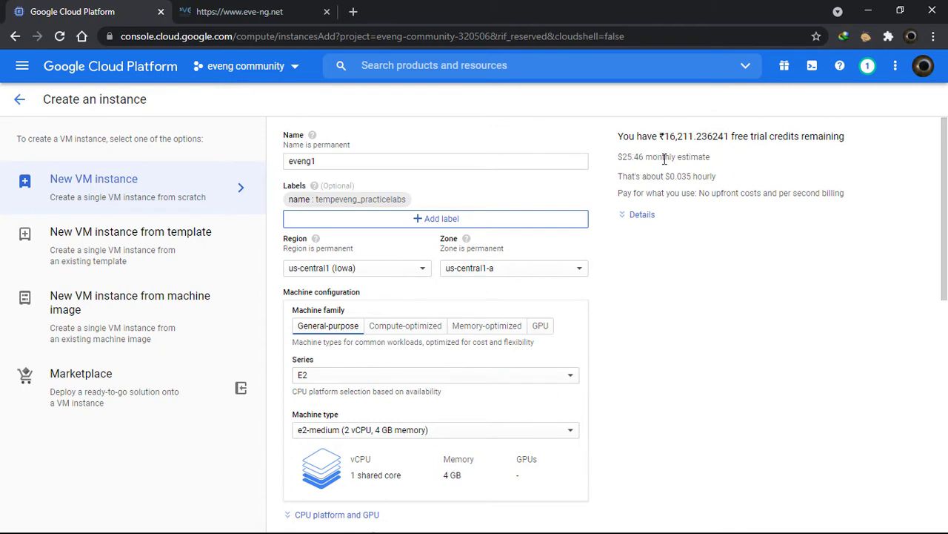
{"action": "left_click_drag", "start_coordinate": [619, 157], "coordinate": [631, 158]}
{"action": "scroll", "coordinate": [379, 311], "scroll_direction": "down", "scroll_amount": 1}
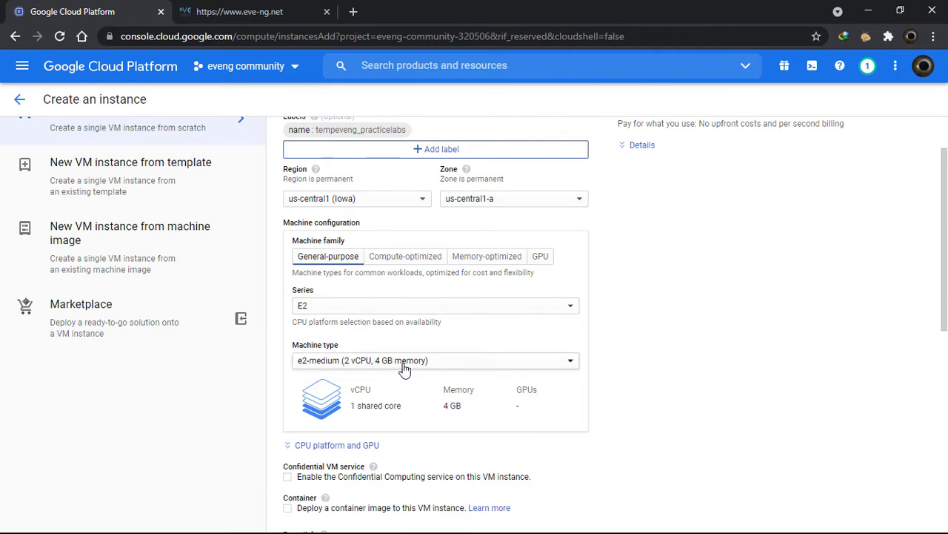
{"action": "scroll", "coordinate": [517, 380], "scroll_direction": "down", "scroll_amount": 1}
{"action": "scroll", "coordinate": [517, 380], "scroll_direction": "down", "scroll_amount": 1}
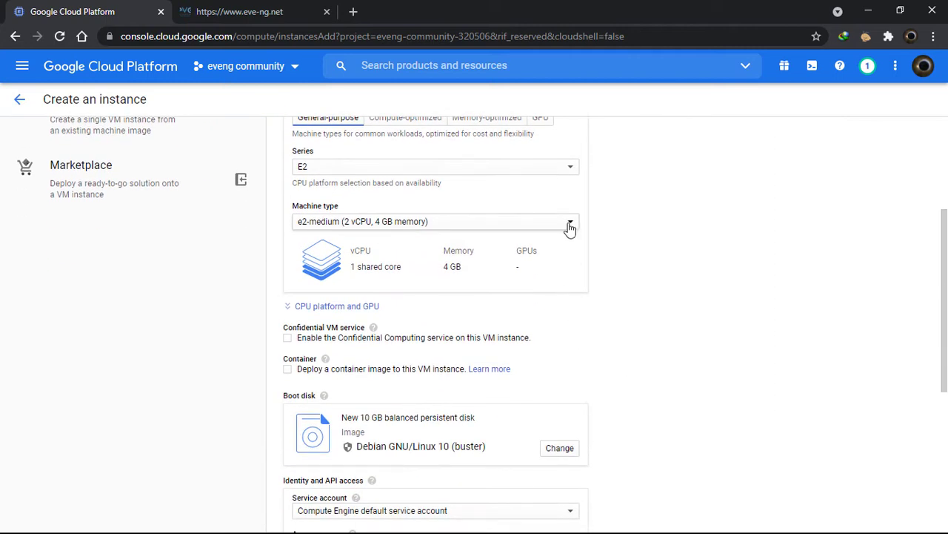
{"action": "left_click", "coordinate": [570, 225]}
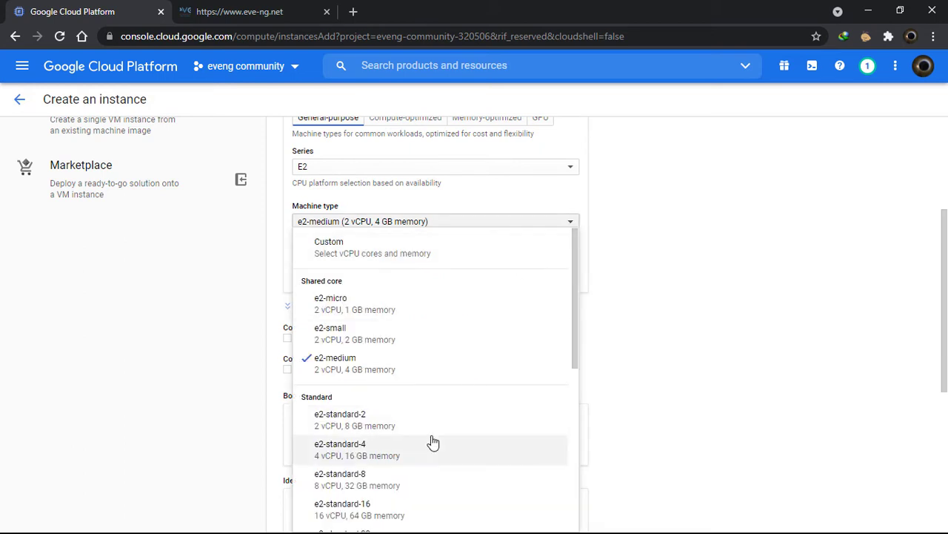
{"action": "left_click", "coordinate": [389, 434]}
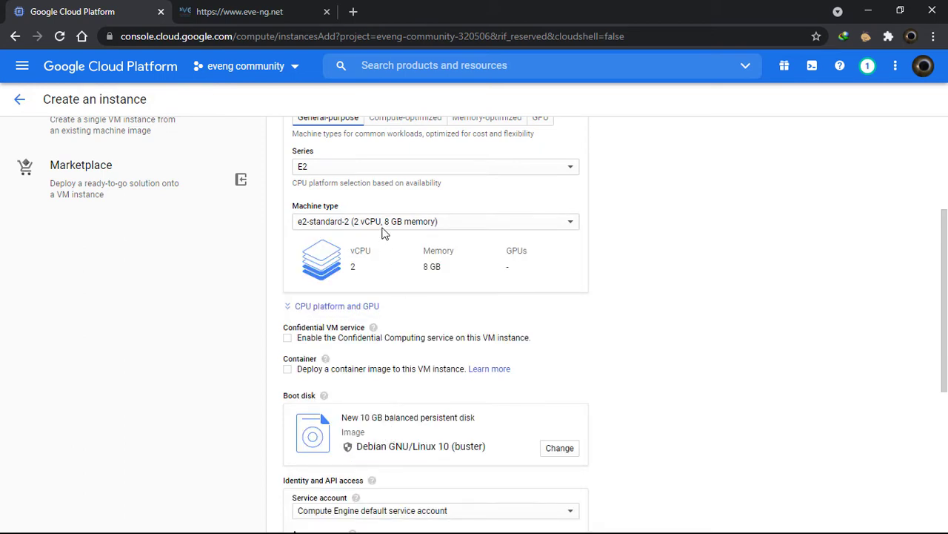
{"action": "left_click", "coordinate": [563, 230]}
{"action": "scroll", "coordinate": [450, 437], "scroll_direction": "down", "scroll_amount": 2}
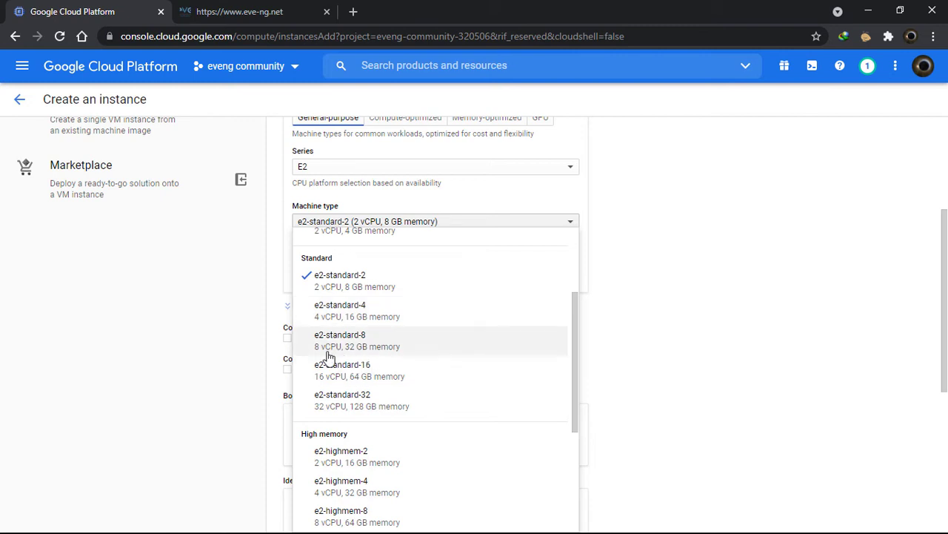
{"action": "left_click", "coordinate": [715, 367]}
{"action": "scroll", "coordinate": [715, 366], "scroll_direction": "down", "scroll_amount": 2}
{"action": "scroll", "coordinate": [502, 296], "scroll_direction": "up", "scroll_amount": 2}
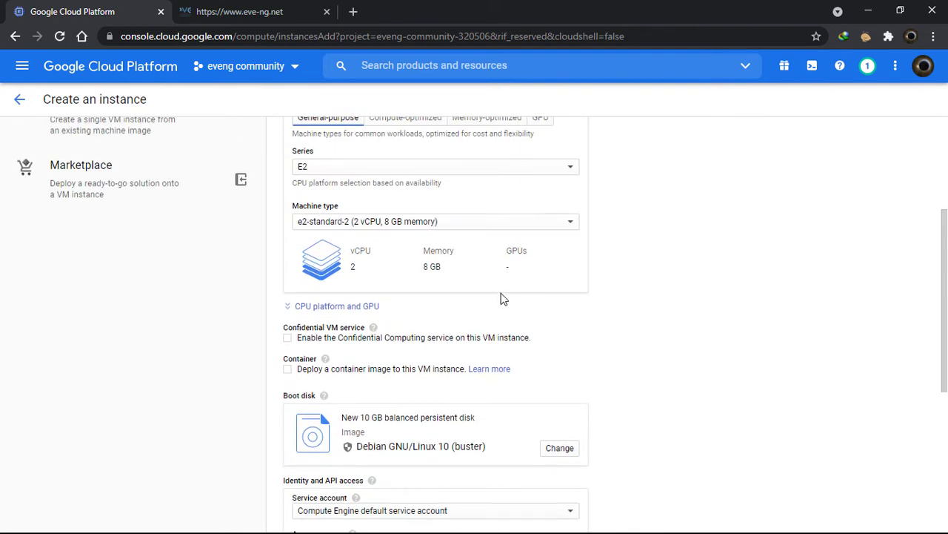
{"action": "scroll", "coordinate": [771, 408], "scroll_direction": "up", "scroll_amount": 3}
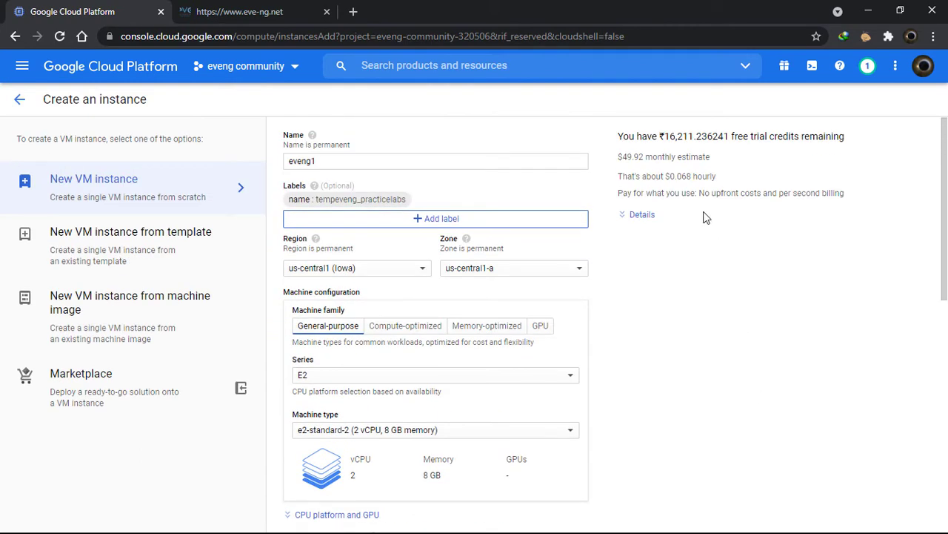
{"action": "triple_click", "coordinate": [621, 158]}
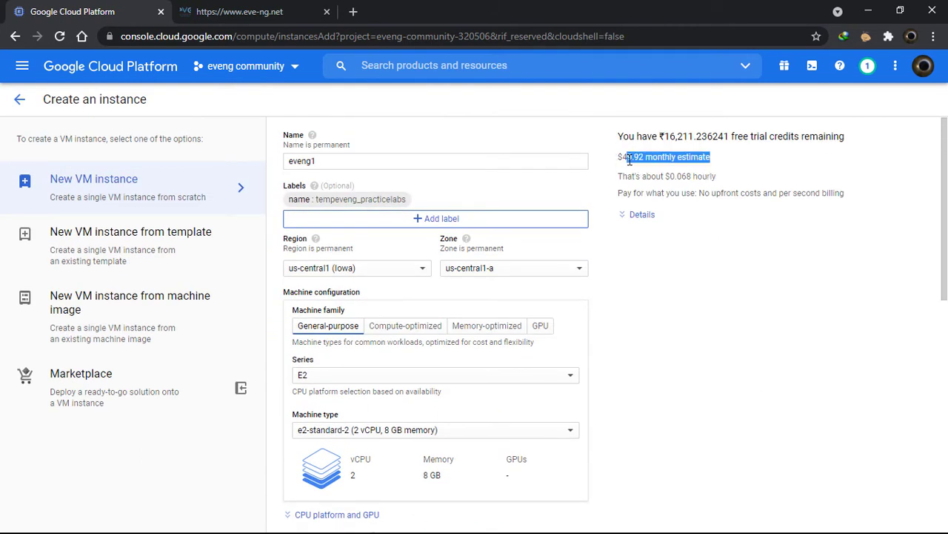
{"action": "scroll", "coordinate": [741, 326], "scroll_direction": "down", "scroll_amount": 4}
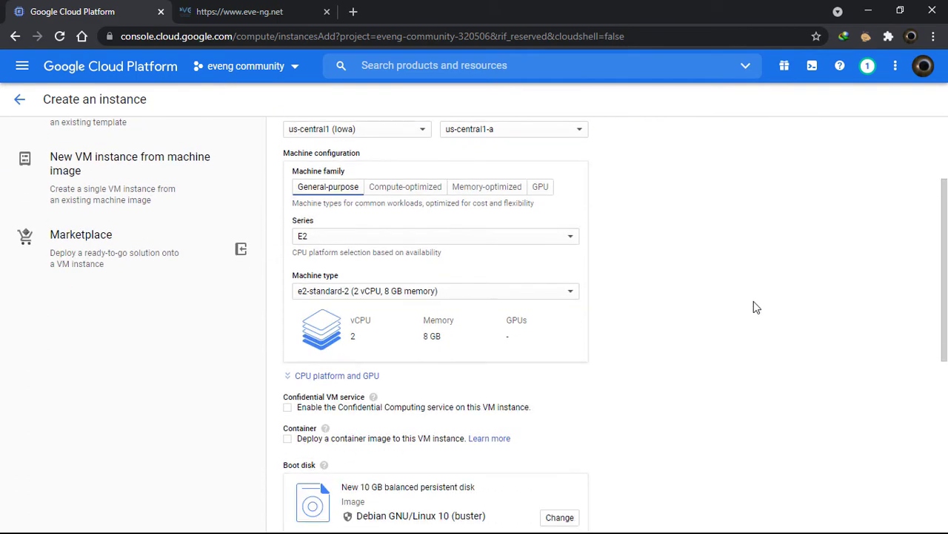
{"action": "scroll", "coordinate": [687, 378], "scroll_direction": "up", "scroll_amount": 5}
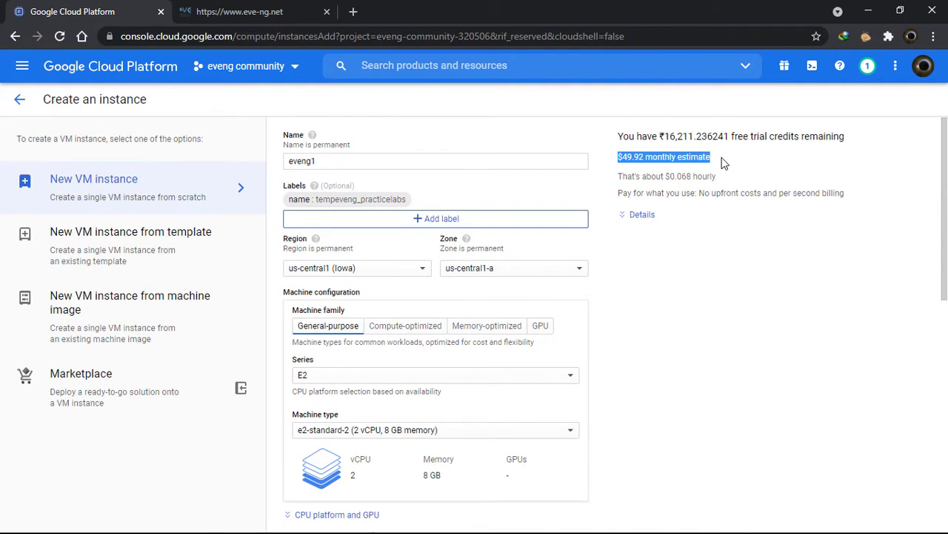
{"action": "left_click", "coordinate": [723, 164]}
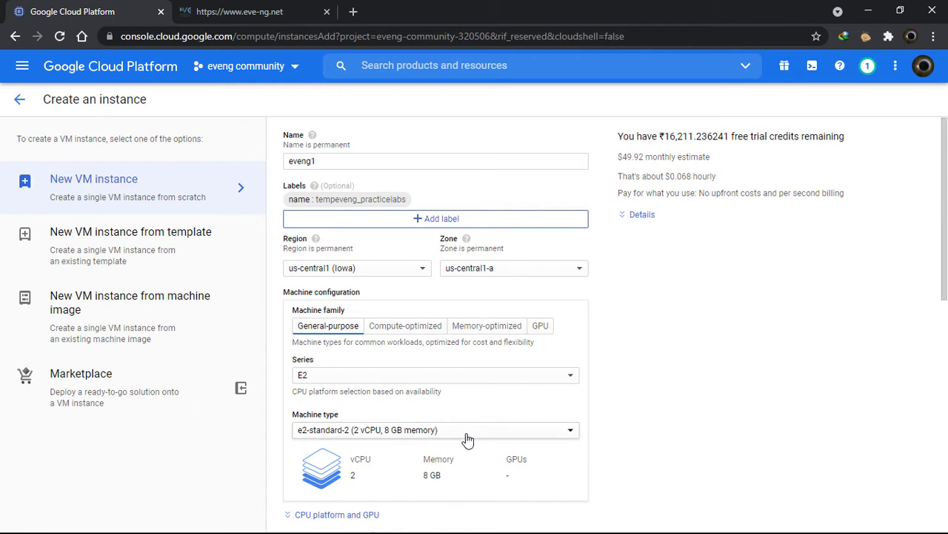
{"action": "scroll", "coordinate": [688, 406], "scroll_direction": "down", "scroll_amount": 3}
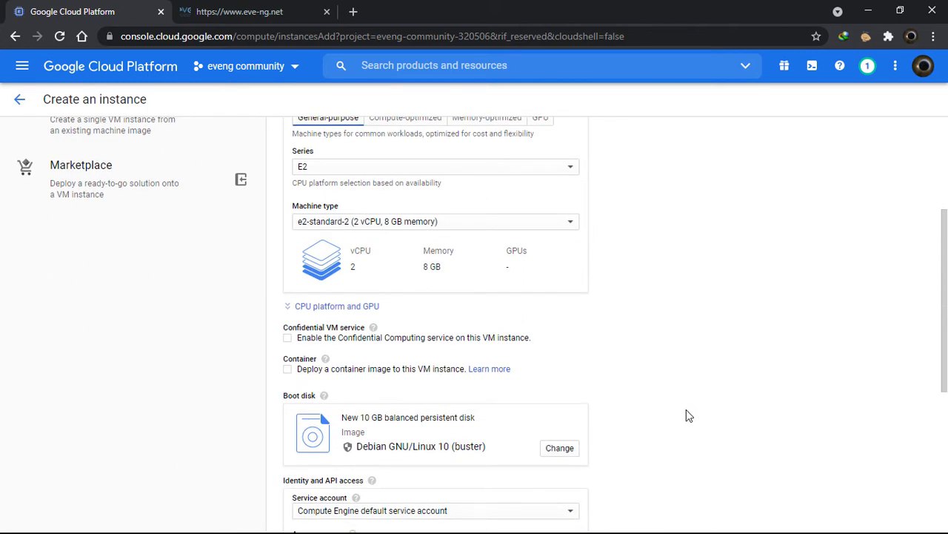
{"action": "scroll", "coordinate": [683, 415], "scroll_direction": "down", "scroll_amount": 3}
{"action": "scroll", "coordinate": [684, 415], "scroll_direction": "up", "scroll_amount": 1}
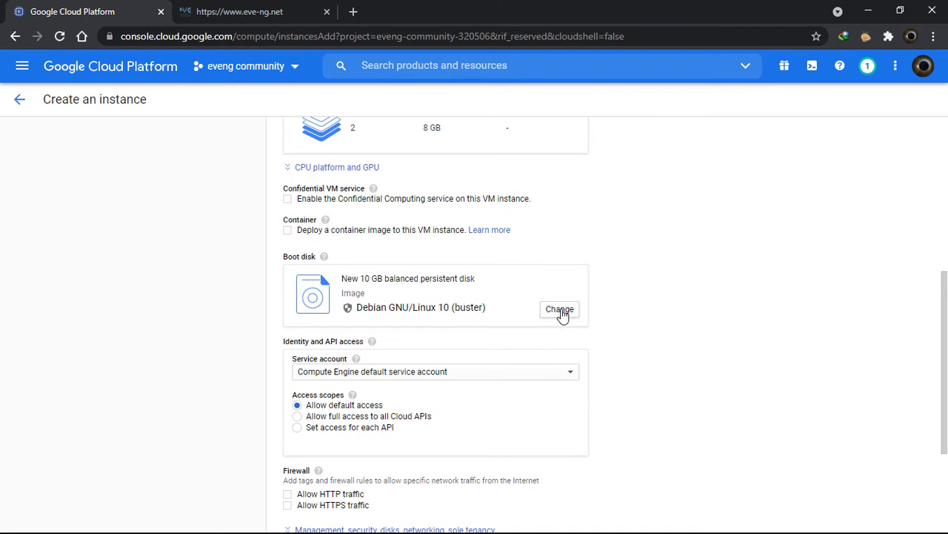
Set the boot disk to the nested-ubuntu-xenial custom image with a 40 GB size
{"action": "left_click", "coordinate": [560, 311]}
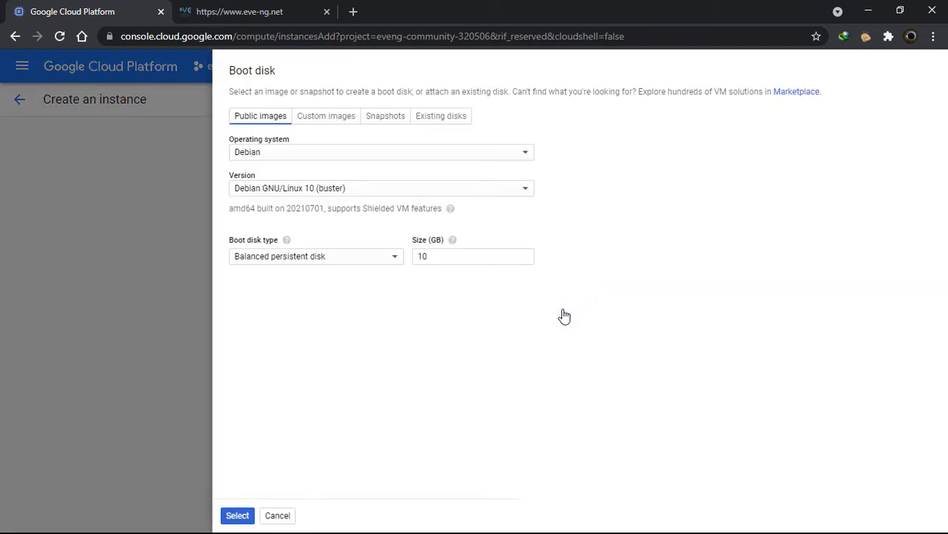
{"action": "left_click", "coordinate": [317, 121]}
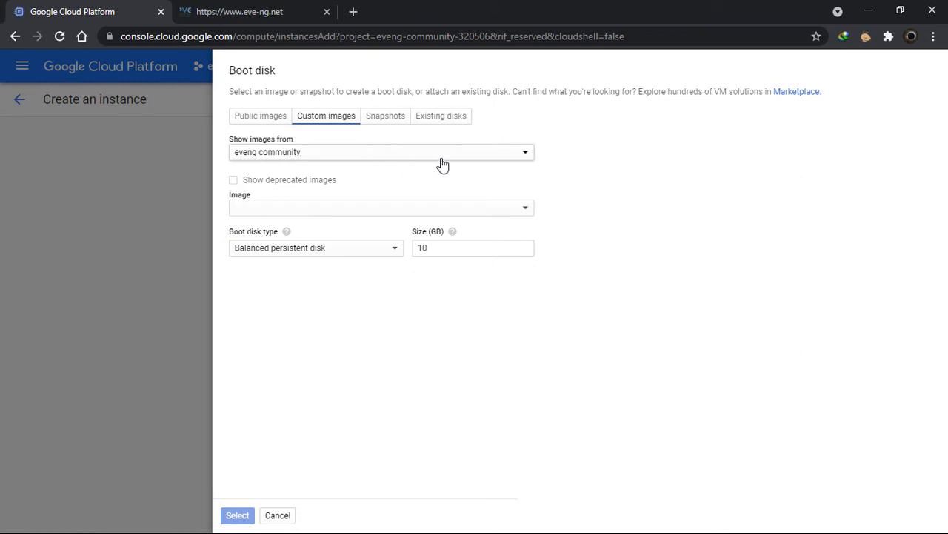
{"action": "left_click", "coordinate": [482, 207]}
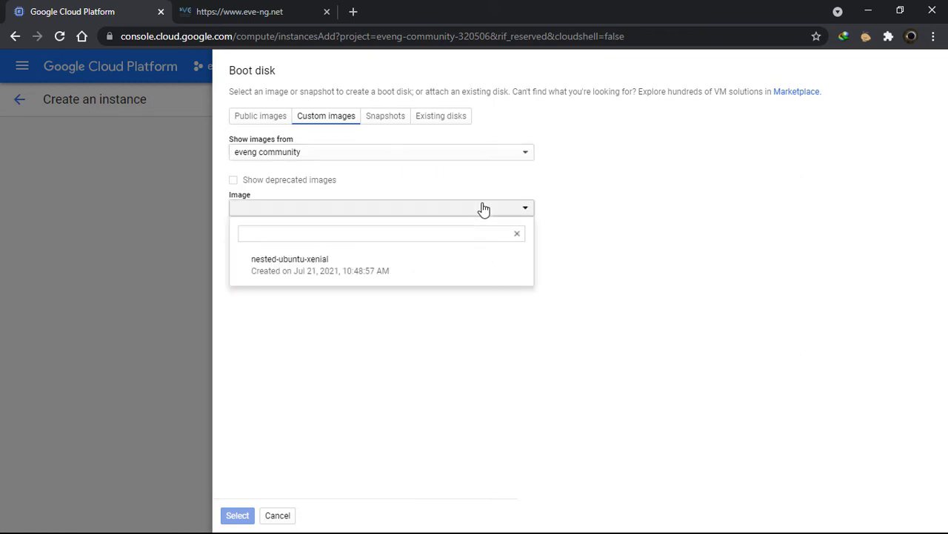
{"action": "left_click", "coordinate": [416, 277]}
{"action": "left_click", "coordinate": [447, 276]}
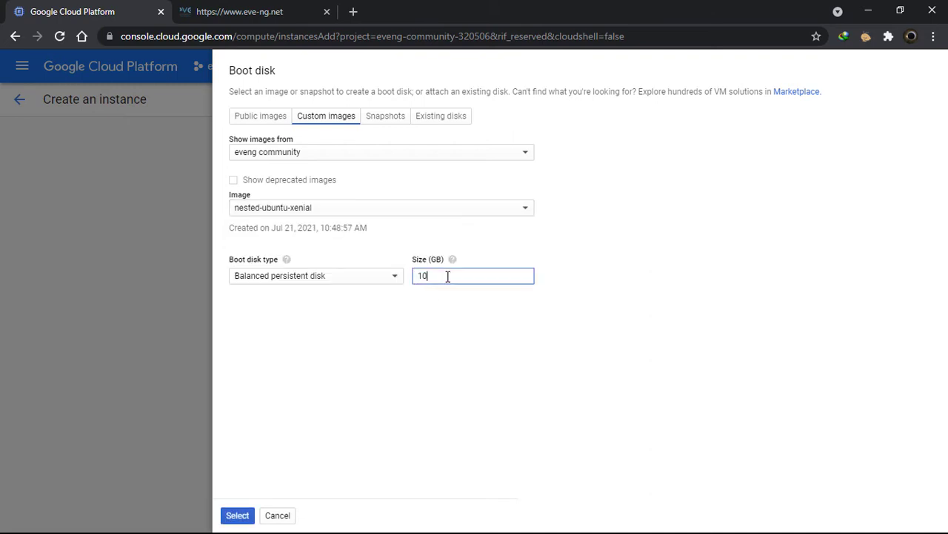
{"action": "type", "text": "40"}
{"action": "left_click", "coordinate": [241, 517]}
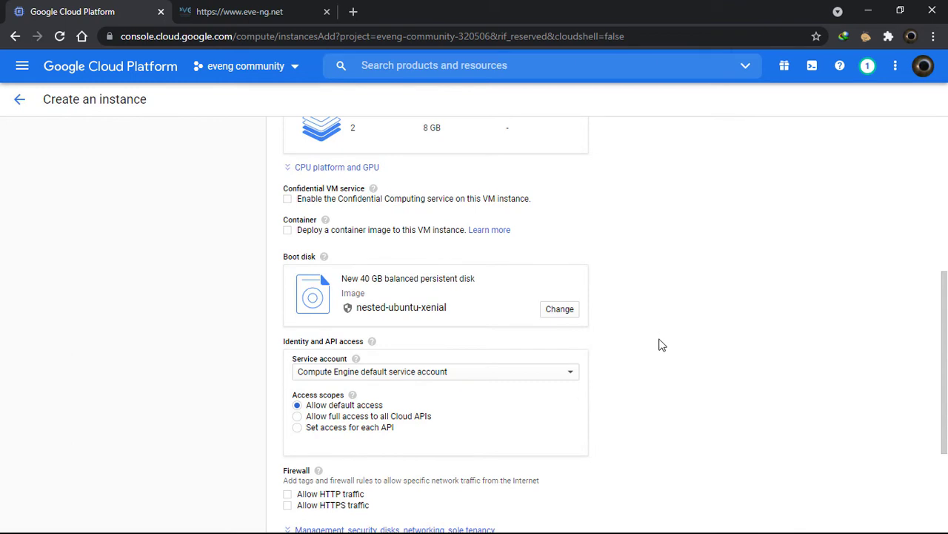
Allow HTTP and HTTPS traffic and expand the management options, noting the $52.92 monthly estimate
{"action": "scroll", "coordinate": [708, 419], "scroll_direction": "down", "scroll_amount": 2}
{"action": "scroll", "coordinate": [711, 407], "scroll_direction": "down", "scroll_amount": 1}
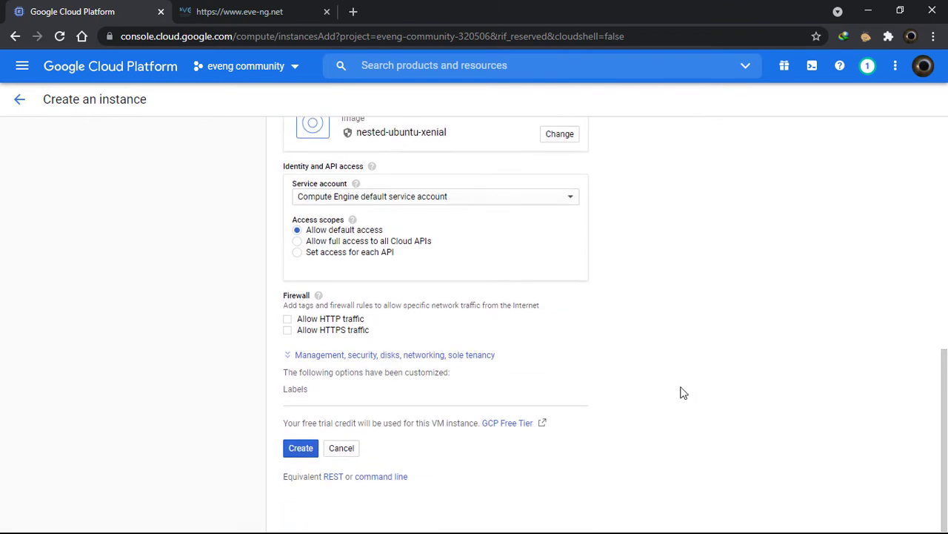
{"action": "left_click", "coordinate": [288, 320]}
{"action": "left_click", "coordinate": [288, 332]}
{"action": "left_click", "coordinate": [291, 357]}
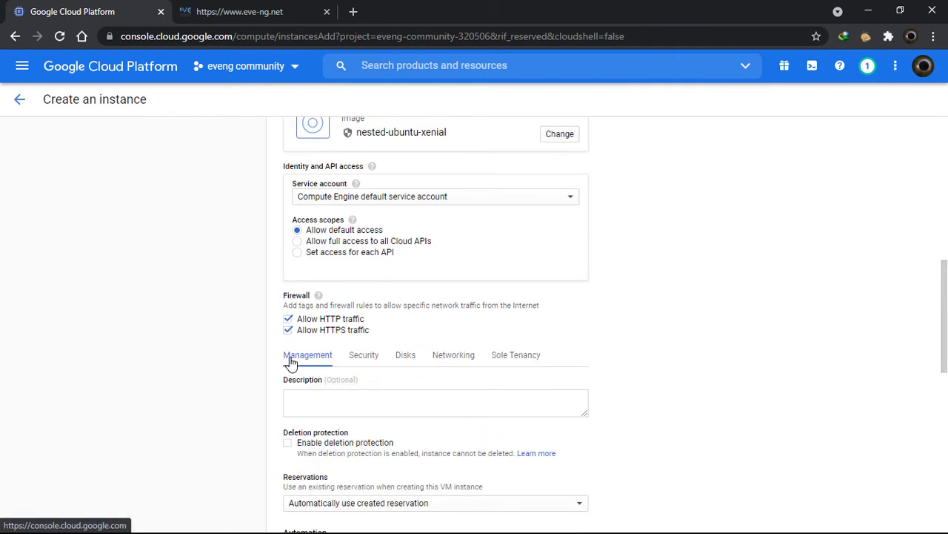
{"action": "scroll", "coordinate": [615, 370], "scroll_direction": "down", "scroll_amount": 2}
{"action": "scroll", "coordinate": [678, 386], "scroll_direction": "down", "scroll_amount": 2}
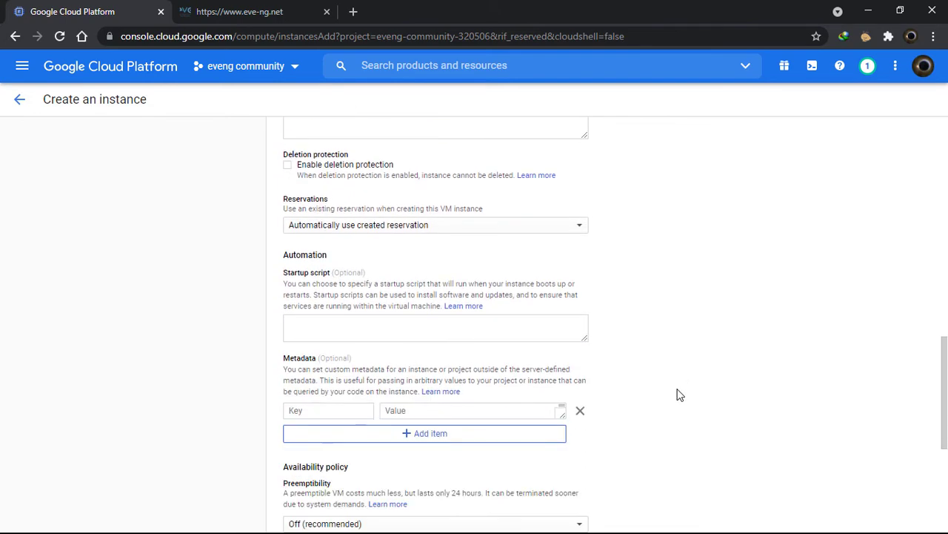
{"action": "scroll", "coordinate": [678, 400], "scroll_direction": "up", "scroll_amount": 8}
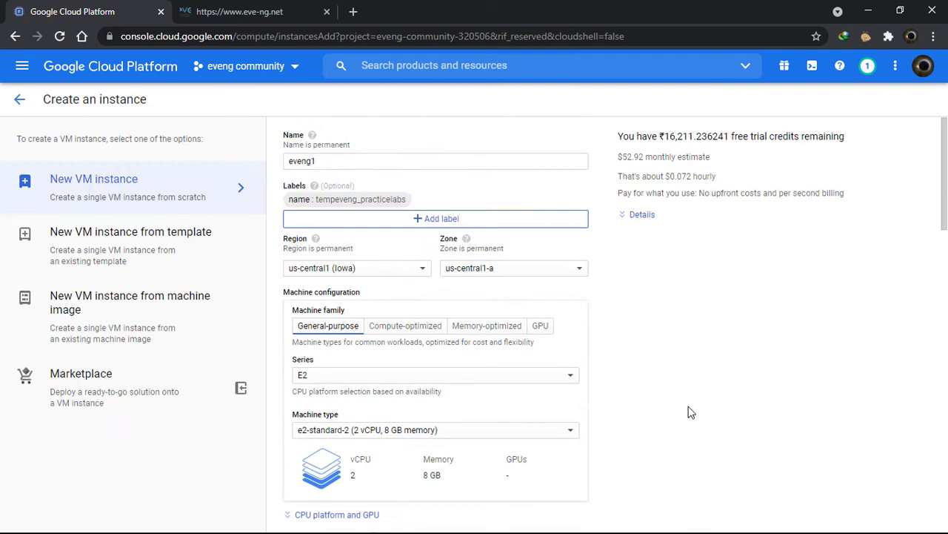
{"action": "triple_click", "coordinate": [621, 158]}
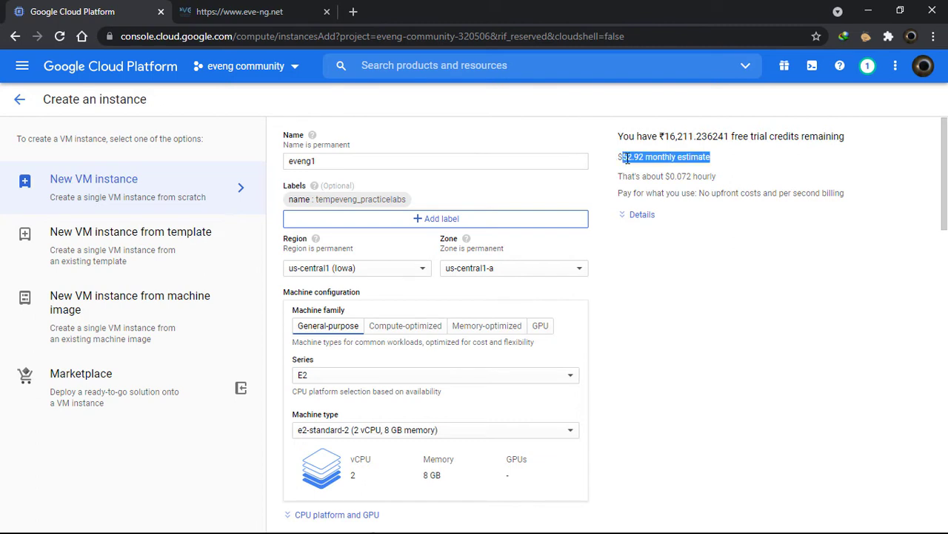
{"action": "left_click", "coordinate": [698, 248]}
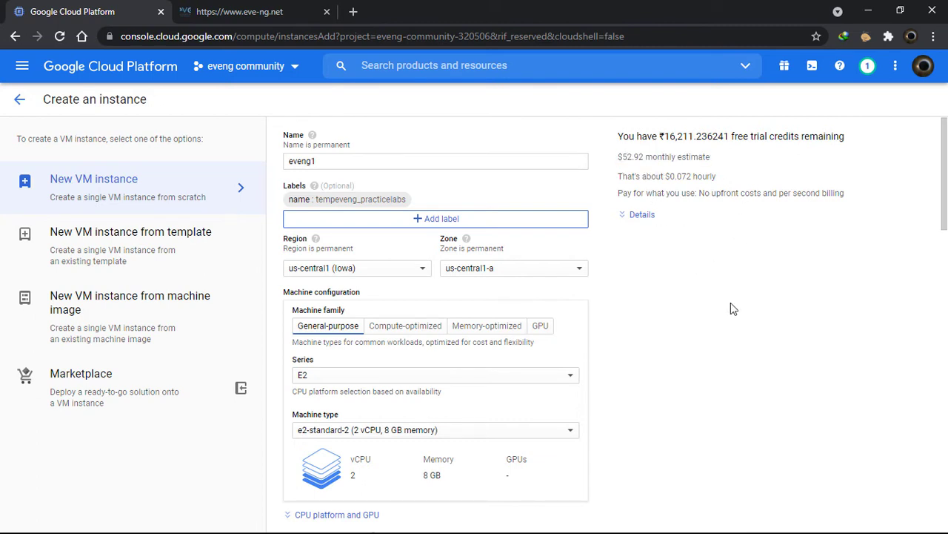
Turn Preemptibility on, cutting the monthly estimate to $18.68
{"action": "scroll", "coordinate": [731, 304], "scroll_direction": "down", "scroll_amount": 6}
{"action": "scroll", "coordinate": [730, 304], "scroll_direction": "down", "scroll_amount": 5}
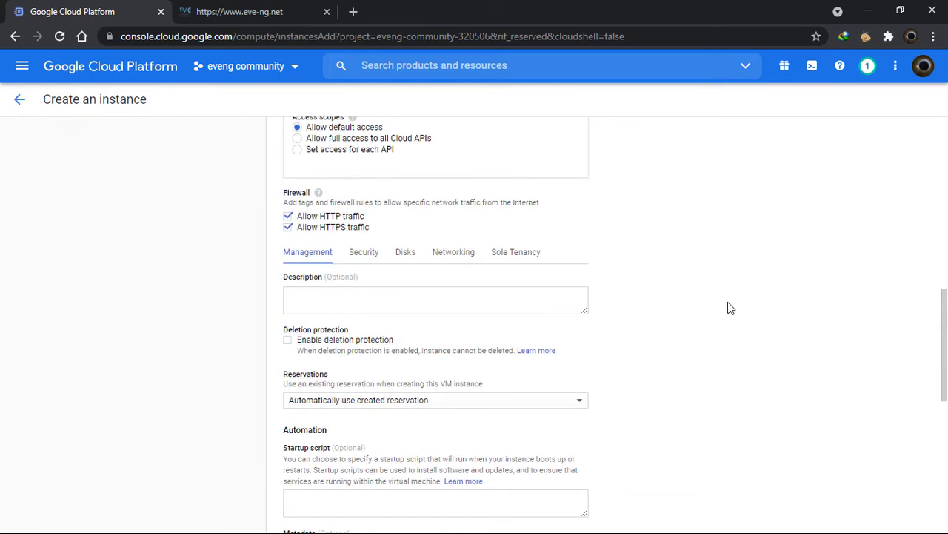
{"action": "scroll", "coordinate": [728, 310], "scroll_direction": "down", "scroll_amount": 1}
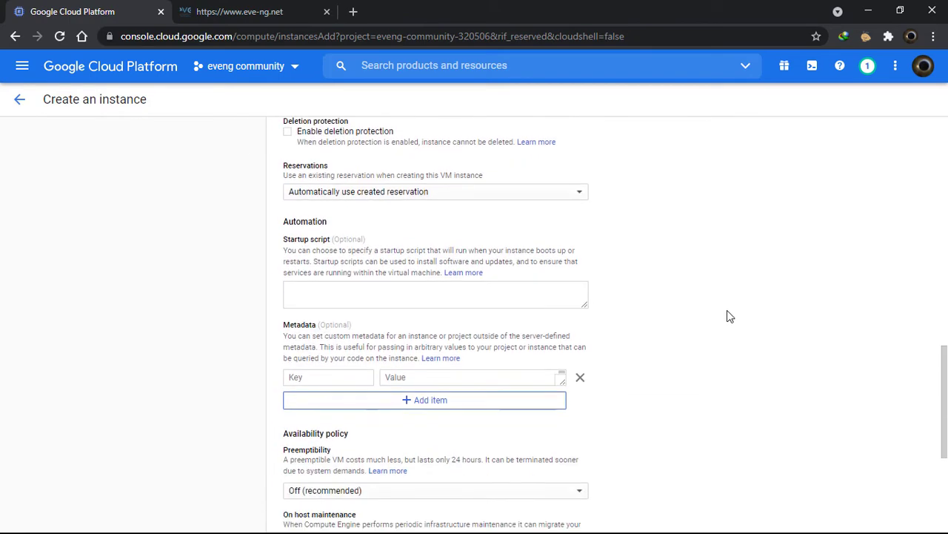
{"action": "scroll", "coordinate": [727, 310], "scroll_direction": "down", "scroll_amount": 2}
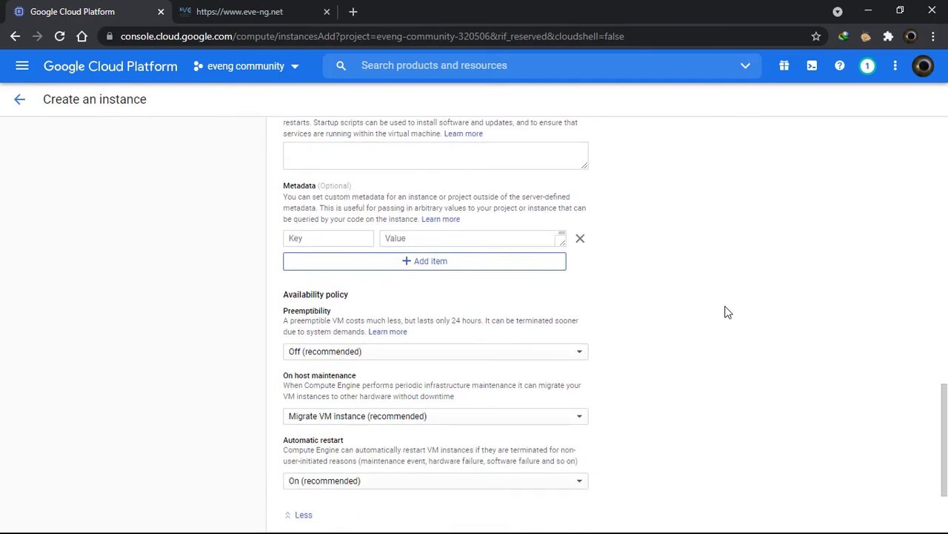
{"action": "scroll", "coordinate": [655, 358], "scroll_direction": "down", "scroll_amount": 1}
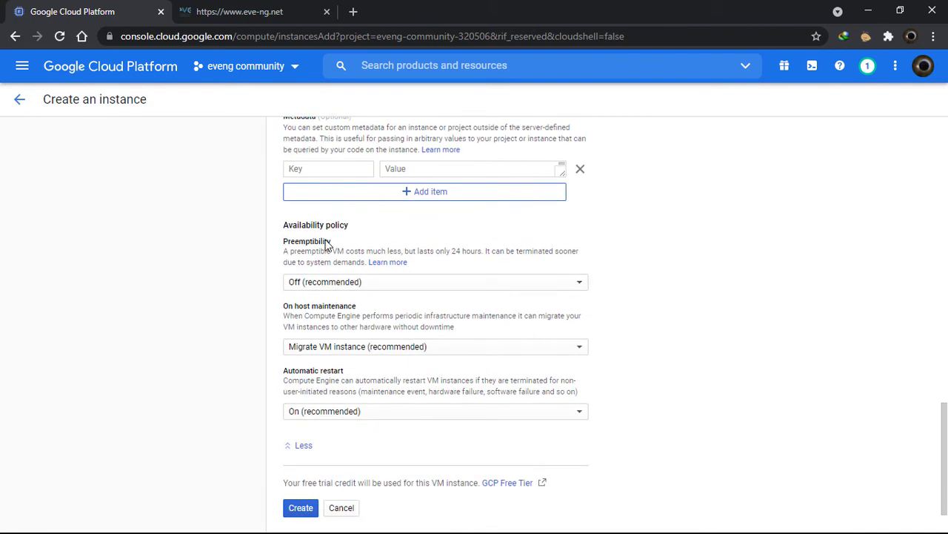
{"action": "left_click", "coordinate": [343, 289]}
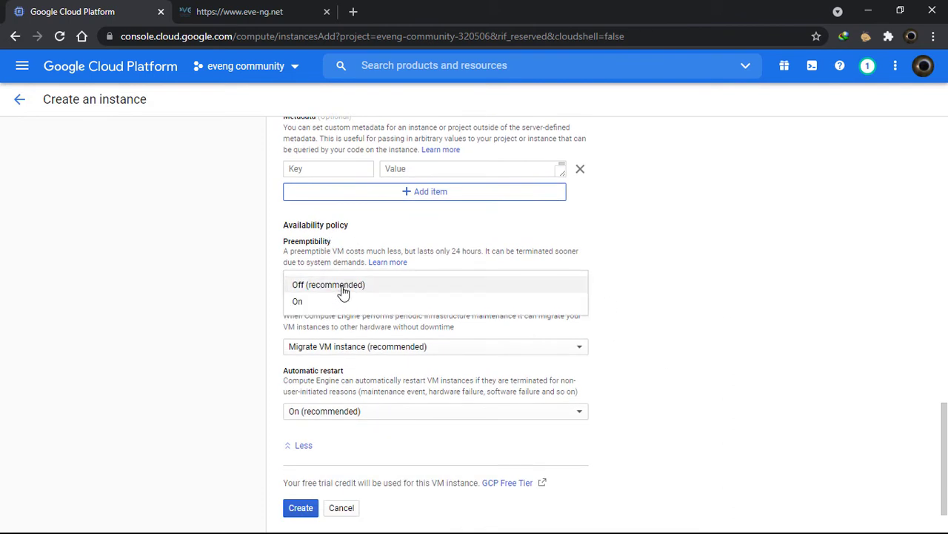
{"action": "left_click", "coordinate": [324, 301]}
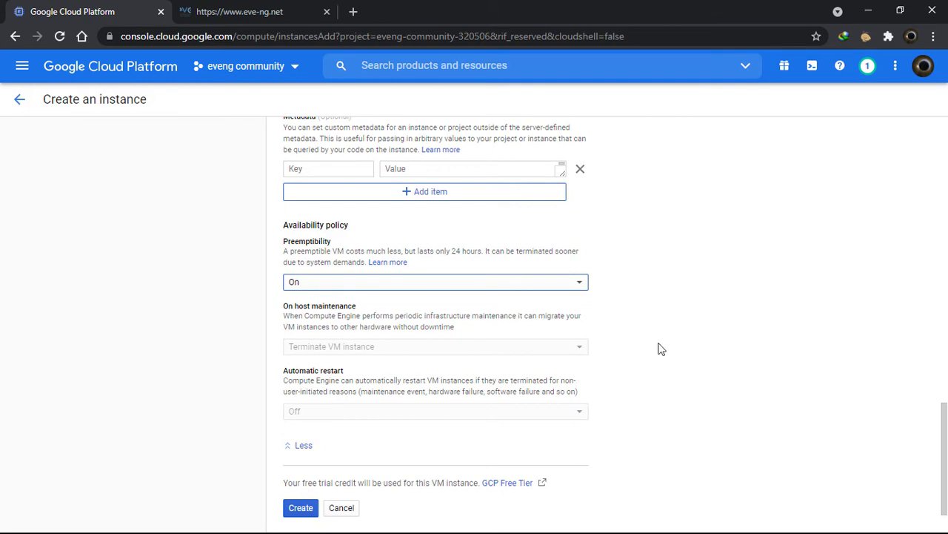
{"action": "scroll", "coordinate": [670, 359], "scroll_direction": "up", "scroll_amount": 14}
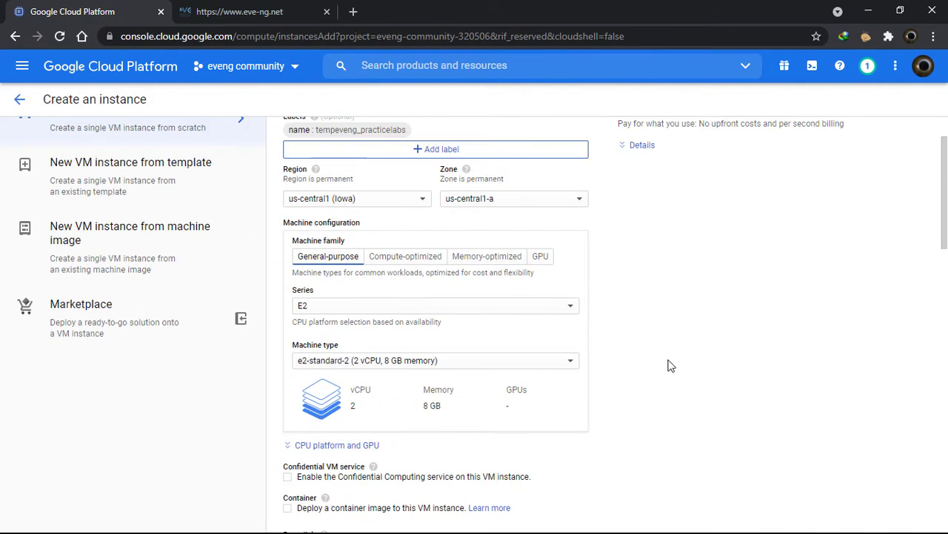
{"action": "scroll", "coordinate": [671, 366], "scroll_direction": "up", "scroll_amount": 2}
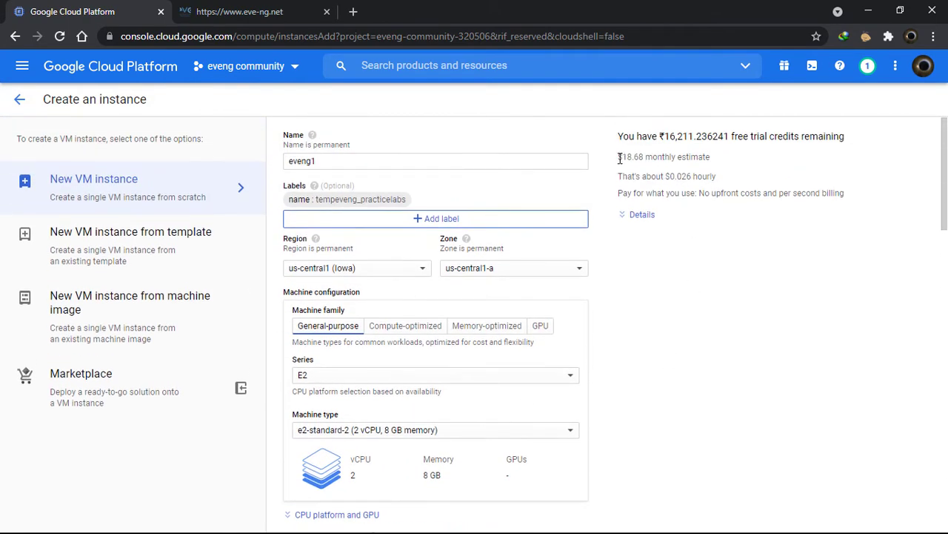
{"action": "left_click_drag", "start_coordinate": [620, 158], "coordinate": [707, 157]}
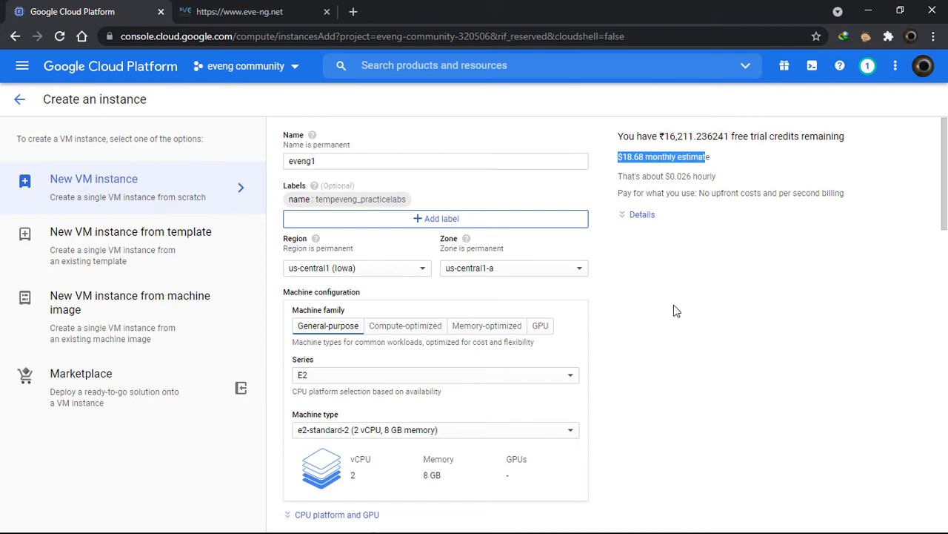
{"action": "left_click", "coordinate": [676, 310]}
Create the eveng1 instance
{"action": "scroll", "coordinate": [691, 322], "scroll_direction": "down", "scroll_amount": 15}
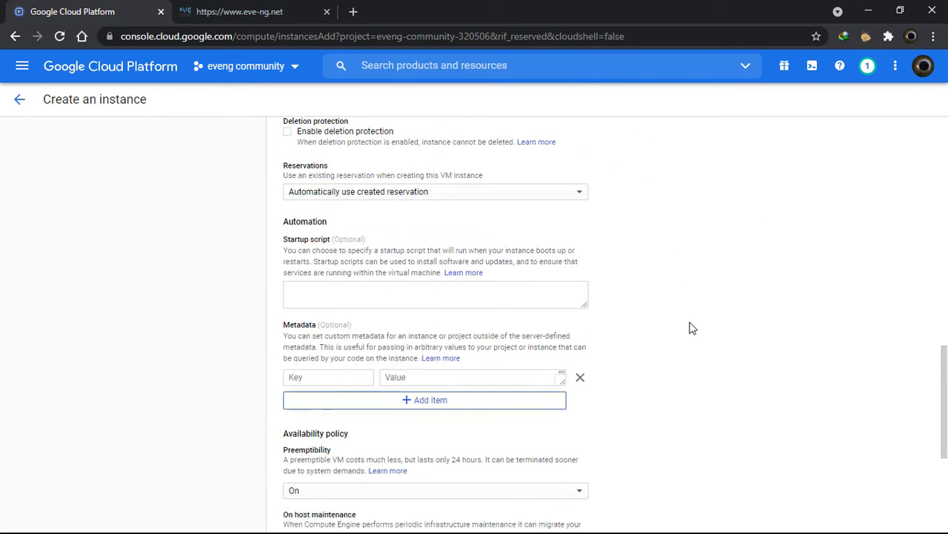
{"action": "scroll", "coordinate": [692, 328], "scroll_direction": "down", "scroll_amount": 4}
{"action": "left_click", "coordinate": [303, 449]}
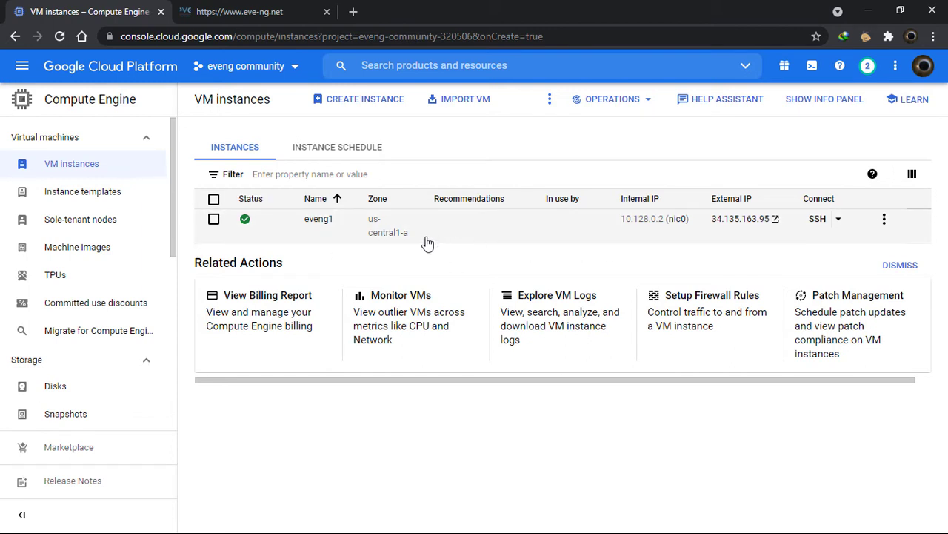
Check eveng1's actions and SSH options, then open a browser SSH session to it
{"action": "left_click", "coordinate": [883, 221]}
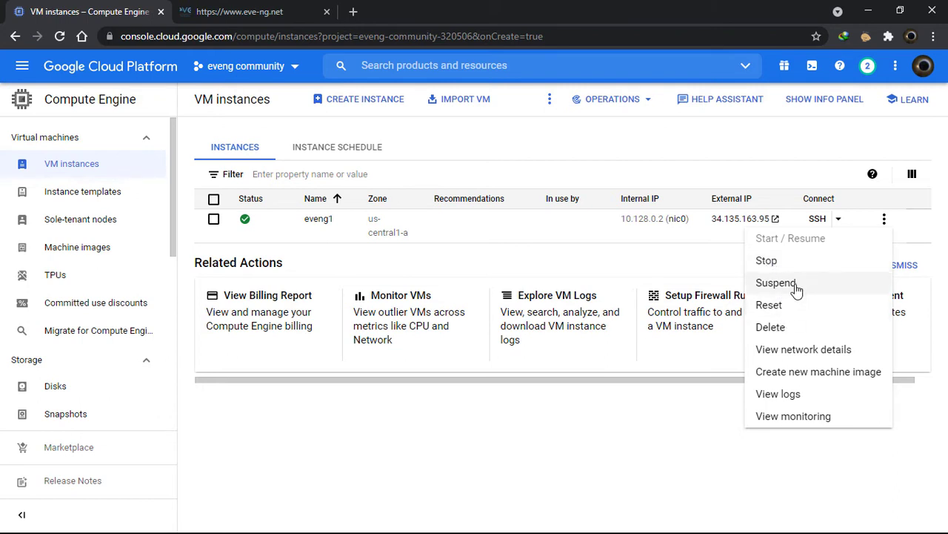
{"action": "left_click", "coordinate": [662, 255]}
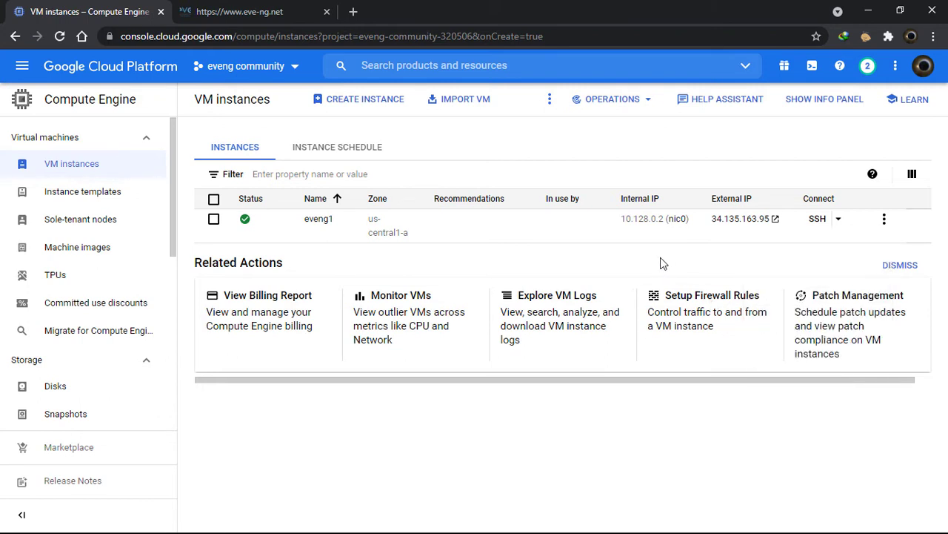
{"action": "left_click", "coordinate": [839, 222]}
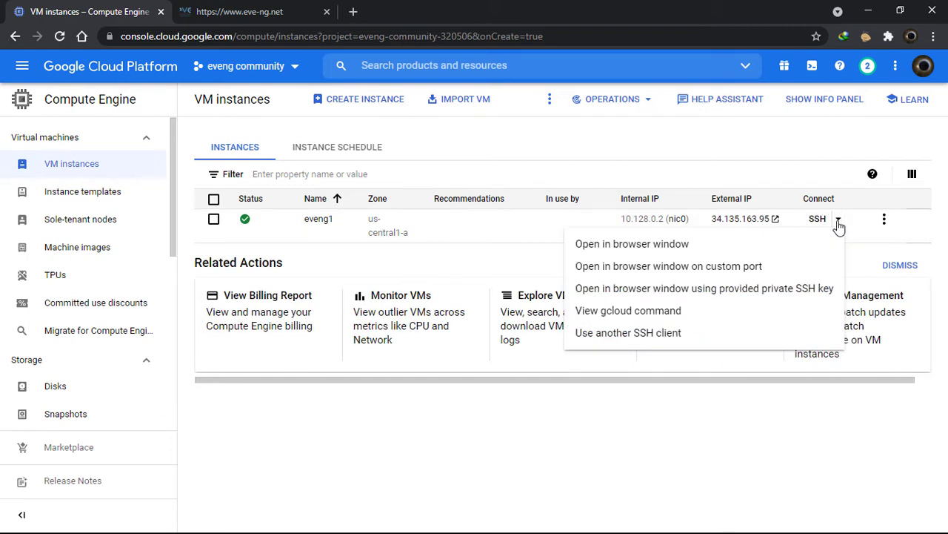
{"action": "left_click", "coordinate": [548, 246]}
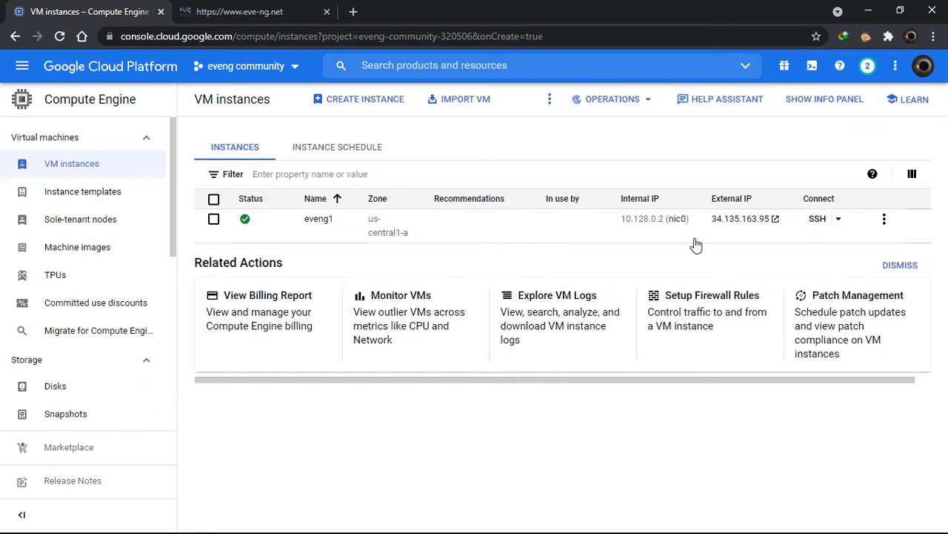
{"action": "left_click", "coordinate": [818, 218]}
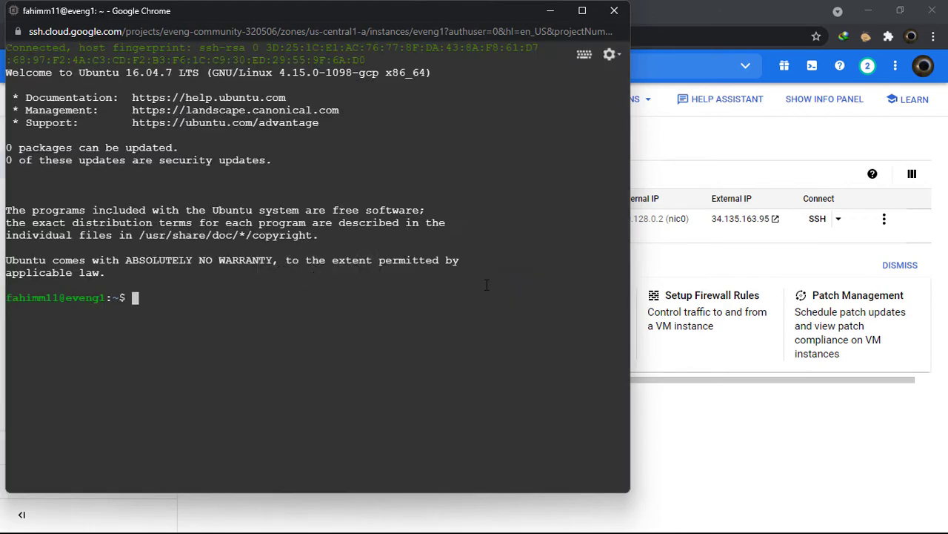
Become root on eveng1 with sudo -i
{"action": "mouse_move", "coordinate": [430, 15]}
{"action": "left_mouse_down"}
{"action": "mouse_move", "coordinate": [437, 75]}
{"action": "mouse_move", "coordinate": [426, 11]}
{"action": "left_mouse_up"}
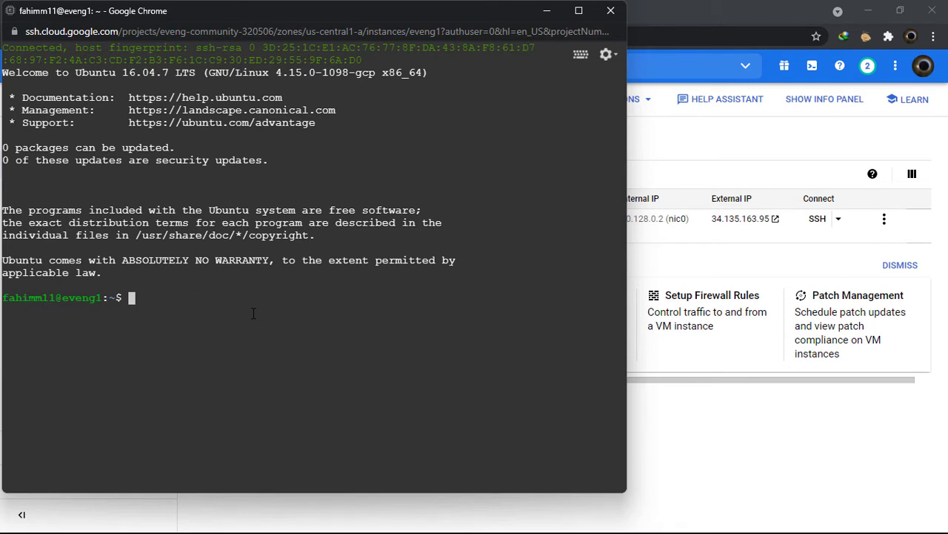
{"action": "type", "text": "sudo -i"}
{"action": "key", "text": "Return"}
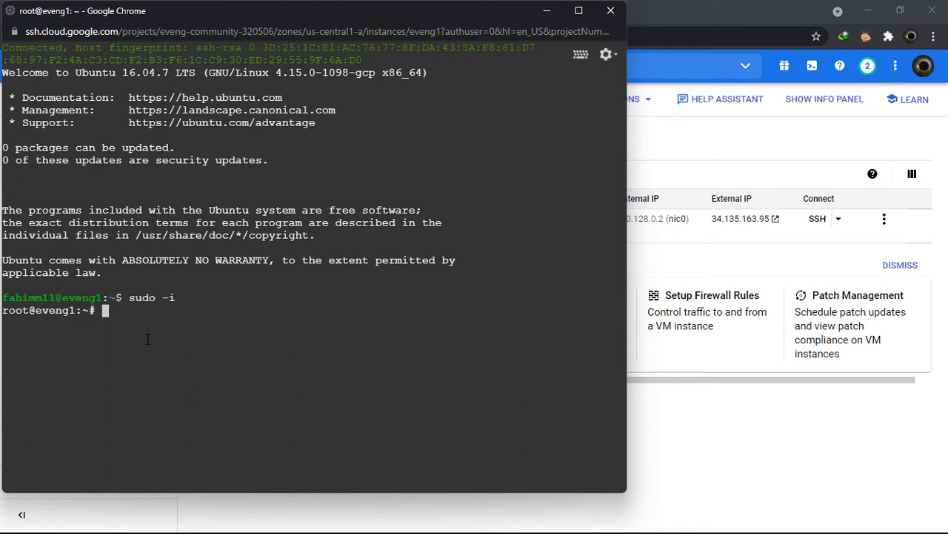
Run apt update to refresh the Ubuntu package lists
{"action": "left_click_drag", "start_coordinate": [8, 311], "coordinate": [139, 310]}
{"action": "type", "text": "apt update"}
{"action": "key", "text": "Return"}
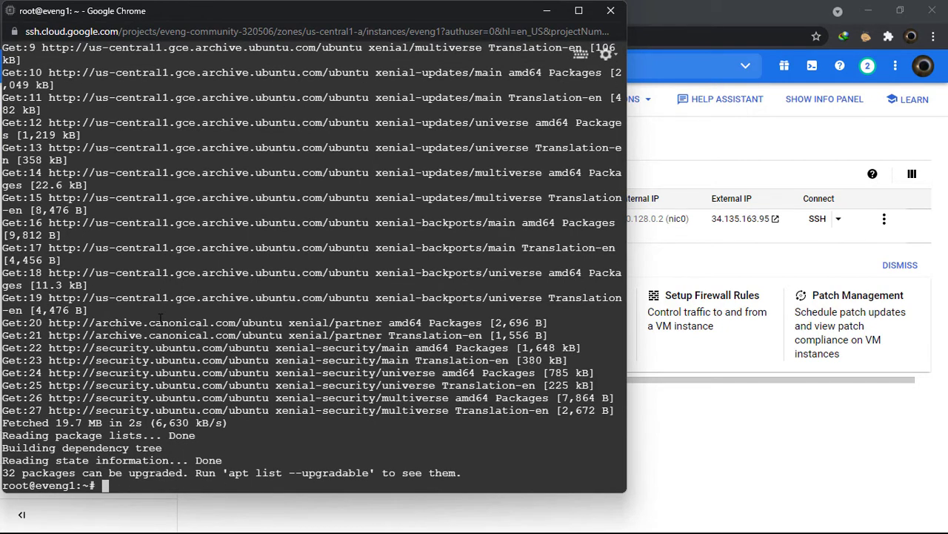
Copy the wget install and apt upgrade commands from the Sublime notes and paste them into the SSH terminal to run the EVE-NG install script
{"action": "key", "text": "alt+Tab"}
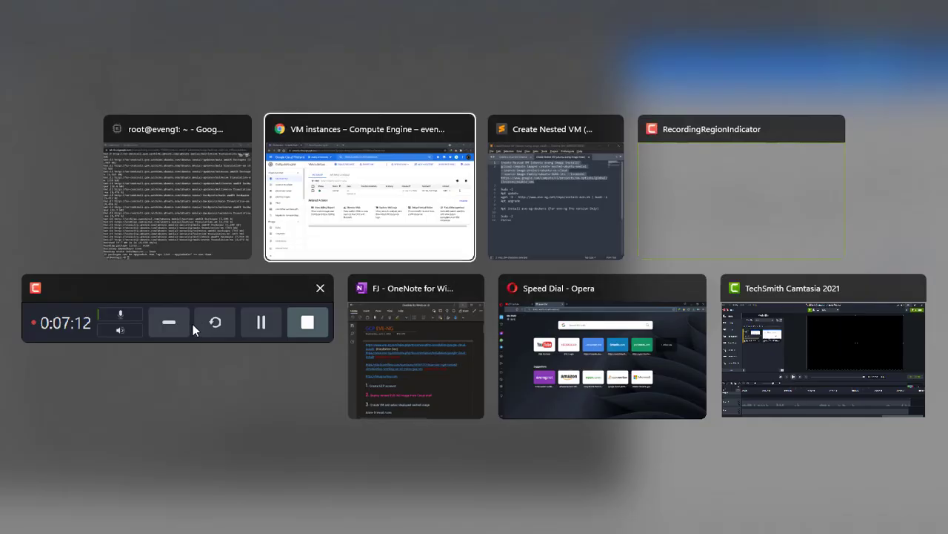
{"action": "left_click", "coordinate": [518, 228]}
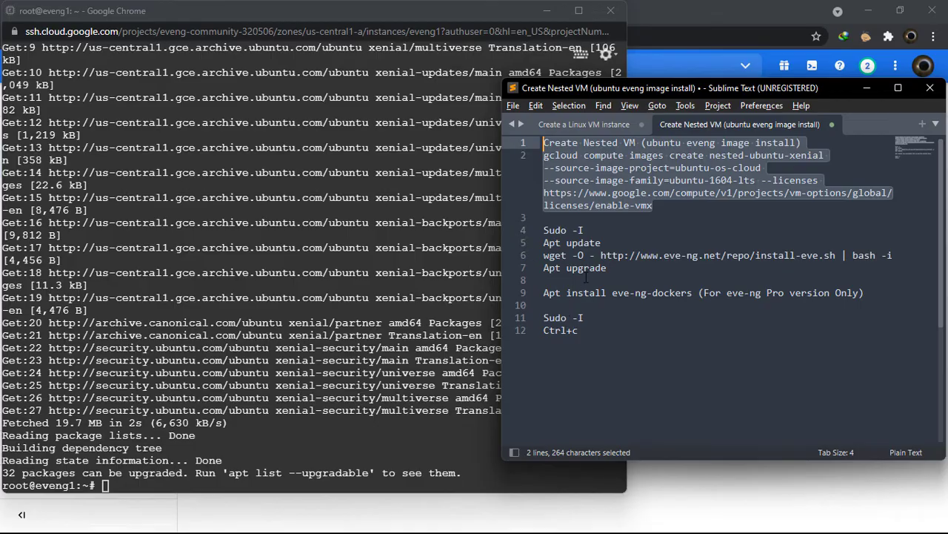
{"action": "left_click_drag", "start_coordinate": [611, 269], "coordinate": [544, 254]}
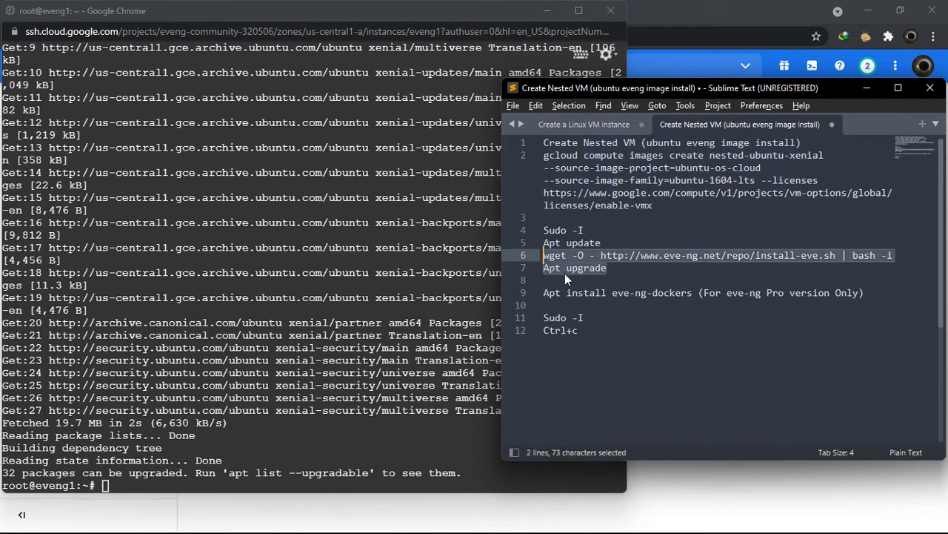
{"action": "key", "text": "ctrl+c"}
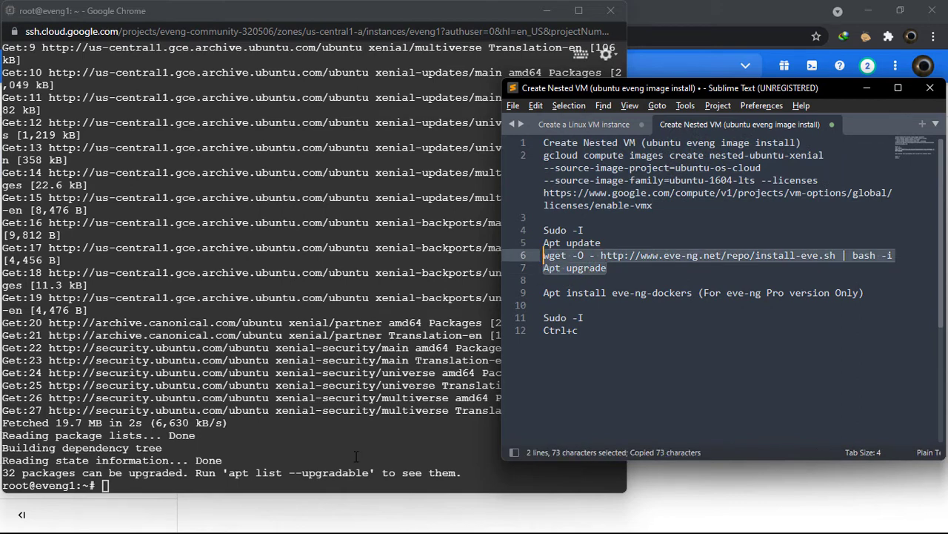
{"action": "left_click", "coordinate": [257, 484]}
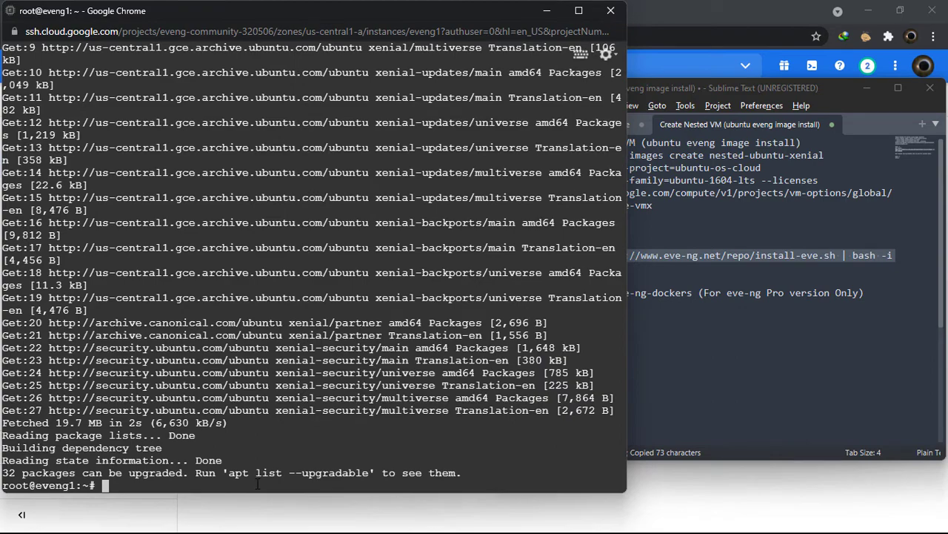
{"action": "key", "text": "ctrl+v"}
With the notes window minimized, run the apt upgrade command at the prompt
{"action": "left_click", "coordinate": [864, 92]}
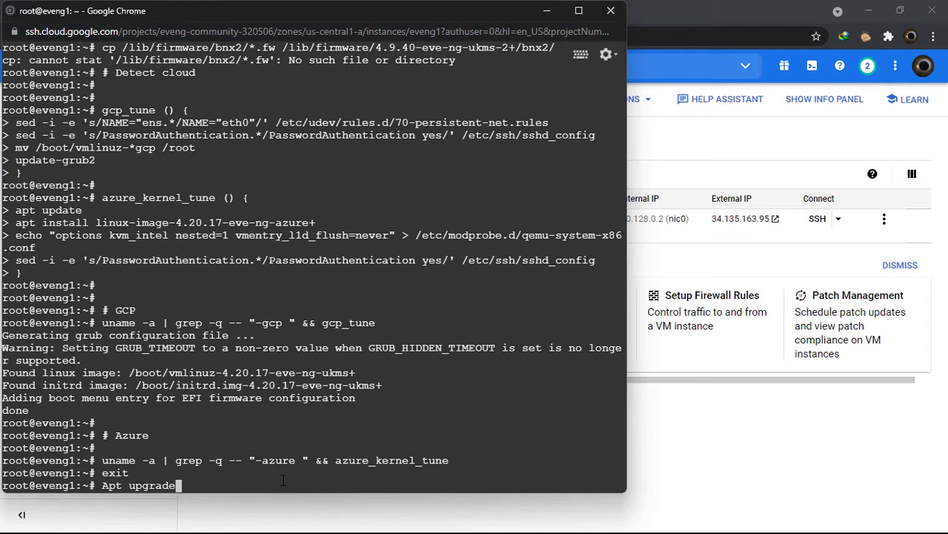
{"action": "left_click_drag", "start_coordinate": [239, 487], "coordinate": [101, 486]}
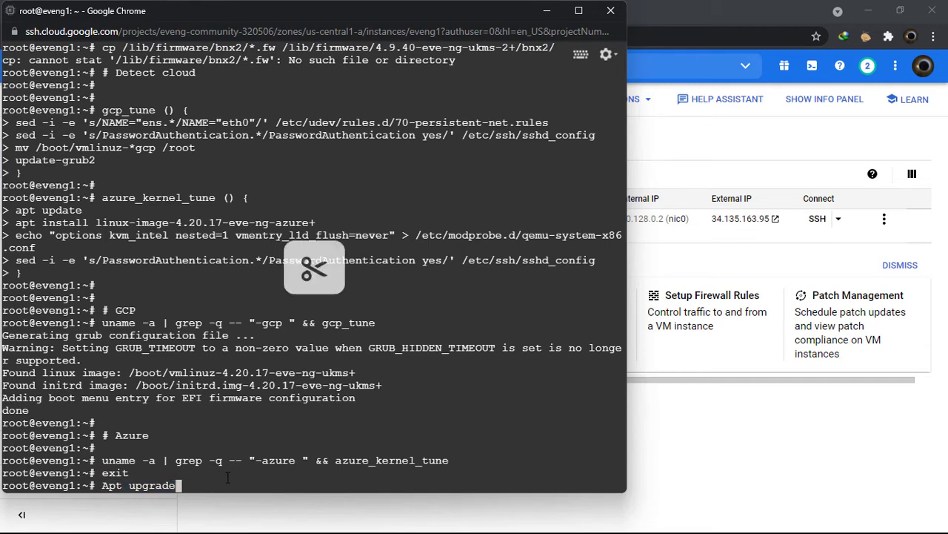
{"action": "key", "text": "Return"}
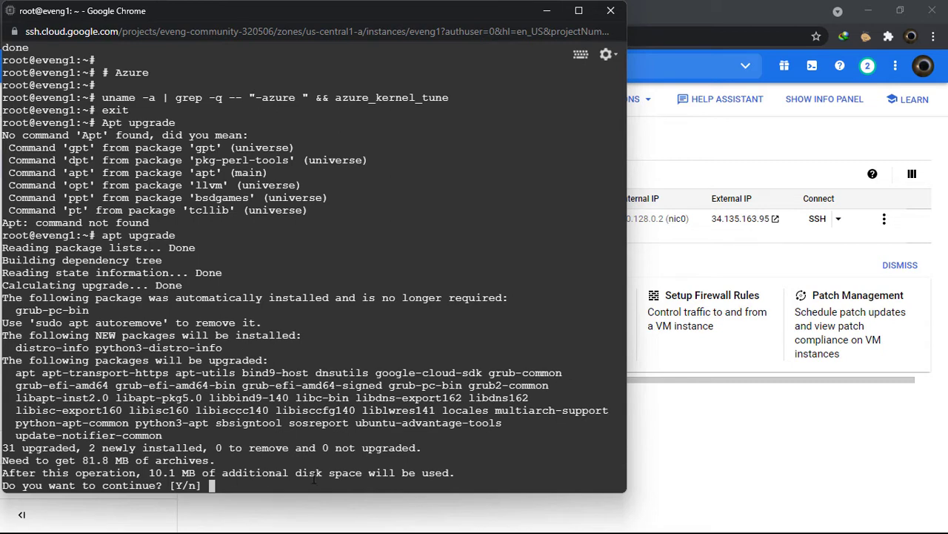
Accept the 31 package upgrades (81.8 MB) and keep the locally modified /etc/default/grub
{"action": "type", "text": "y"}
{"action": "key", "text": "Return"}
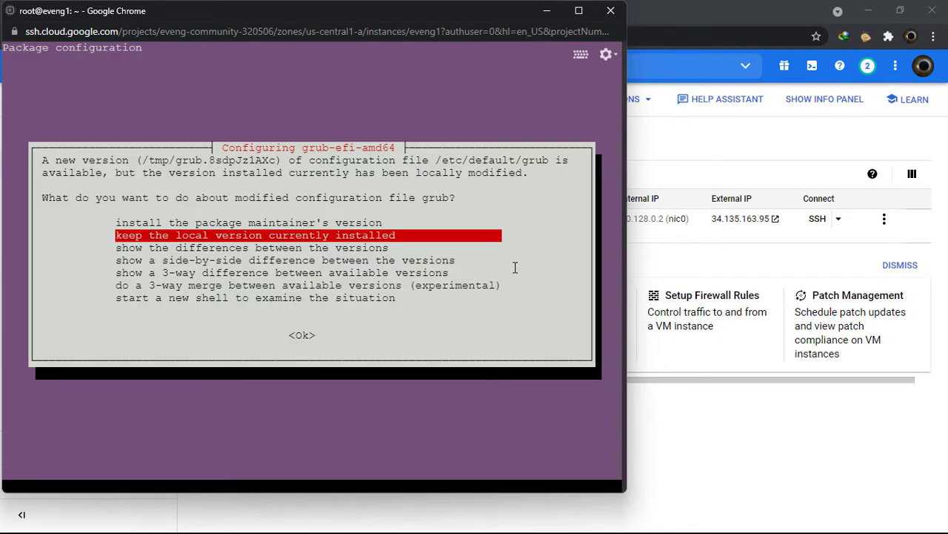
{"action": "key", "text": "Return"}
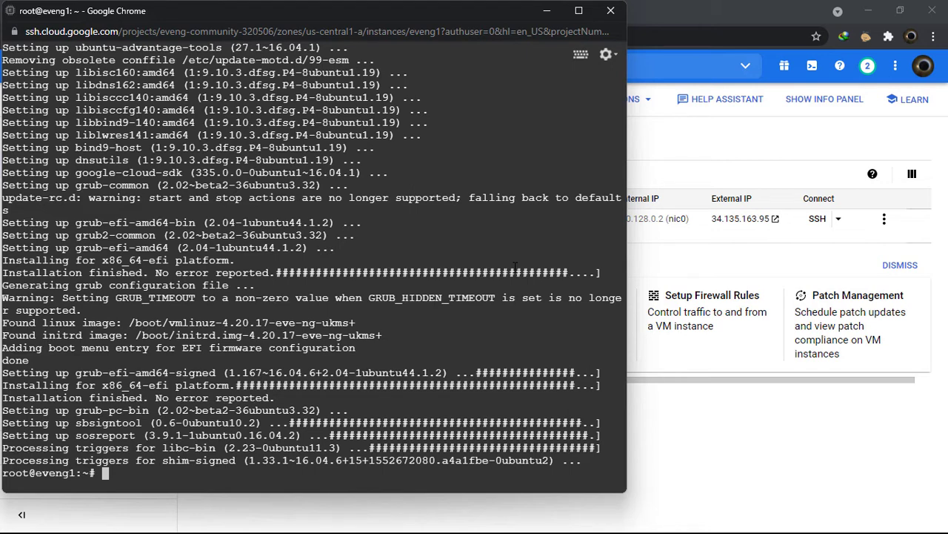
Reboot eveng1, then relaunch the EVE-NG setup as root with sudo -i
{"action": "type", "text": "reboot"}
{"action": "key", "text": "Return"}
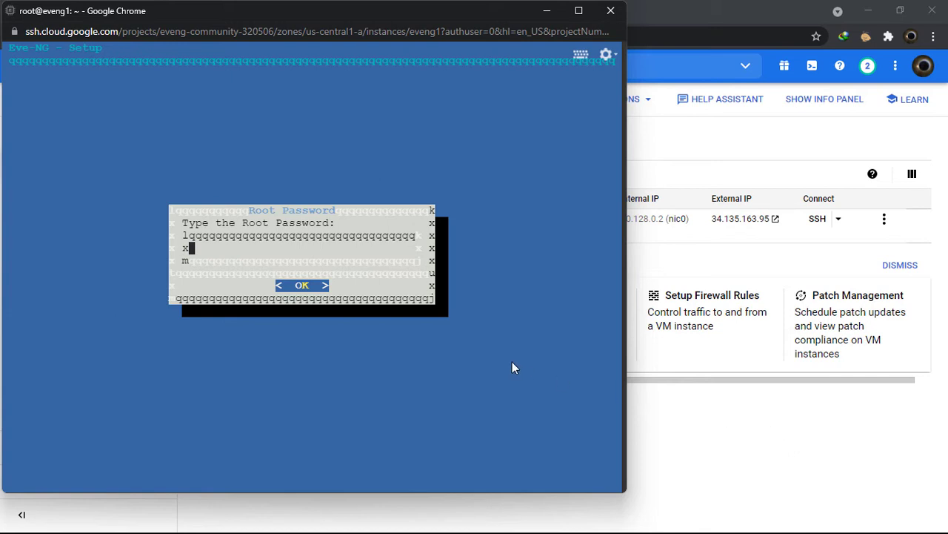
{"action": "key", "text": "alt+Tab"}
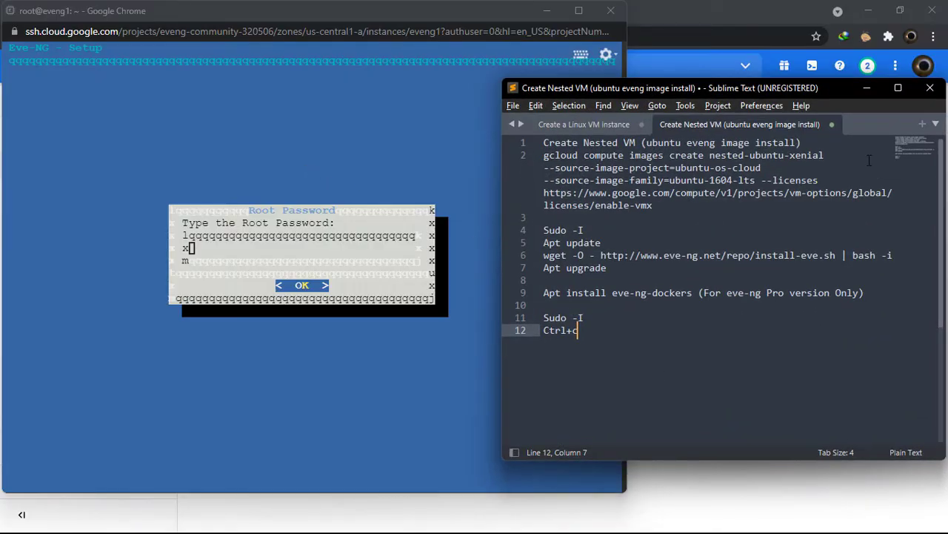
{"action": "left_click", "coordinate": [867, 88]}
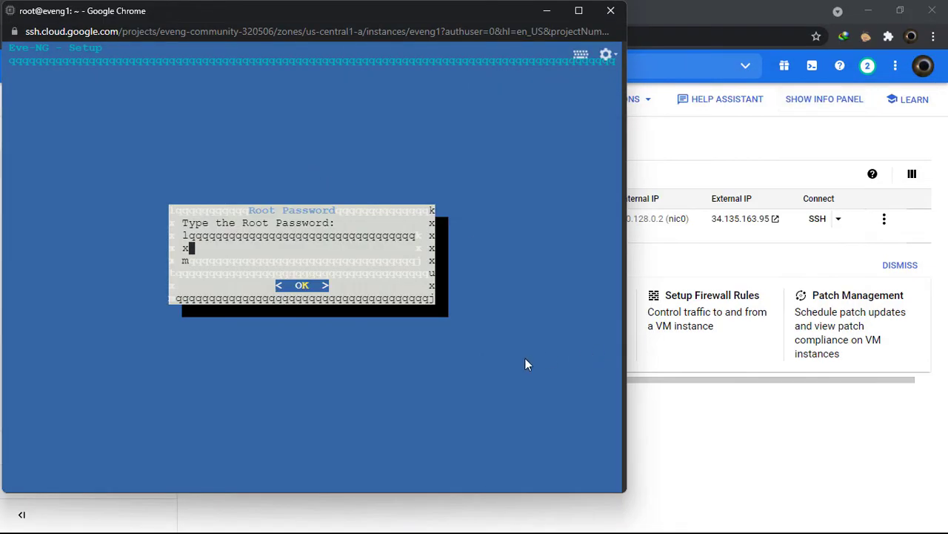
{"action": "key", "text": "ctrl+c"}
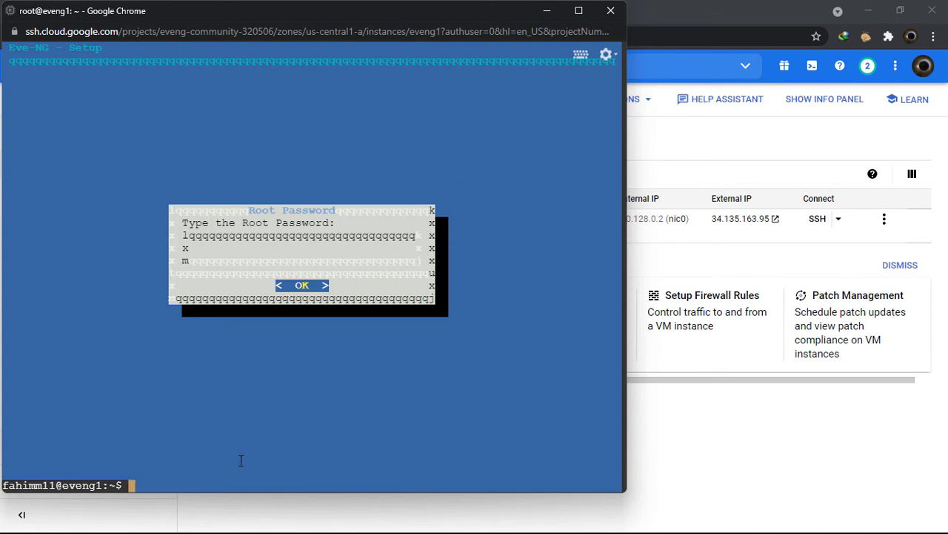
{"action": "type", "text": "sudo -i"}
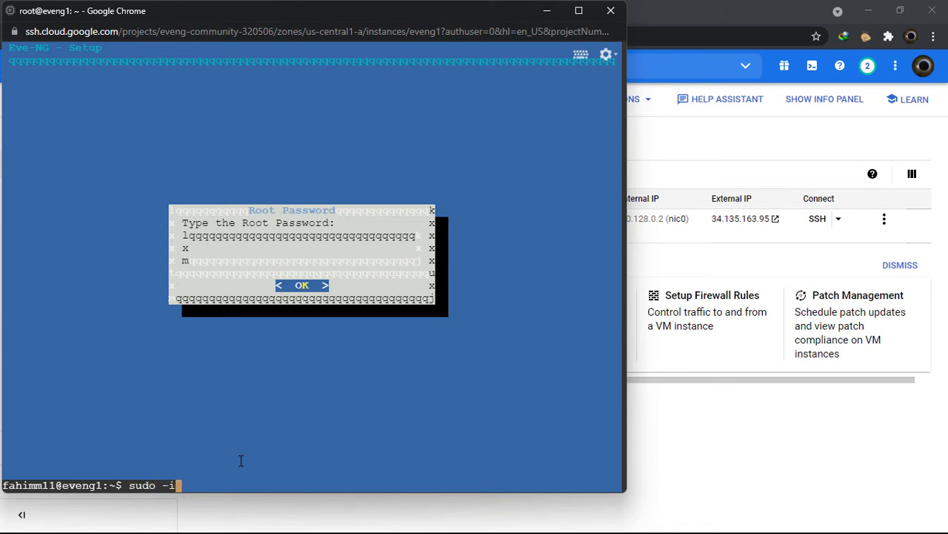
{"action": "key", "text": "Return"}
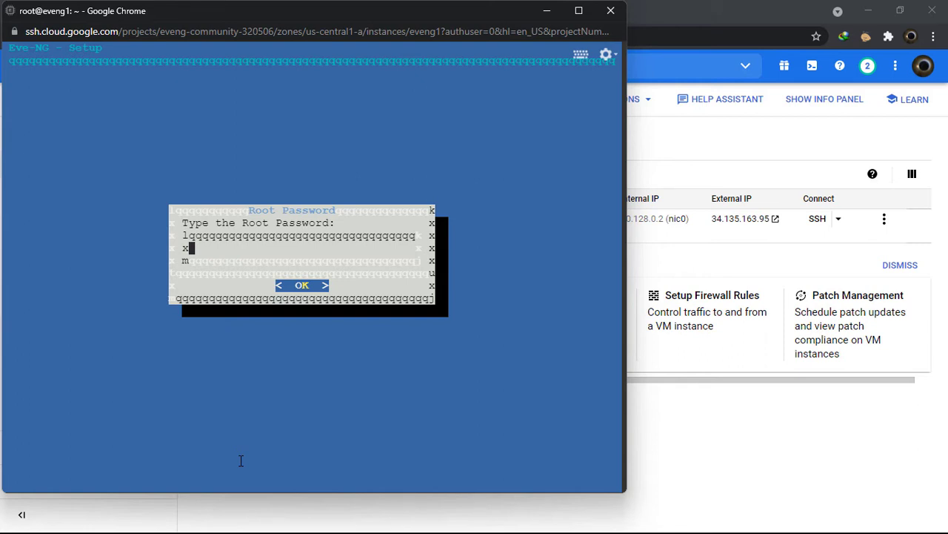
Complete setup: root password, hostname eve-ng, domain example.com, DHCP, no NTP, direct internet connection
{"action": "key", "text": "Return"}
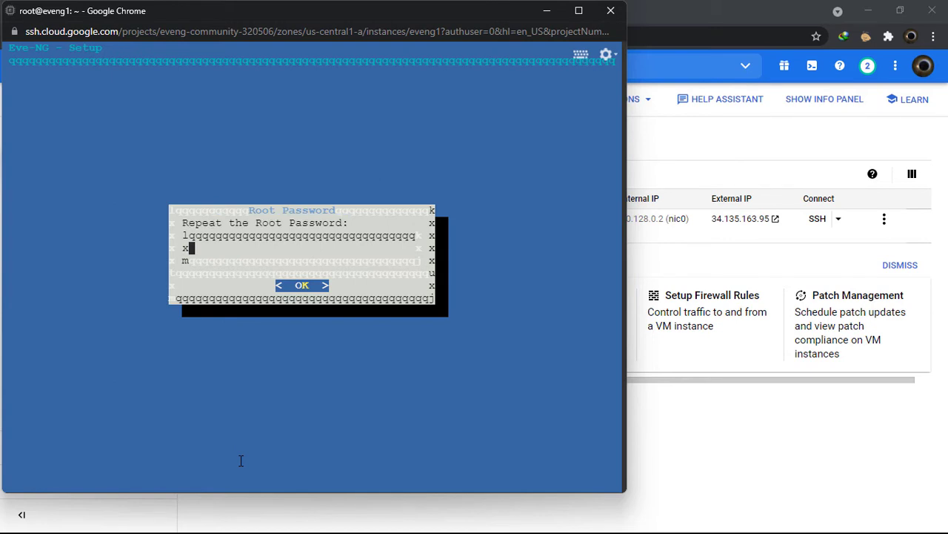
{"action": "key", "text": "Return"}
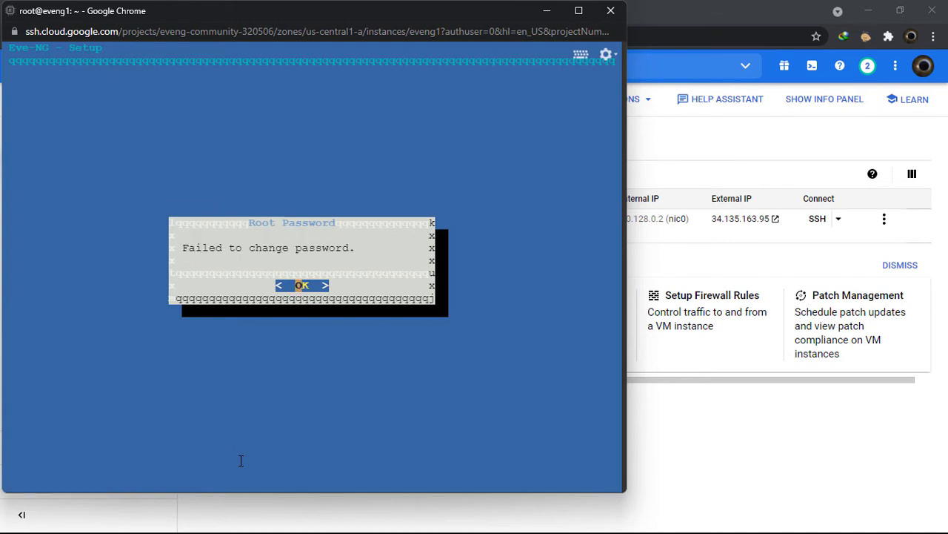
{"action": "key", "text": "Return"}
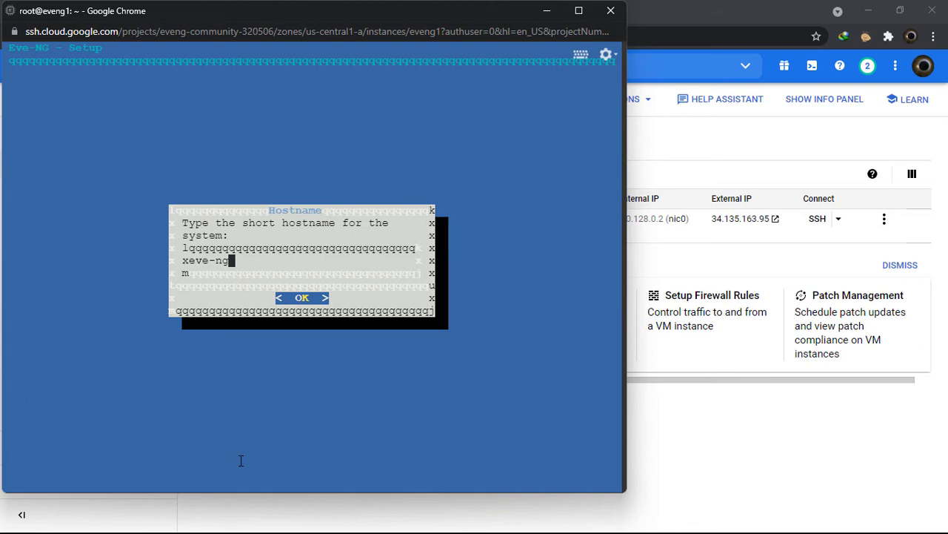
{"action": "key", "text": "Return"}
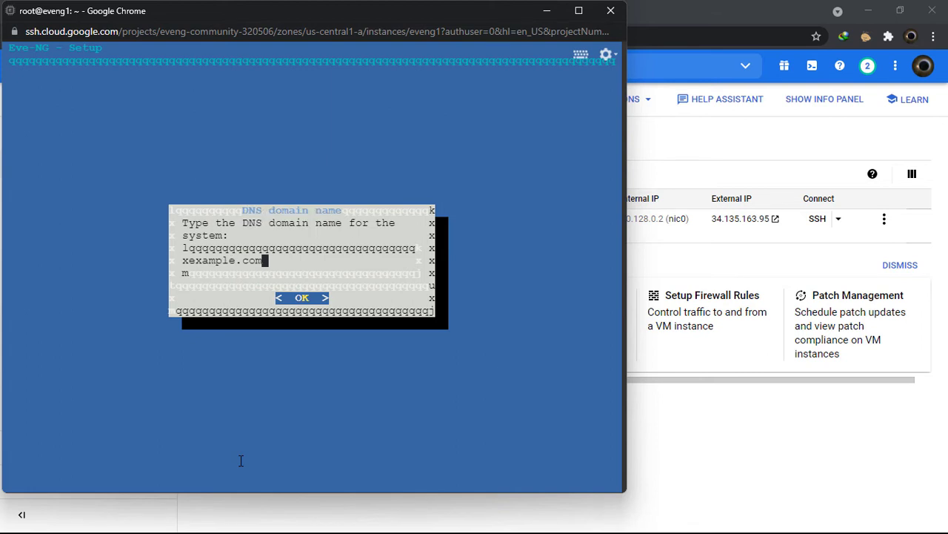
{"action": "key", "text": "Return"}
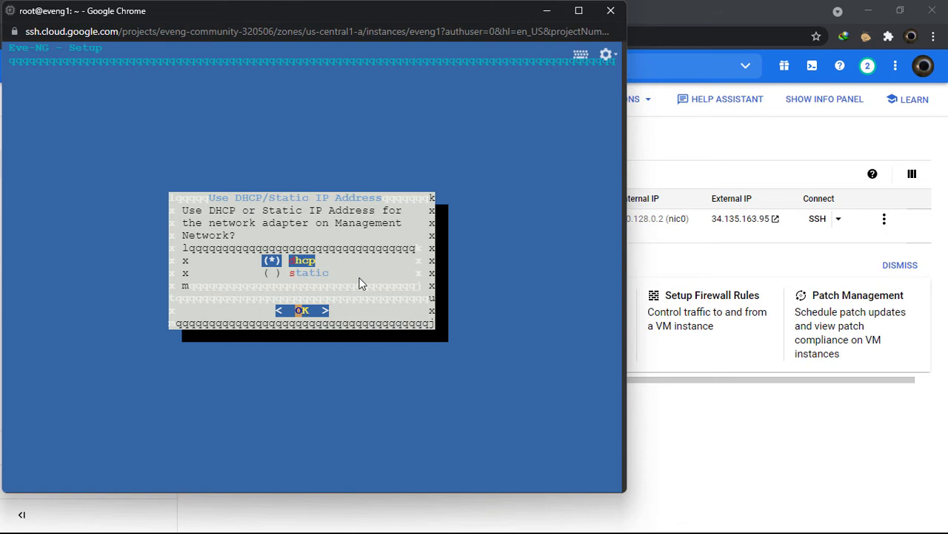
{"action": "key", "text": "Return"}
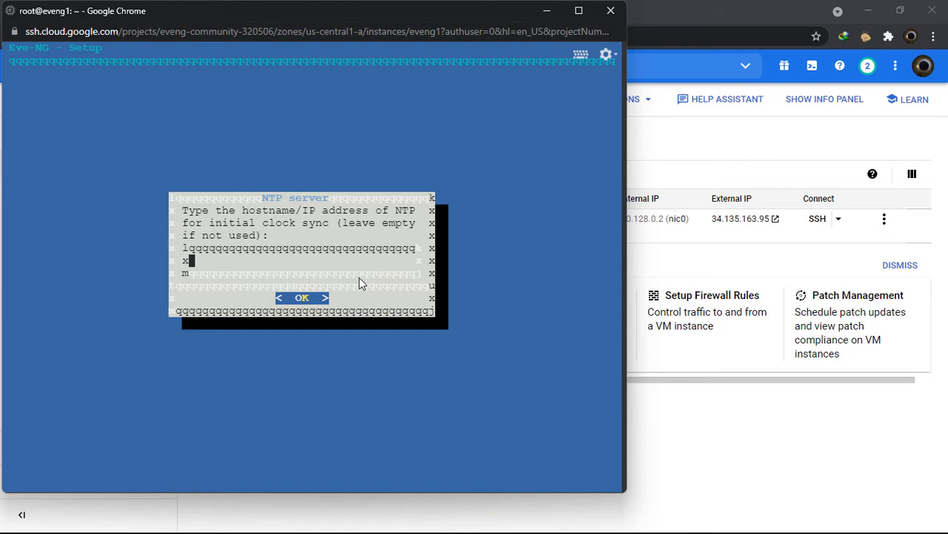
{"action": "key", "text": "Return"}
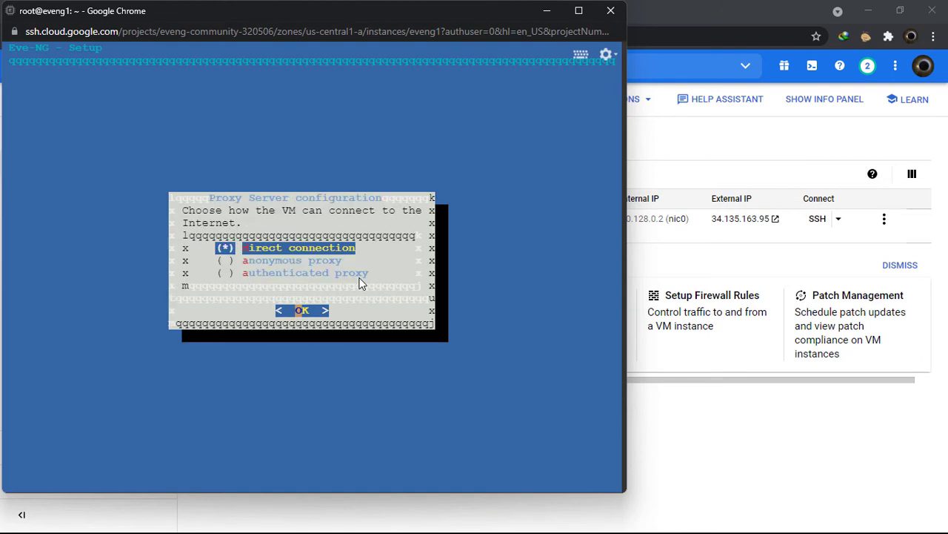
{"action": "key", "text": "Return"}
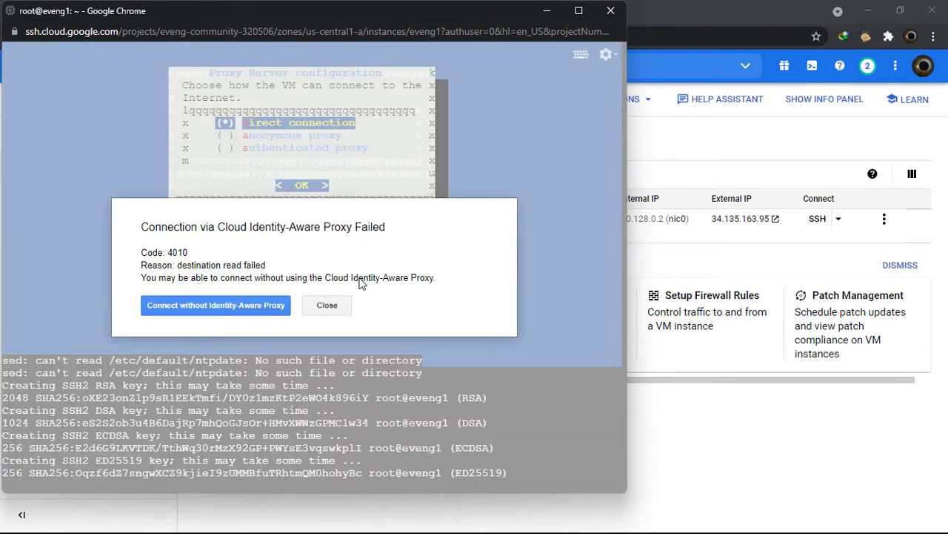
Reconnect to the rebooted eveng1, list the home directory with ls, and exit the SSH session
{"action": "key", "text": "Return"}
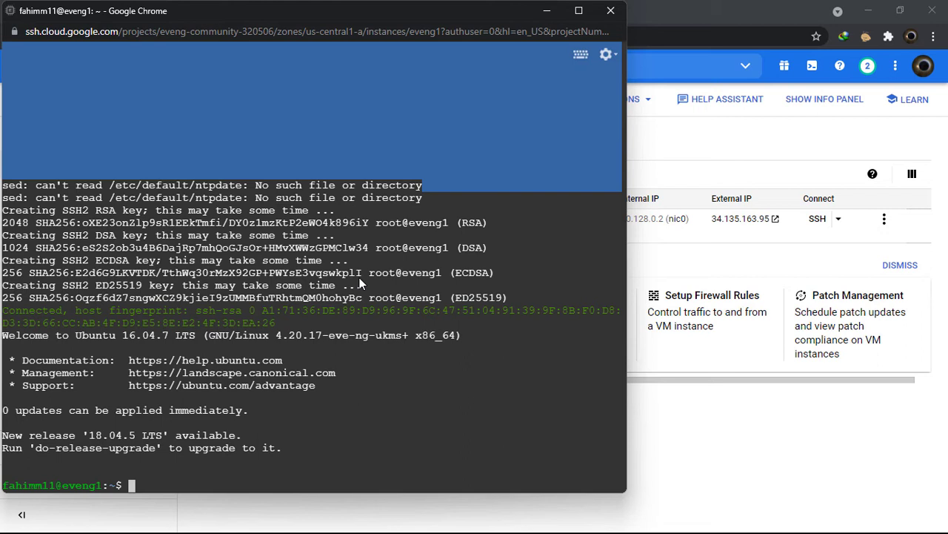
{"action": "key", "text": "Return"}
{"action": "key", "text": "Return"}
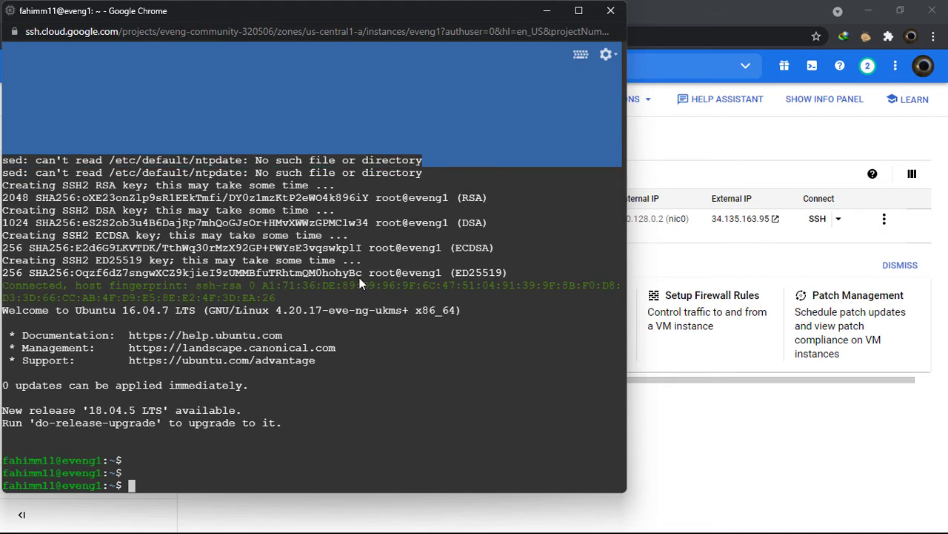
{"action": "type", "text": "ls"}
{"action": "key", "text": "Return"}
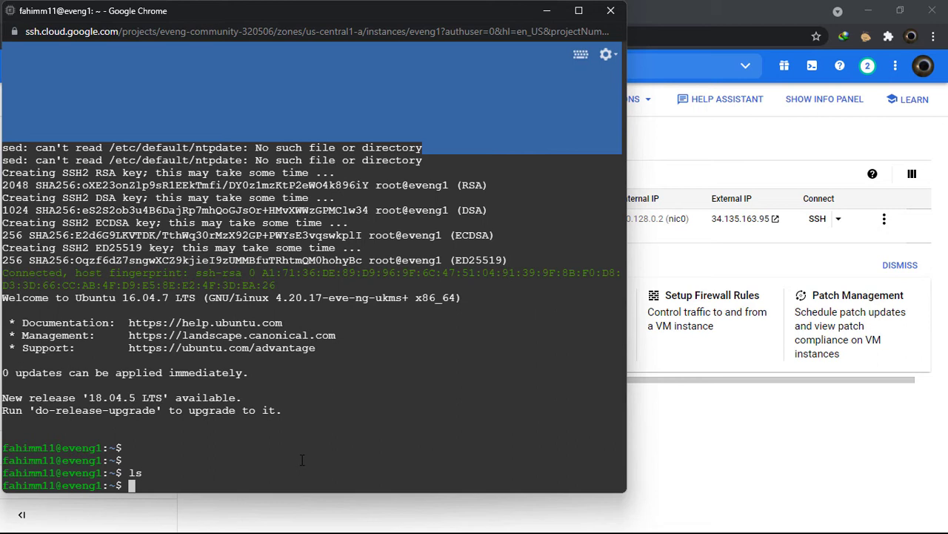
{"action": "type", "text": "exit"}
{"action": "key", "text": "Return"}
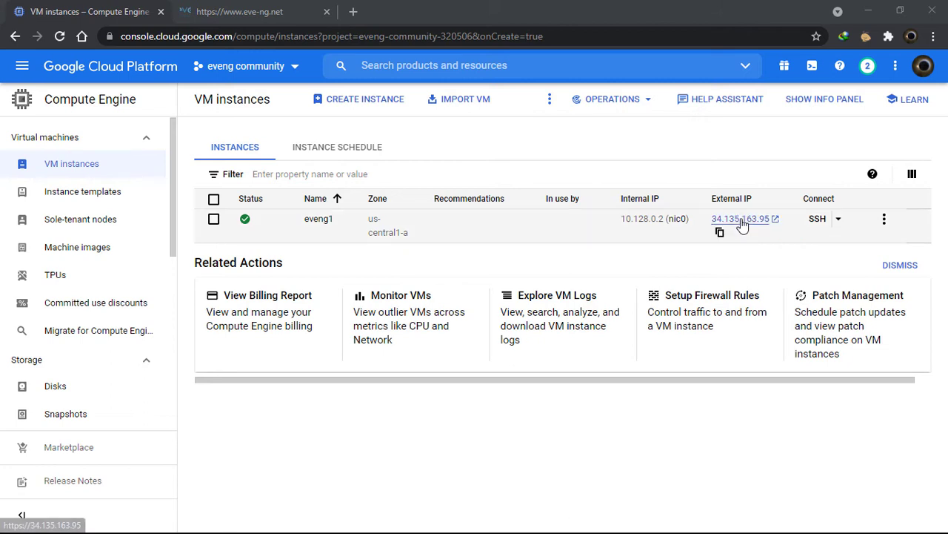
Open eveng1's external IP 34.135.163.95 in a new tab and reload until the EVE login page loads
{"action": "mouse_move", "coordinate": [743, 222]}
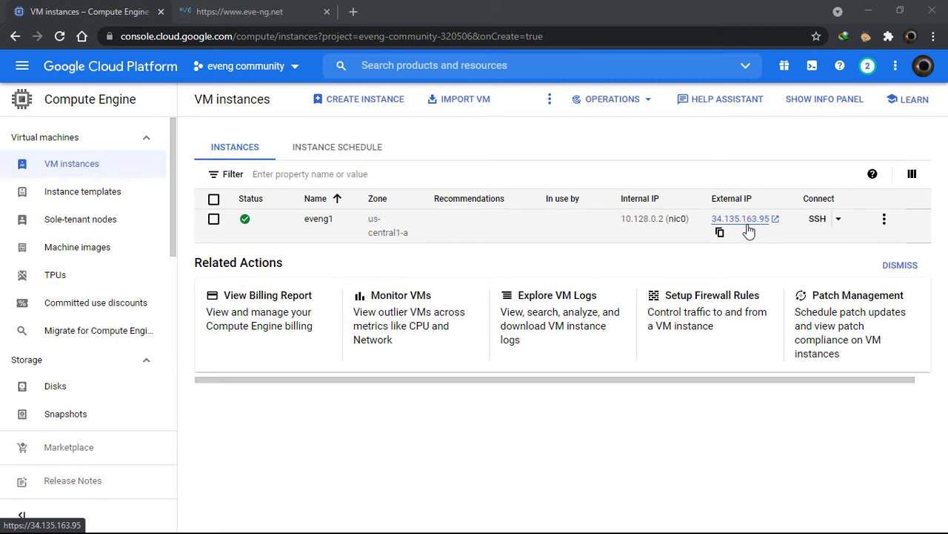
{"action": "left_click", "coordinate": [752, 226]}
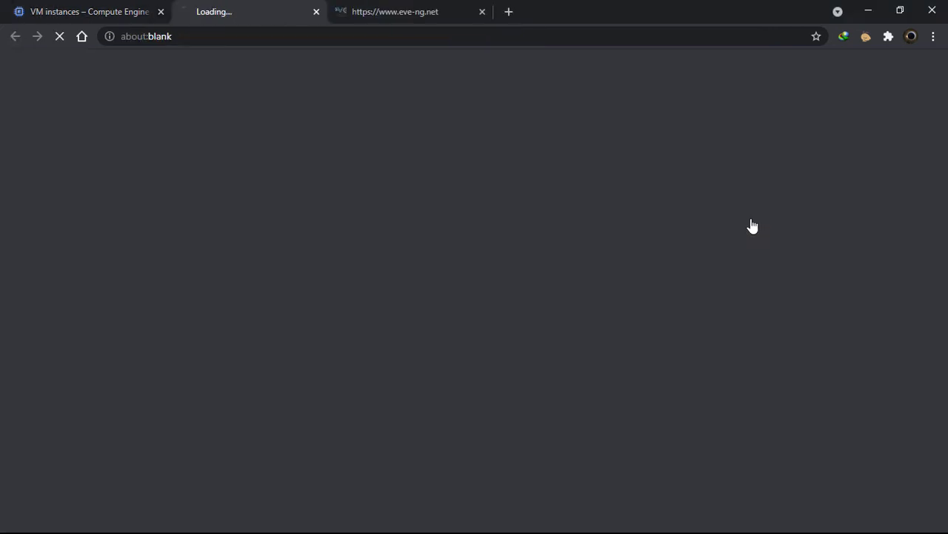
{"action": "left_click", "coordinate": [142, 13]}
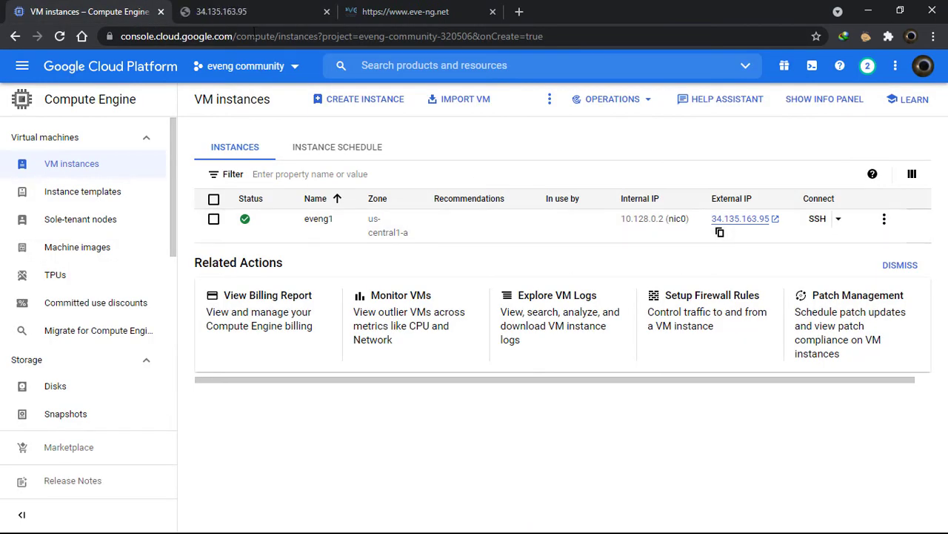
{"action": "left_click", "coordinate": [230, 11]}
{"action": "left_click", "coordinate": [178, 35]}
{"action": "left_click", "coordinate": [186, 62]}
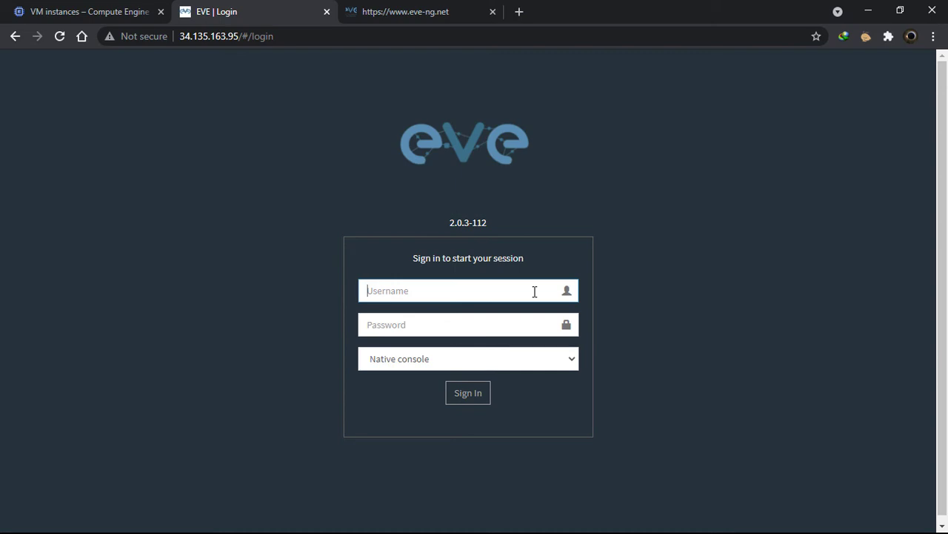
Sign in to EVE-NG as admin with the account password, declining to save it in the browser
{"action": "type", "text": "admin"}
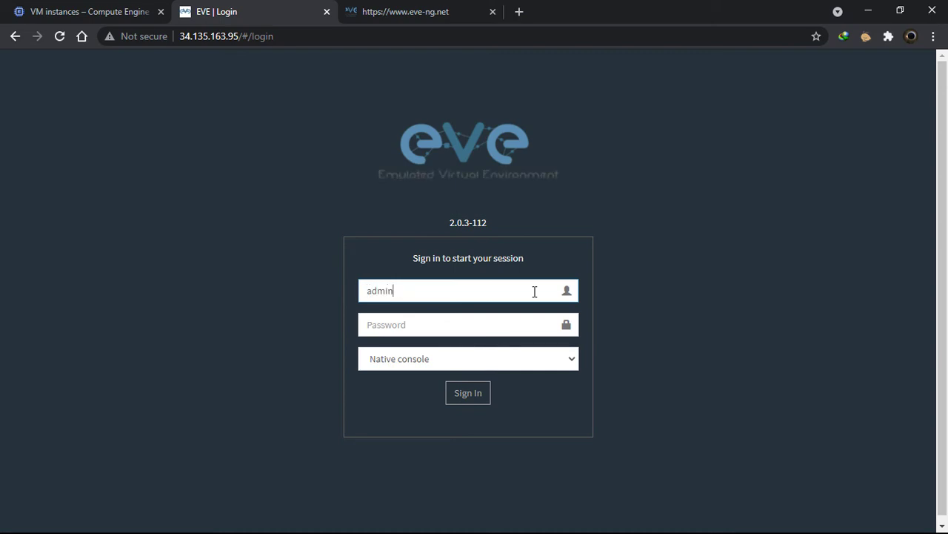
{"action": "key", "text": "Tab"}
{"action": "type", "text": "eve"}
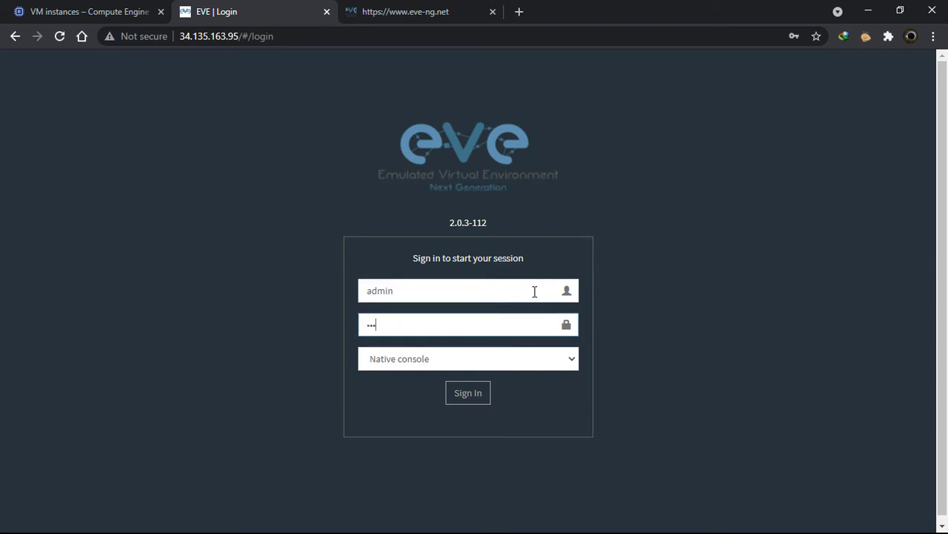
{"action": "key", "text": "Return"}
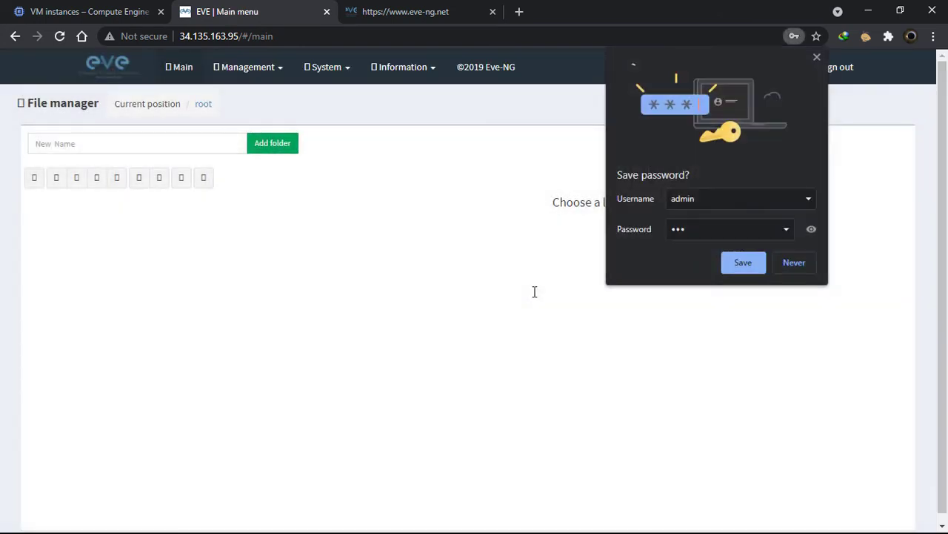
{"action": "left_click", "coordinate": [797, 262]}
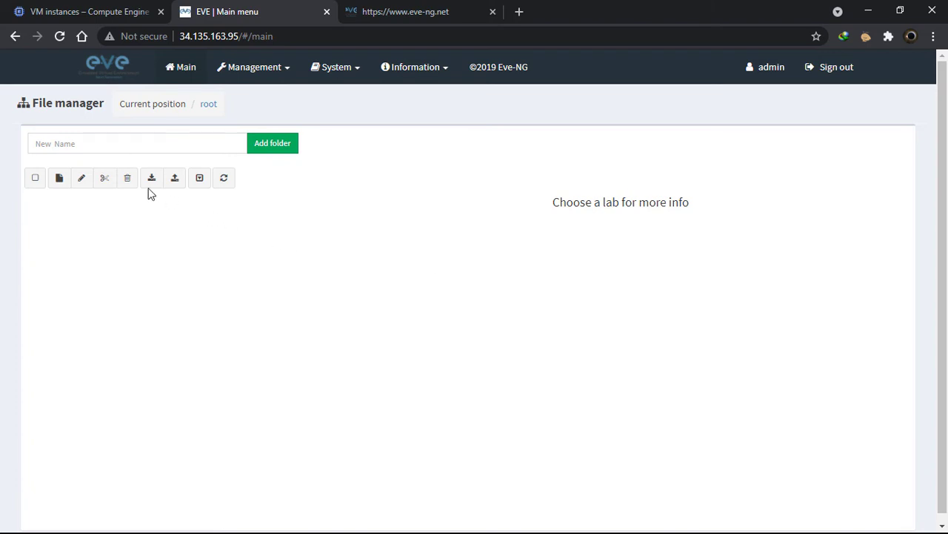
Create the CCNA and CCNP folders in the lab root
{"action": "left_click", "coordinate": [178, 141]}
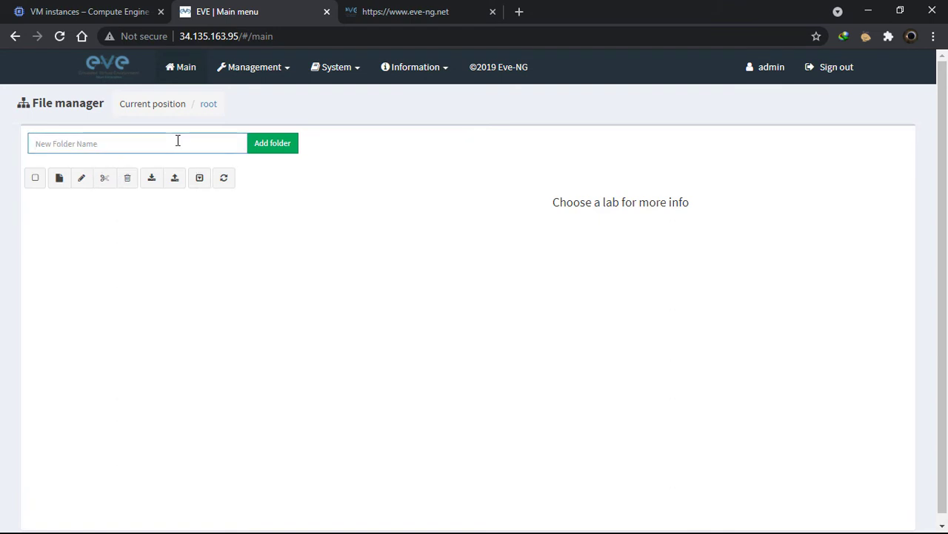
{"action": "type", "text": "CCNA"}
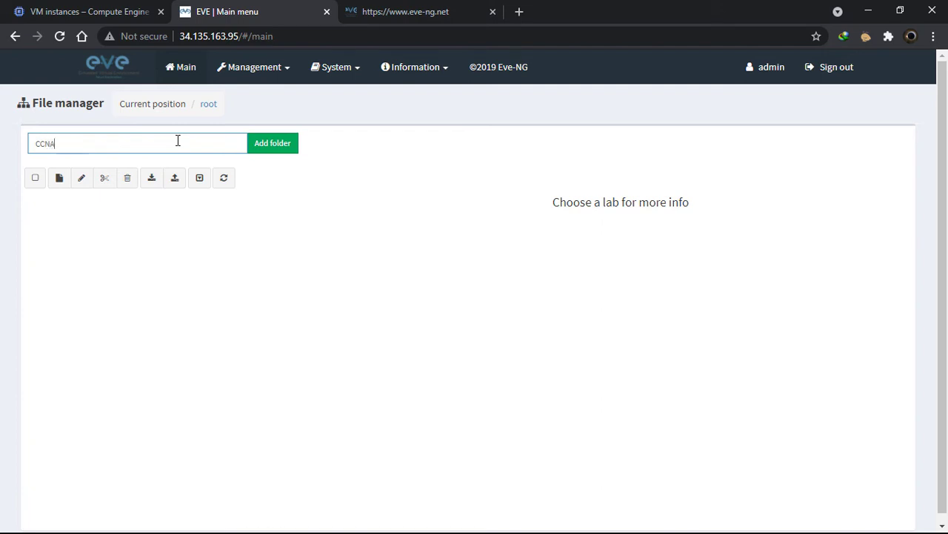
{"action": "left_click", "coordinate": [256, 150]}
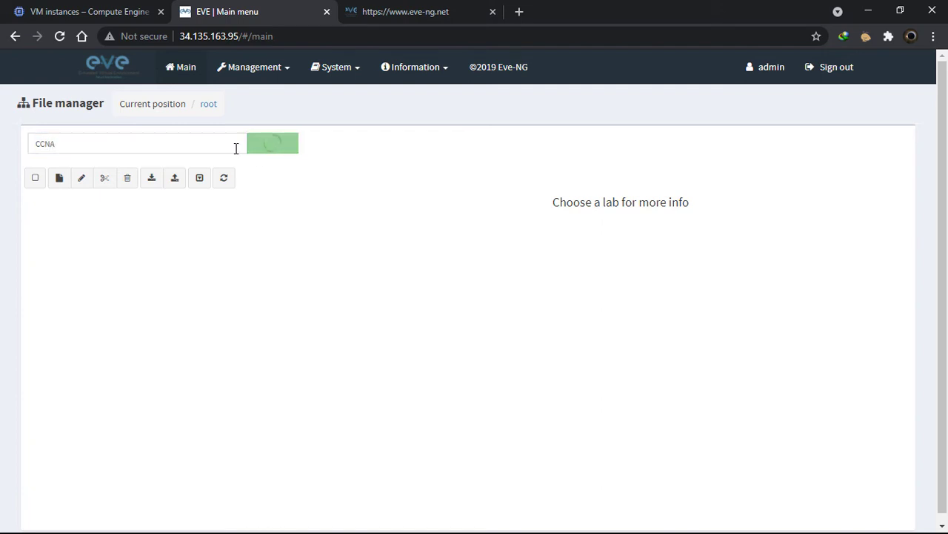
{"action": "left_click", "coordinate": [204, 144]}
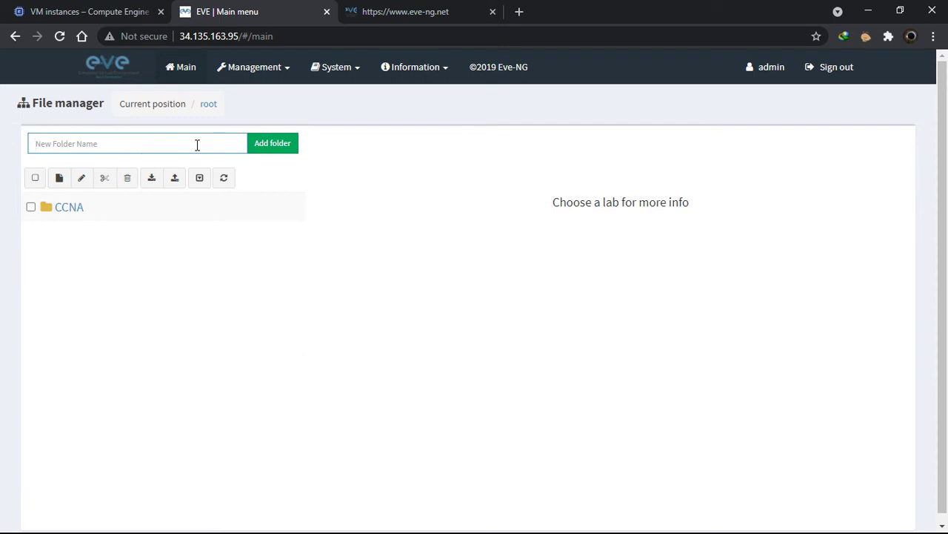
{"action": "type", "text": "CCNP"}
{"action": "left_click", "coordinate": [282, 146]}
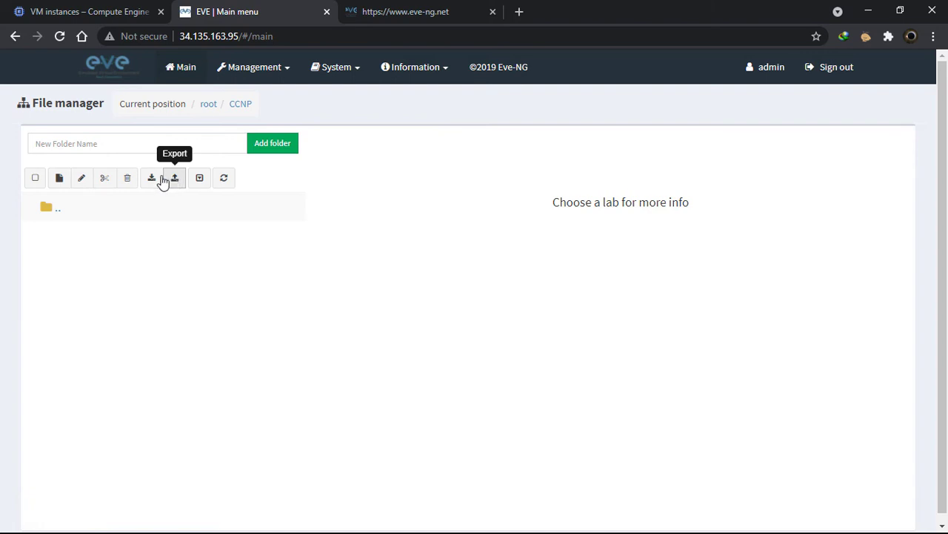
Add a lab named TEST LAB1 with description '2 PC LAB' in CCNP and save it
{"action": "left_click", "coordinate": [59, 178]}
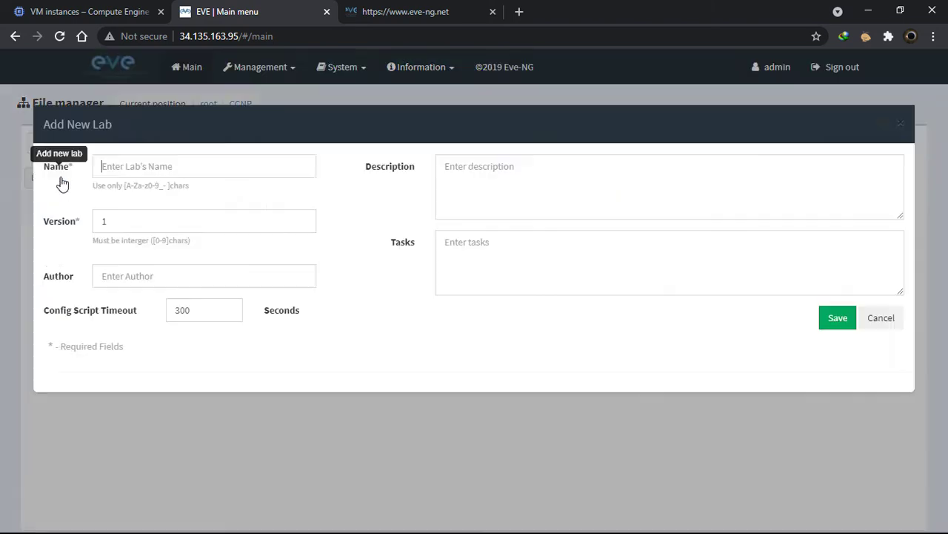
{"action": "left_click", "coordinate": [188, 166]}
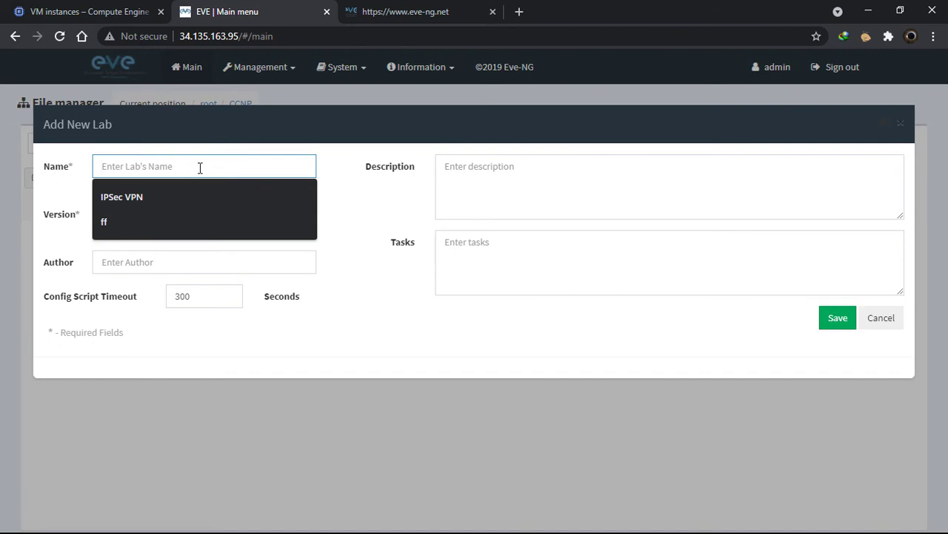
{"action": "type", "text": "TEST C"}
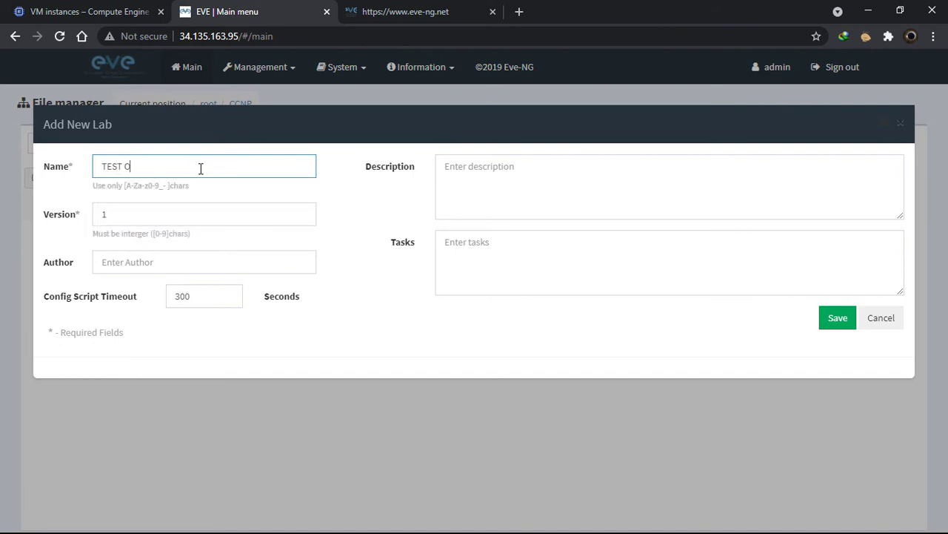
{"action": "key", "text": "BackSpace"}
{"action": "type", "text": "LAB1"}
{"action": "left_click", "coordinate": [144, 215]}
{"action": "left_click", "coordinate": [530, 175]}
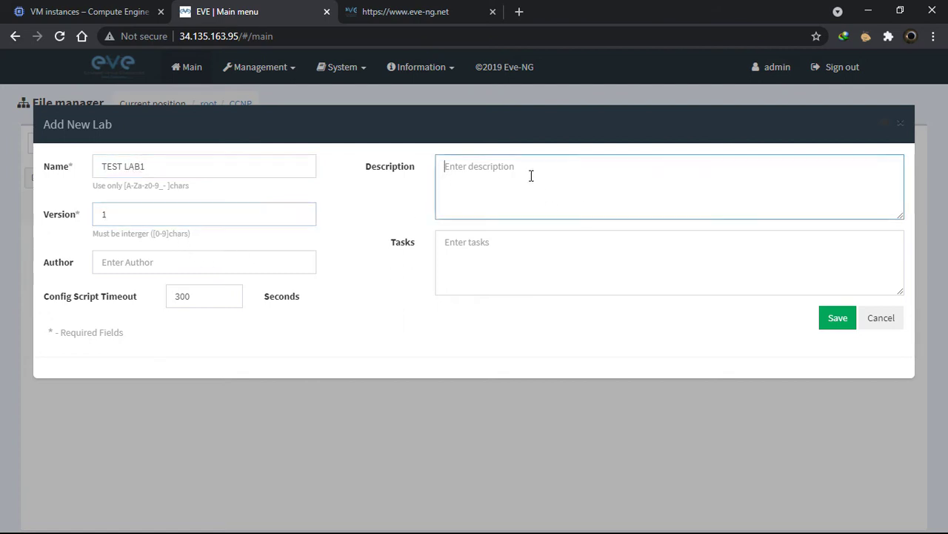
{"action": "type", "text": "2 PC"}
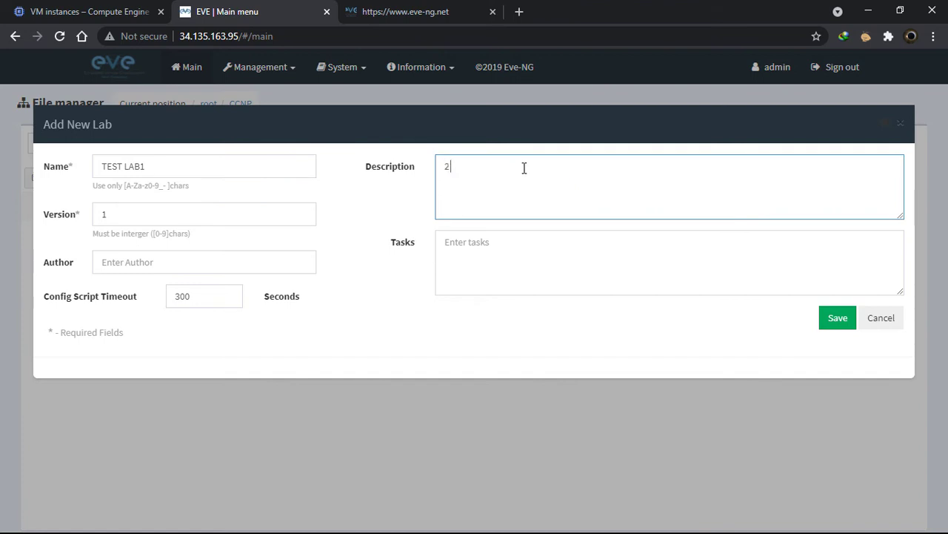
{"action": "type", "text": " LAB"}
{"action": "left_click", "coordinate": [835, 326]}
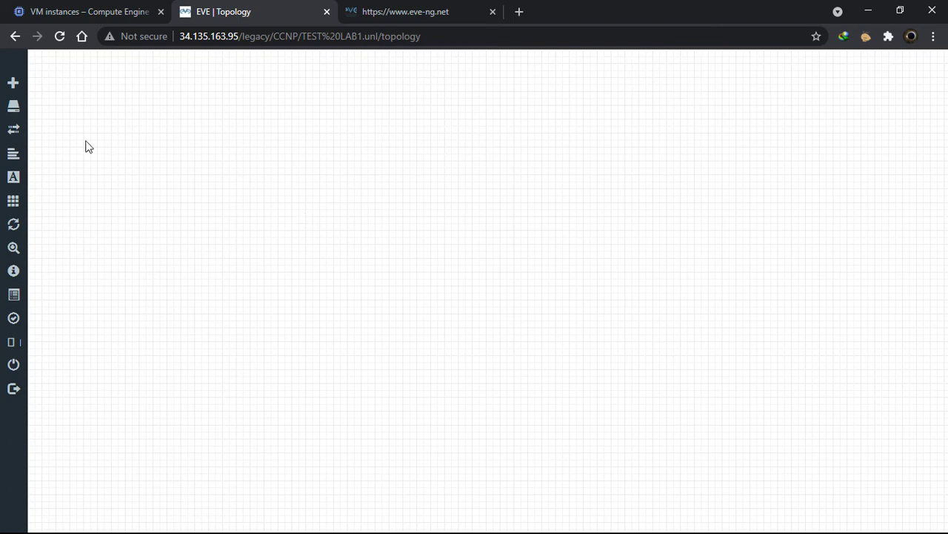
Add two Virtual PC (VPCS) nodes, move VPC1 left of VPC2, and drag a link between them
{"action": "mouse_move", "coordinate": [11, 94]}
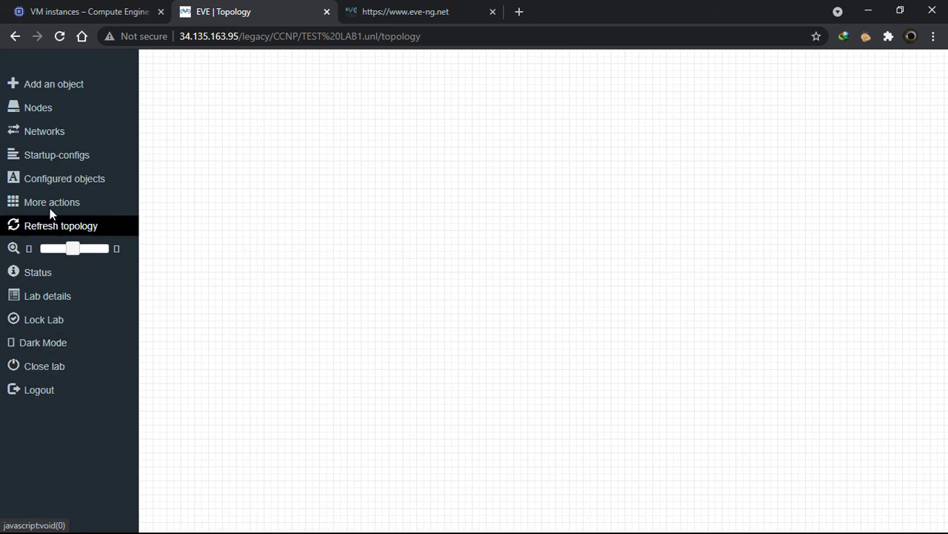
{"action": "right_click", "coordinate": [478, 170]}
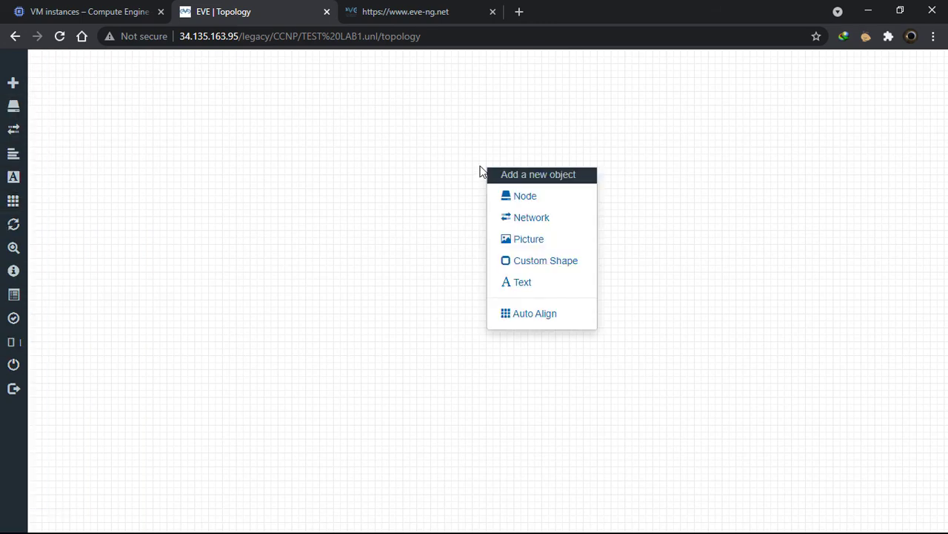
{"action": "left_click", "coordinate": [529, 200]}
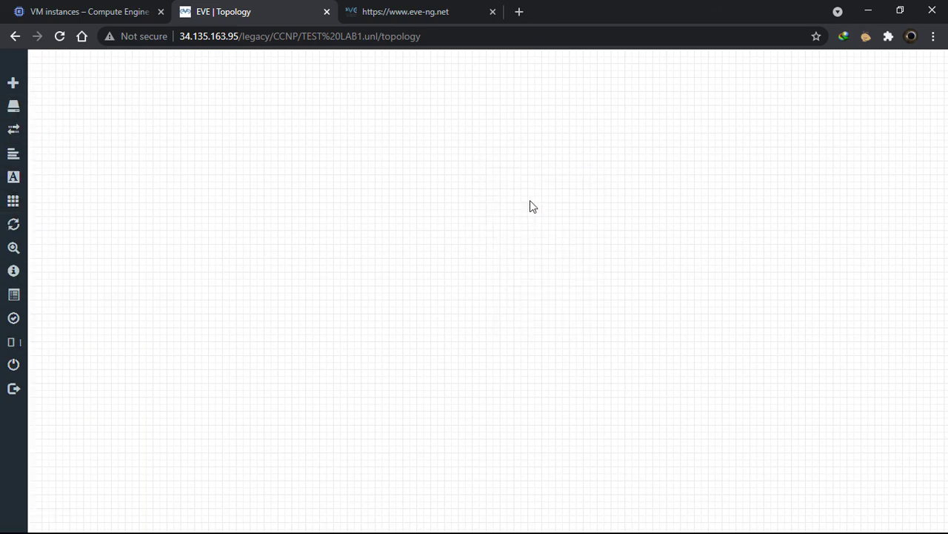
{"action": "scroll", "coordinate": [464, 325], "scroll_direction": "down", "scroll_amount": 3}
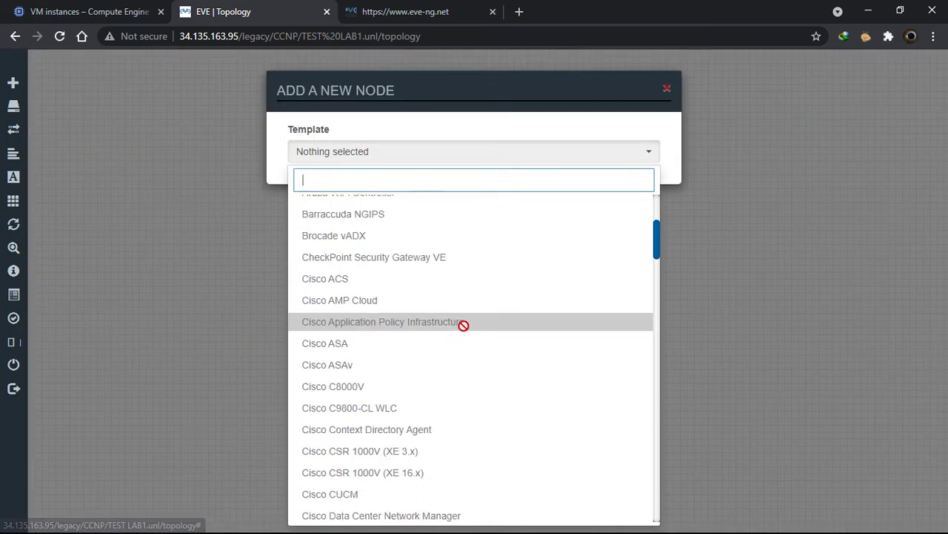
{"action": "scroll", "coordinate": [462, 324], "scroll_direction": "down", "scroll_amount": 4}
{"action": "scroll", "coordinate": [460, 322], "scroll_direction": "down", "scroll_amount": 5}
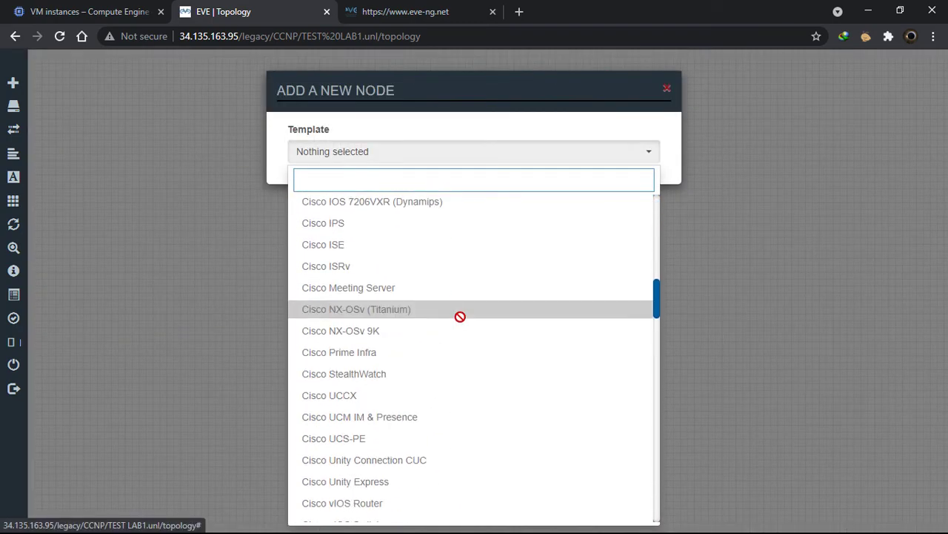
{"action": "scroll", "coordinate": [460, 321], "scroll_direction": "down", "scroll_amount": 5}
{"action": "scroll", "coordinate": [460, 321], "scroll_direction": "down", "scroll_amount": 6}
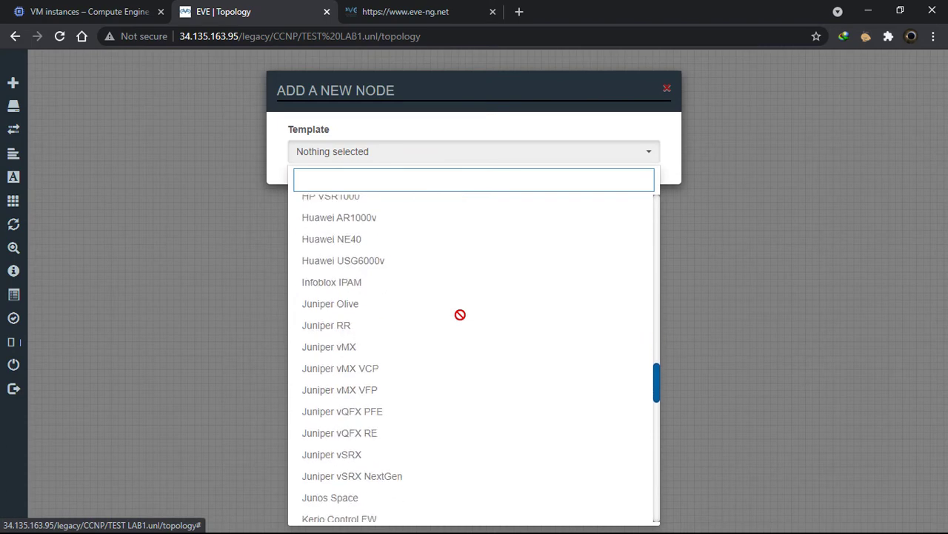
{"action": "scroll", "coordinate": [459, 317], "scroll_direction": "down", "scroll_amount": 12}
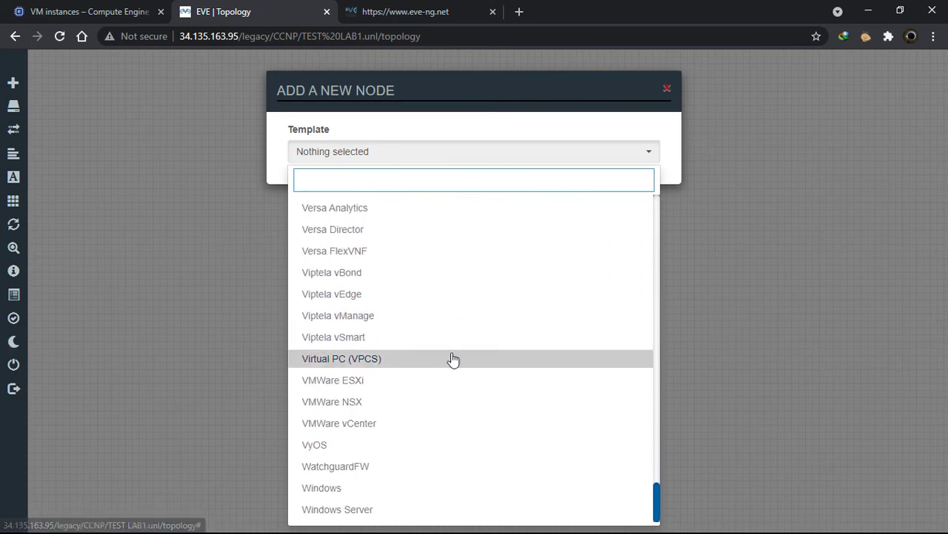
{"action": "scroll", "coordinate": [460, 349], "scroll_direction": "up", "scroll_amount": 5}
{"action": "scroll", "coordinate": [459, 337], "scroll_direction": "down", "scroll_amount": 5}
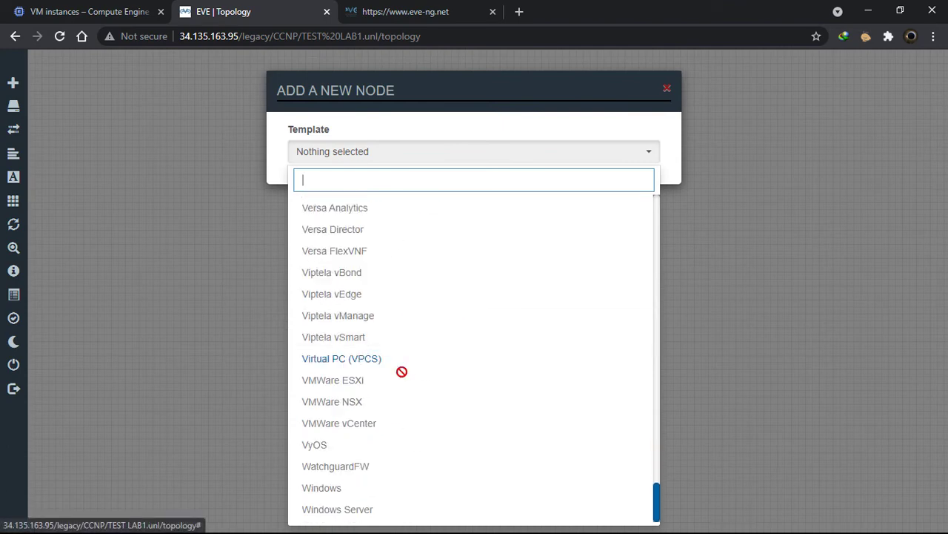
{"action": "left_click", "coordinate": [398, 363]}
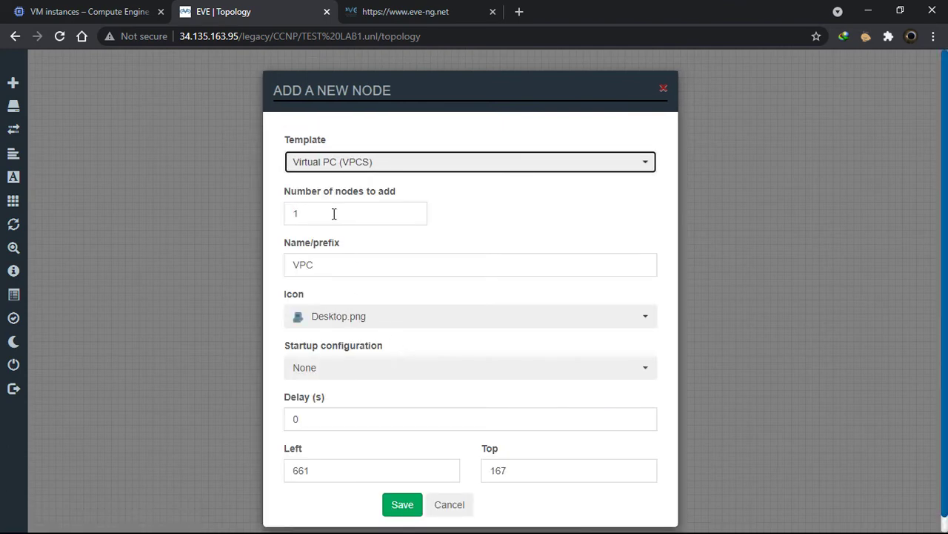
{"action": "left_click", "coordinate": [347, 216]}
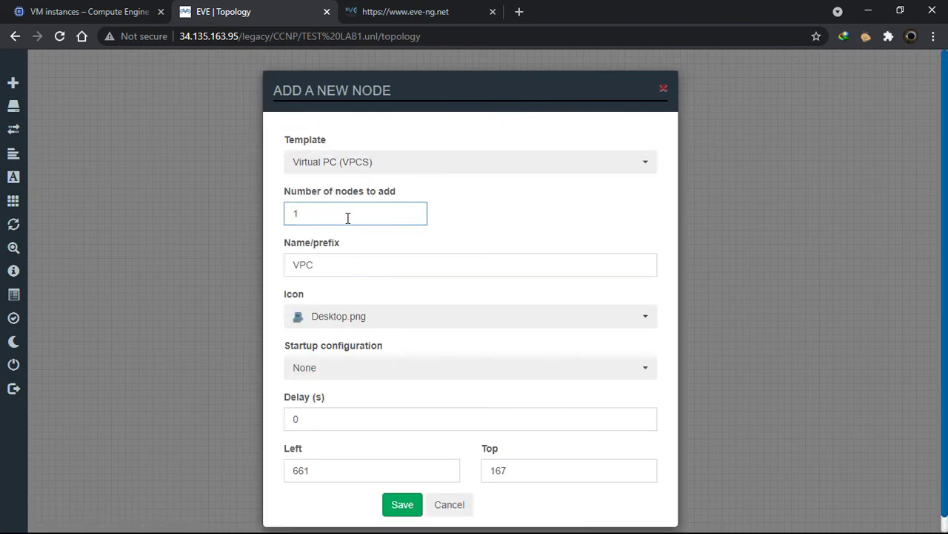
{"action": "type", "text": "2"}
{"action": "left_click", "coordinate": [396, 504]}
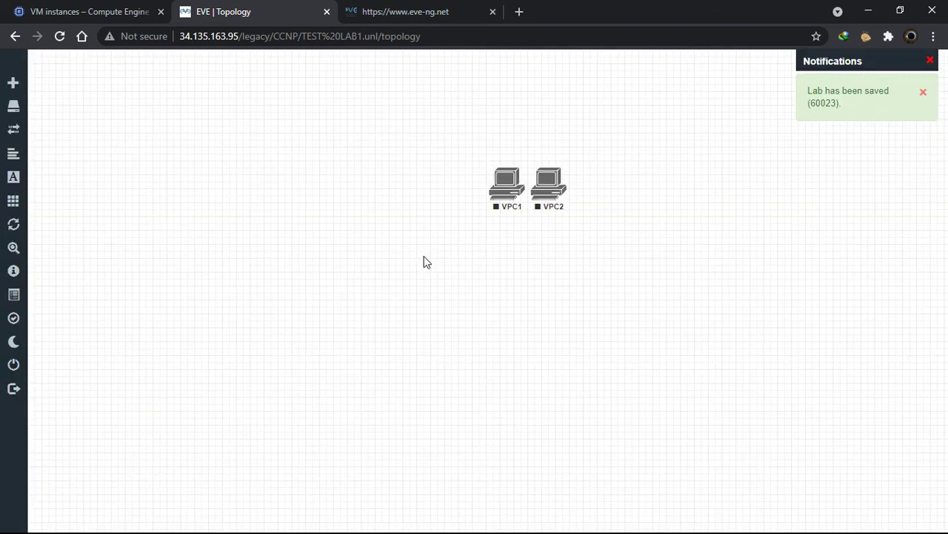
{"action": "left_click_drag", "start_coordinate": [508, 191], "coordinate": [307, 191]}
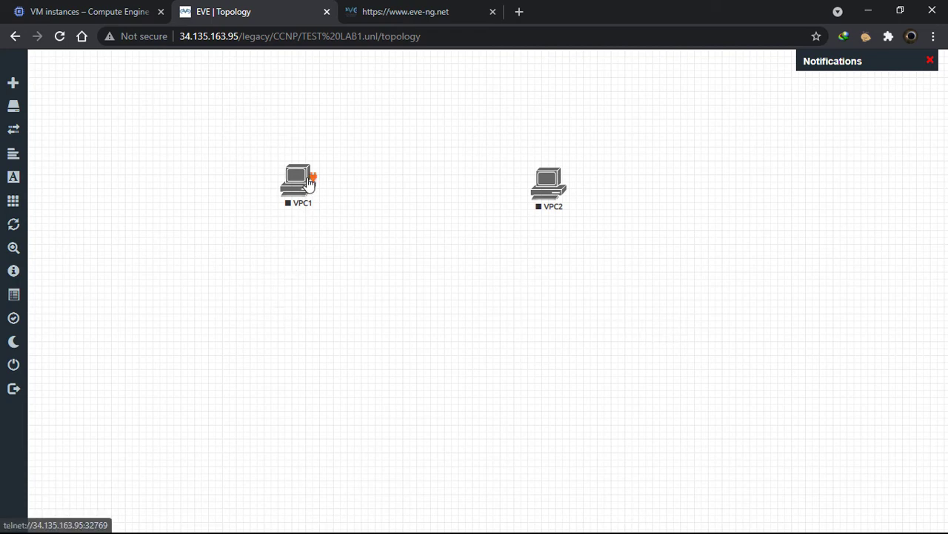
{"action": "left_click_drag", "start_coordinate": [310, 183], "coordinate": [544, 190]}
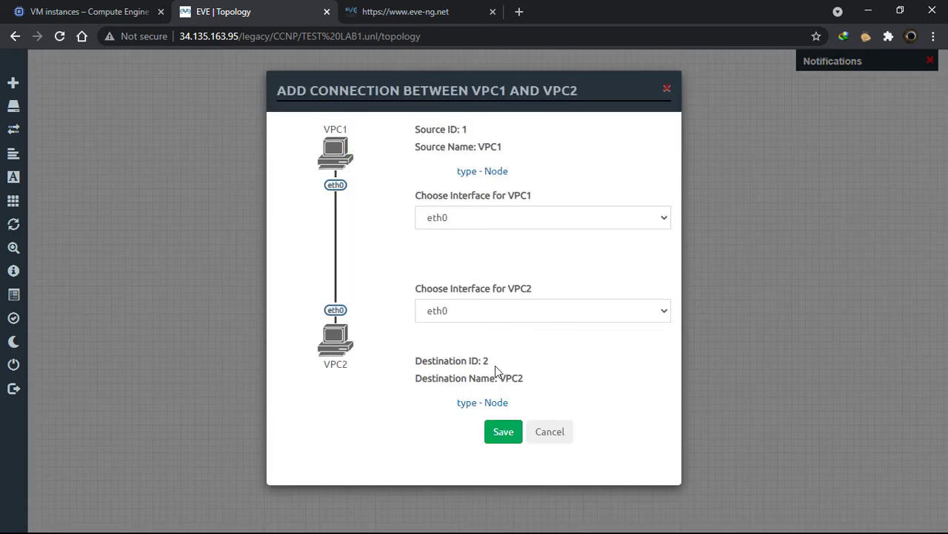
Save the eth0-to-eth0 link between VPC1 and VPC2, then start both nodes
{"action": "left_click", "coordinate": [510, 434]}
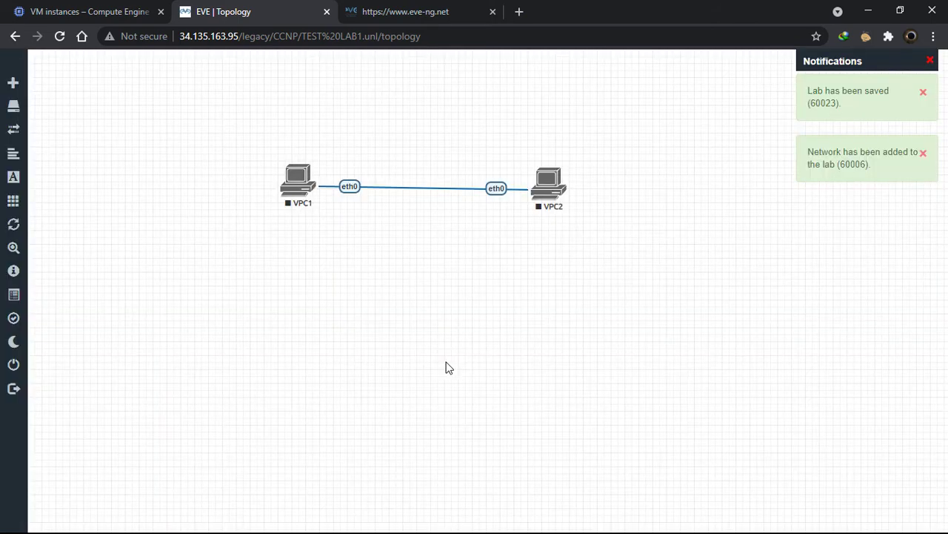
{"action": "left_click_drag", "start_coordinate": [646, 156], "coordinate": [281, 249]}
{"action": "right_click", "coordinate": [284, 189]}
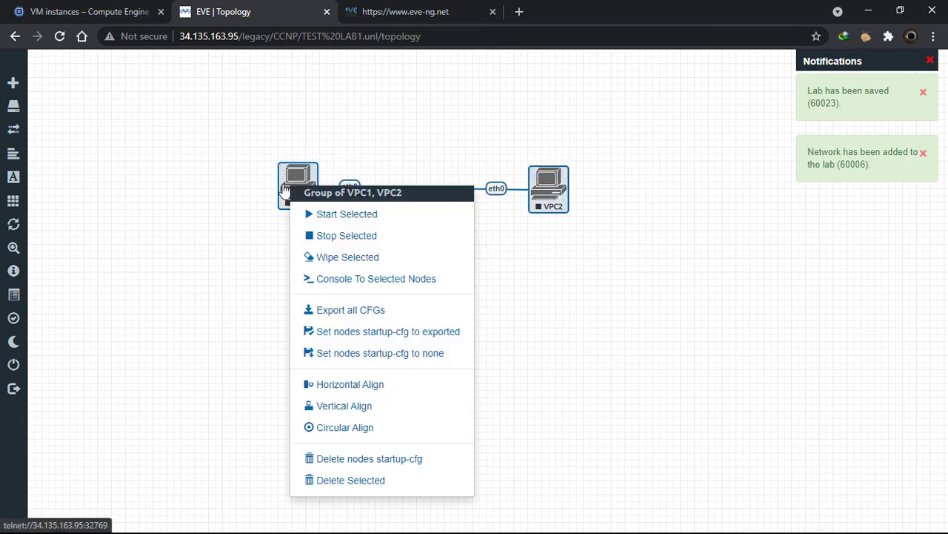
{"action": "left_click", "coordinate": [346, 216]}
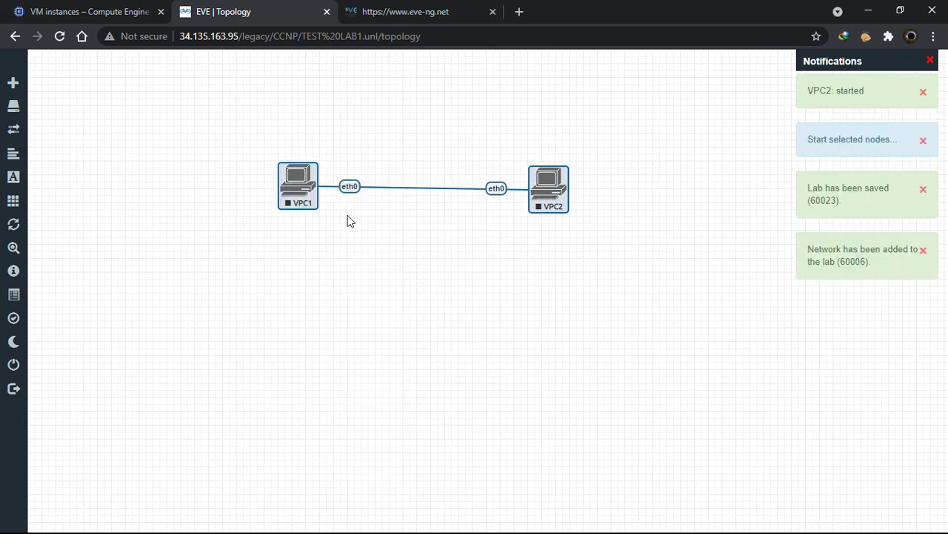
{"action": "left_click", "coordinate": [444, 301]}
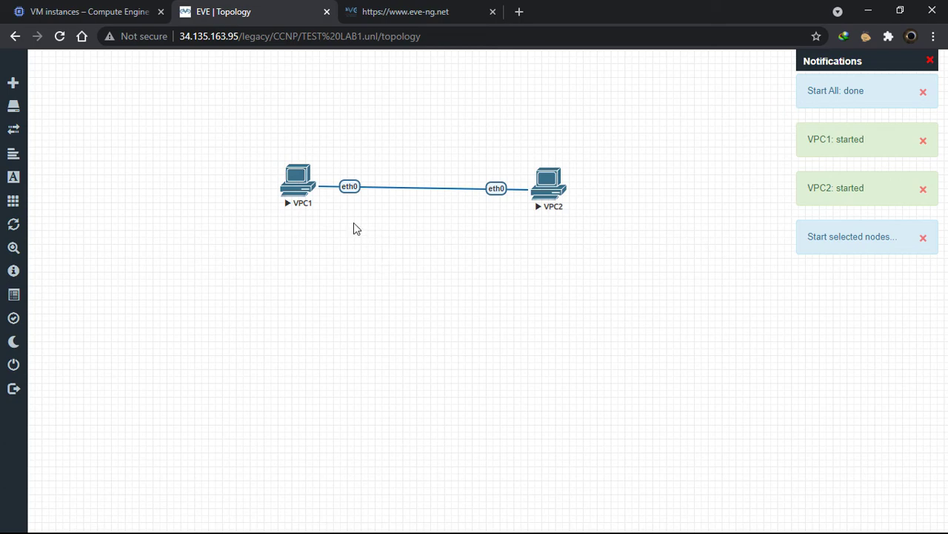
Open a SecureCRT console session to VPC1 and reposition its window
{"action": "left_click", "coordinate": [298, 180]}
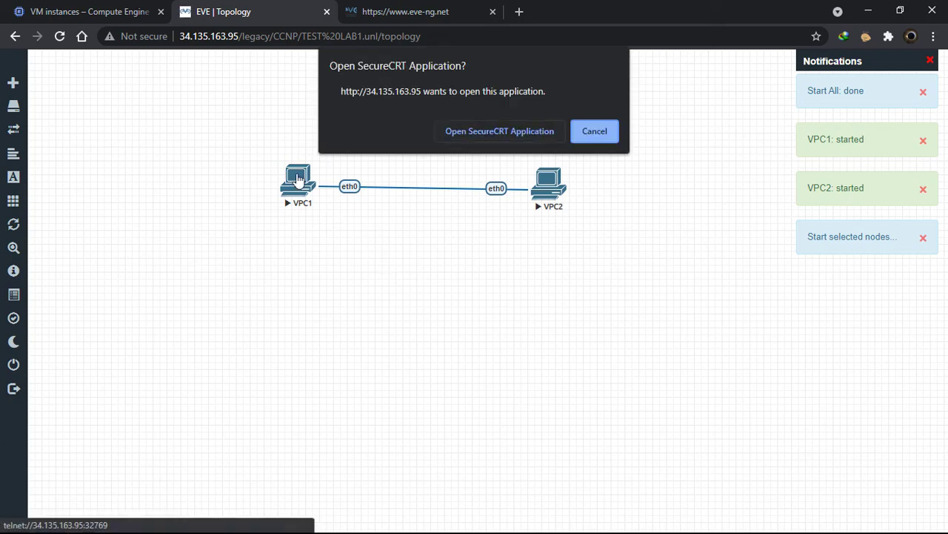
{"action": "left_click", "coordinate": [527, 134]}
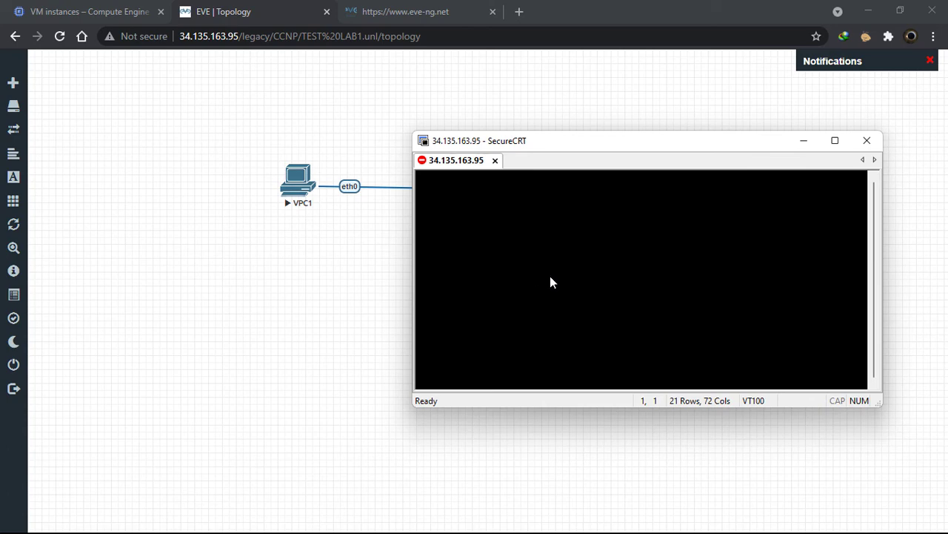
{"action": "left_click_drag", "start_coordinate": [756, 152], "coordinate": [780, 126]}
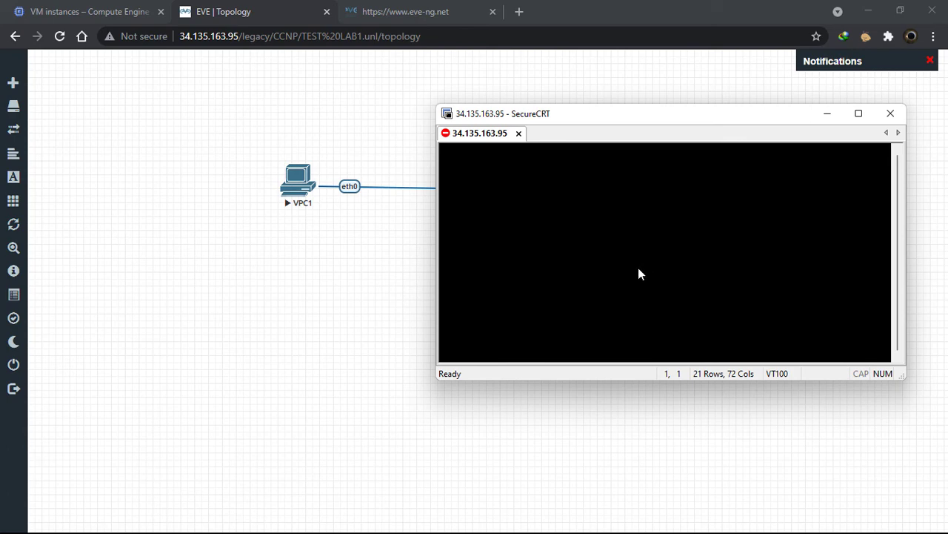
Select VPC1 and VPC2 and stop both nodes
{"action": "left_click_drag", "start_coordinate": [618, 87], "coordinate": [244, 279]}
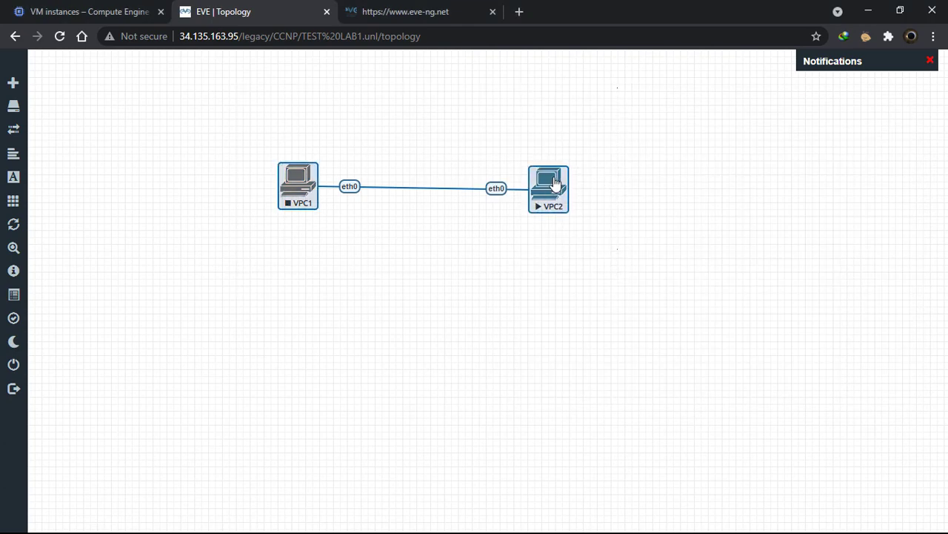
{"action": "right_click", "coordinate": [559, 180]}
{"action": "left_click", "coordinate": [633, 231]}
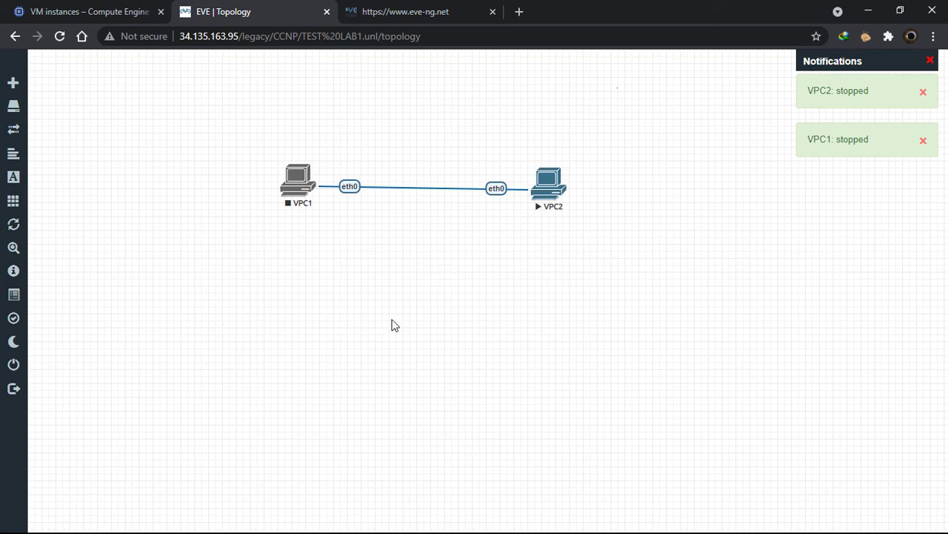
Close the running lab and select TEST LAB1.unl in the CCNP folder of the file manager
{"action": "mouse_move", "coordinate": [27, 370]}
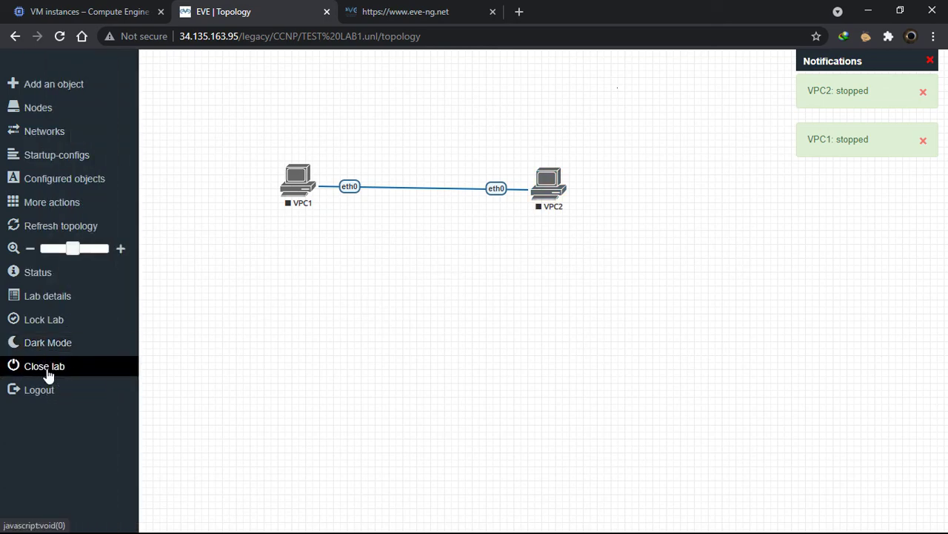
{"action": "left_click", "coordinate": [48, 372]}
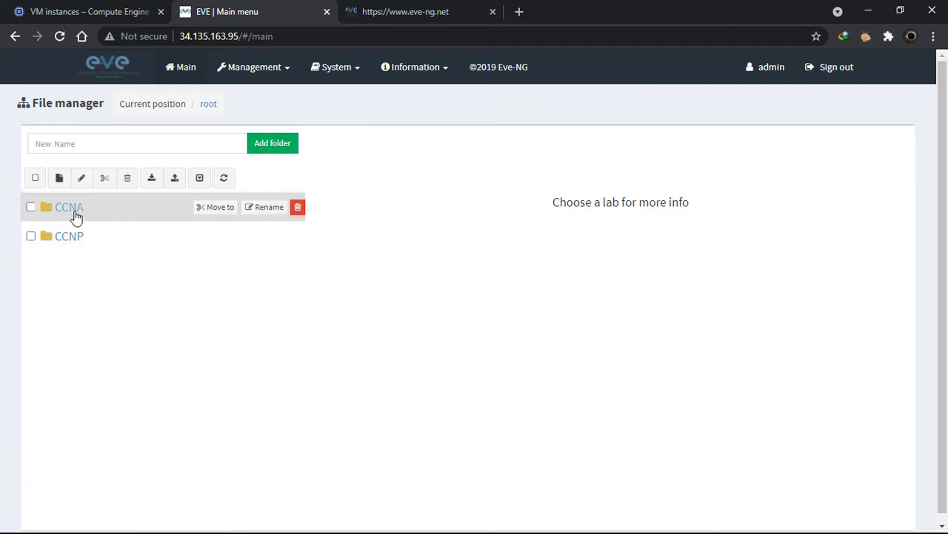
{"action": "left_click", "coordinate": [75, 236]}
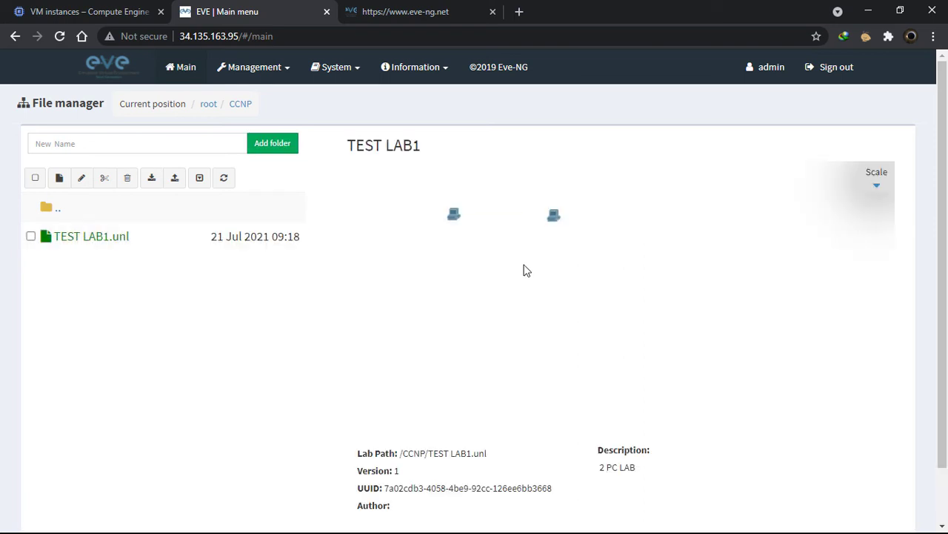
{"action": "scroll", "coordinate": [472, 368], "scroll_direction": "down", "scroll_amount": 1}
{"action": "scroll", "coordinate": [472, 368], "scroll_direction": "down", "scroll_amount": 1}
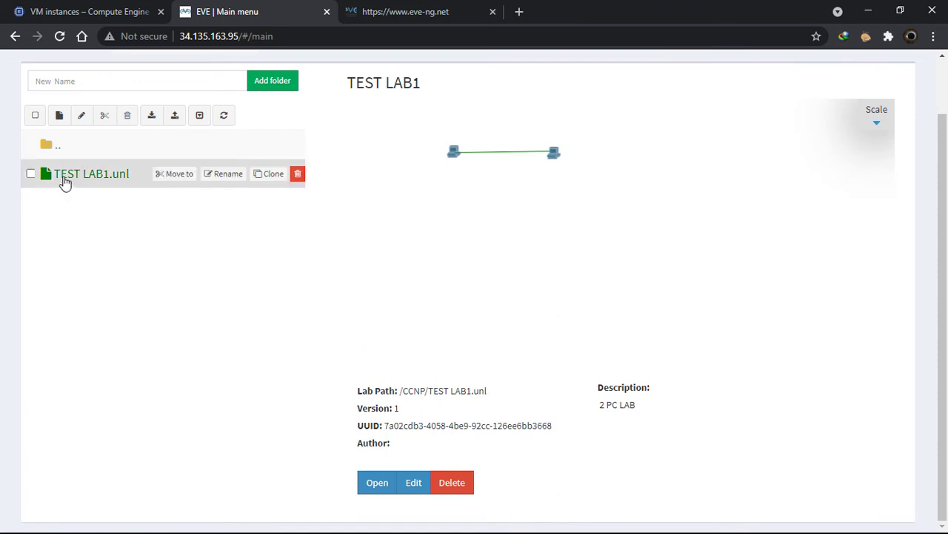
{"action": "left_click", "coordinate": [376, 483]}
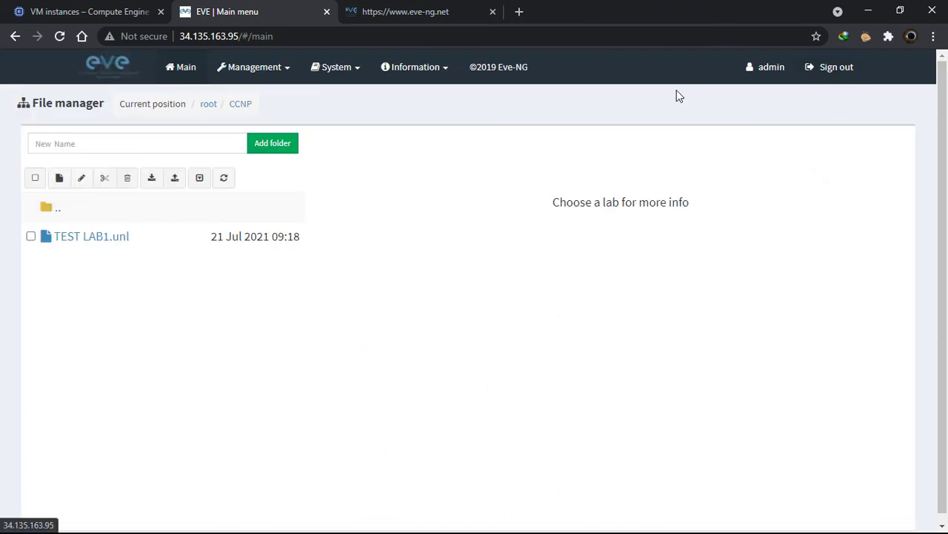
{"action": "left_click", "coordinate": [358, 70]}
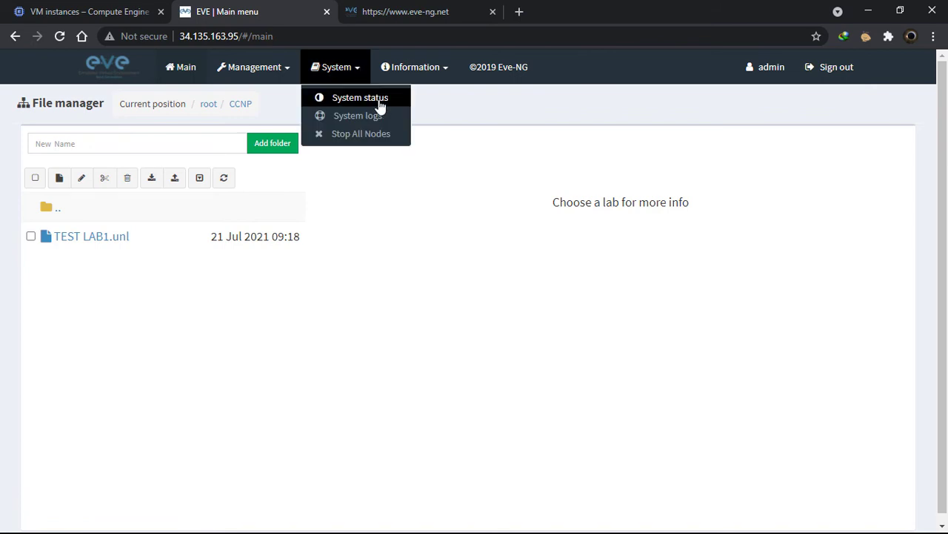
Look over the System status gauges, then sign out of the EVE-NG web UI
{"action": "left_click", "coordinate": [382, 100]}
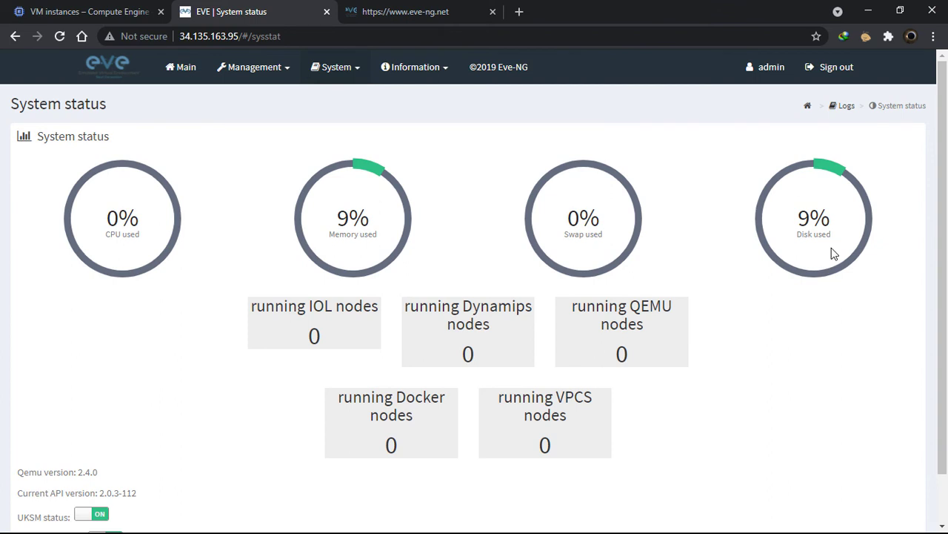
{"action": "scroll", "coordinate": [816, 443], "scroll_direction": "down", "scroll_amount": 2}
{"action": "scroll", "coordinate": [816, 443], "scroll_direction": "up", "scroll_amount": 2}
{"action": "left_click", "coordinate": [828, 70]}
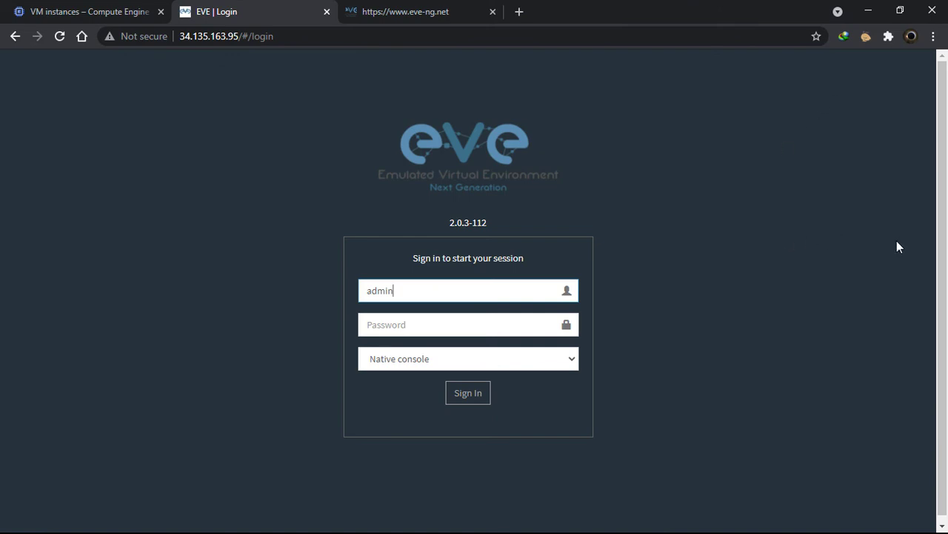
Close the EVE | Login tab, skim the eve-ng.net site, and return to the VM instances tab
{"action": "left_click", "coordinate": [415, 11]}
{"action": "left_click", "coordinate": [311, 12]}
{"action": "left_click", "coordinate": [326, 11]}
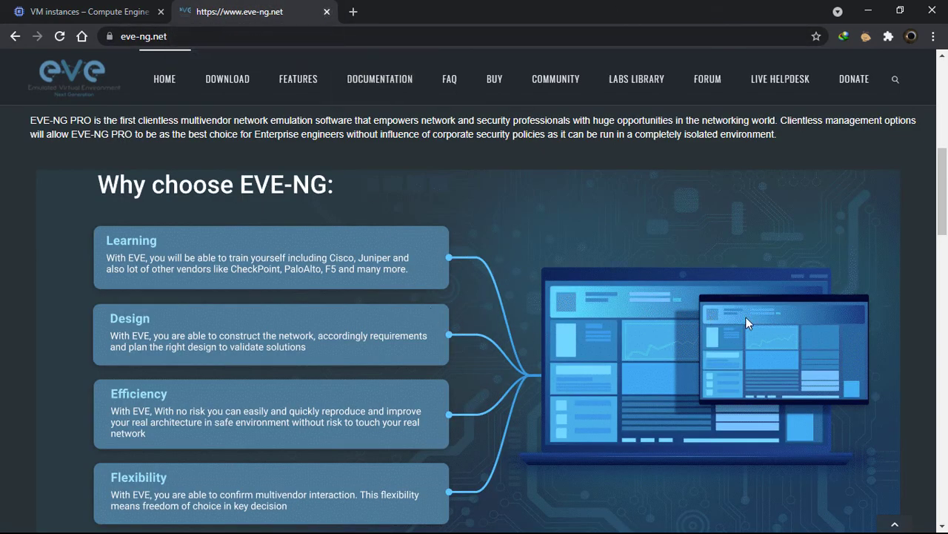
{"action": "scroll", "coordinate": [947, 289], "scroll_direction": "down", "scroll_amount": 1}
{"action": "scroll", "coordinate": [947, 291], "scroll_direction": "up", "scroll_amount": 2}
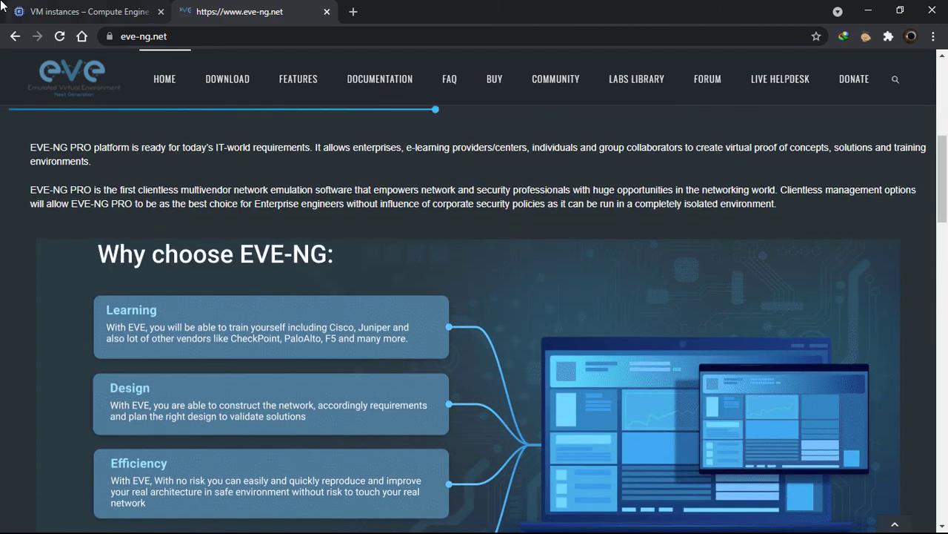
{"action": "left_click", "coordinate": [80, 6]}
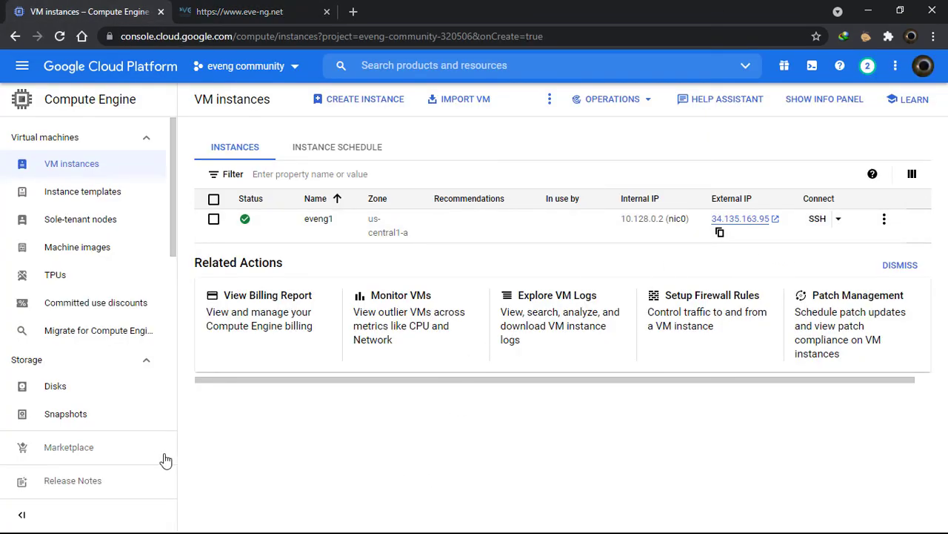
Open eveng1's external IP and reload it over http instead of https to reach the EVE login page
{"action": "scroll", "coordinate": [89, 407], "scroll_direction": "down", "scroll_amount": 6}
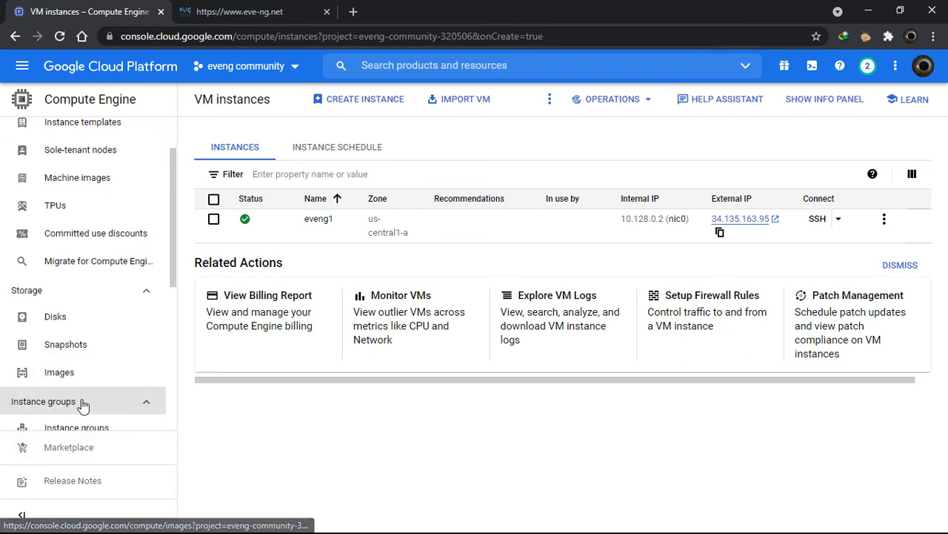
{"action": "scroll", "coordinate": [93, 398], "scroll_direction": "up", "scroll_amount": 5}
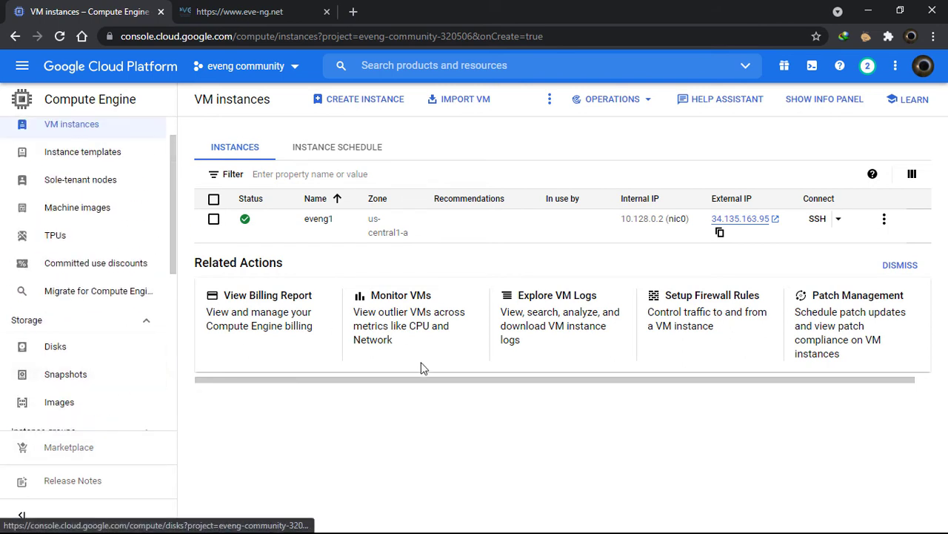
{"action": "left_click", "coordinate": [759, 226]}
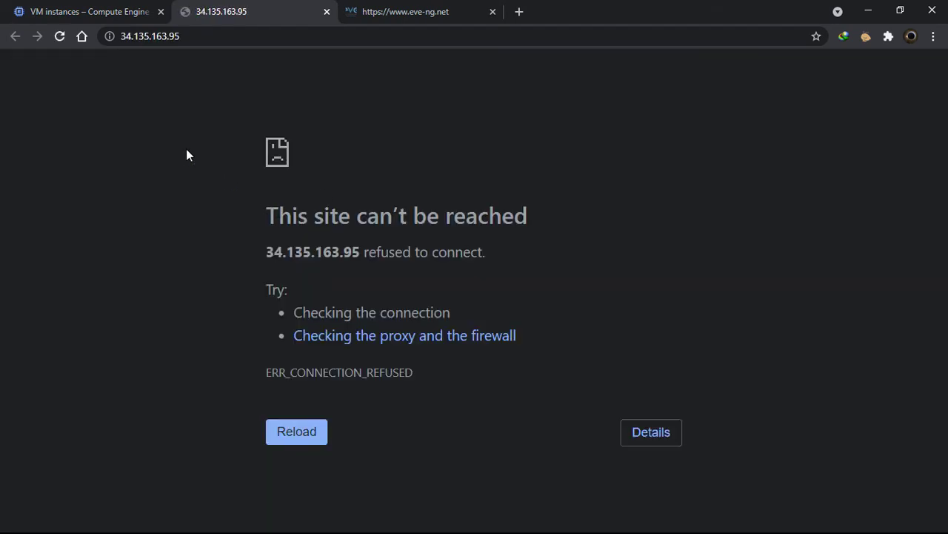
{"action": "left_click", "coordinate": [160, 37]}
{"action": "type", "text": "https://34.135.163.95"}
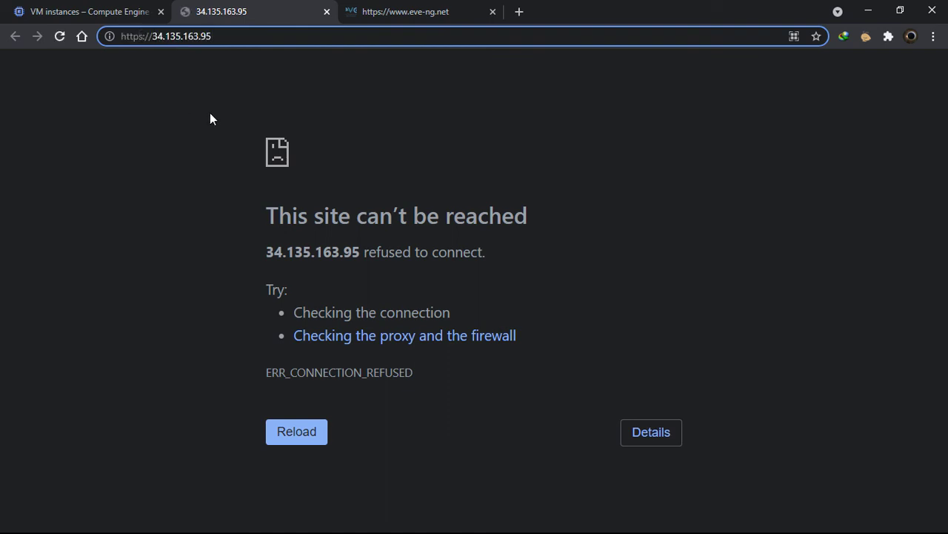
{"action": "key", "text": "Left"}
{"action": "key", "text": "Left"}
{"action": "key", "text": "Left"}
{"action": "key", "text": "Left"}
{"action": "key", "text": "Left"}
{"action": "key", "text": "Left"}
{"action": "key", "text": "Left"}
{"action": "key", "text": "Left"}
{"action": "key", "text": "Left"}
{"action": "key", "text": "Left"}
{"action": "key", "text": "Left"}
{"action": "key", "text": "Left"}
{"action": "key", "text": "Left"}
{"action": "key", "text": "Left"}
{"action": "key", "text": "Left"}
{"action": "key", "text": "Left"}
{"action": "key", "text": "BackSpace"}
{"action": "key", "text": "Return"}
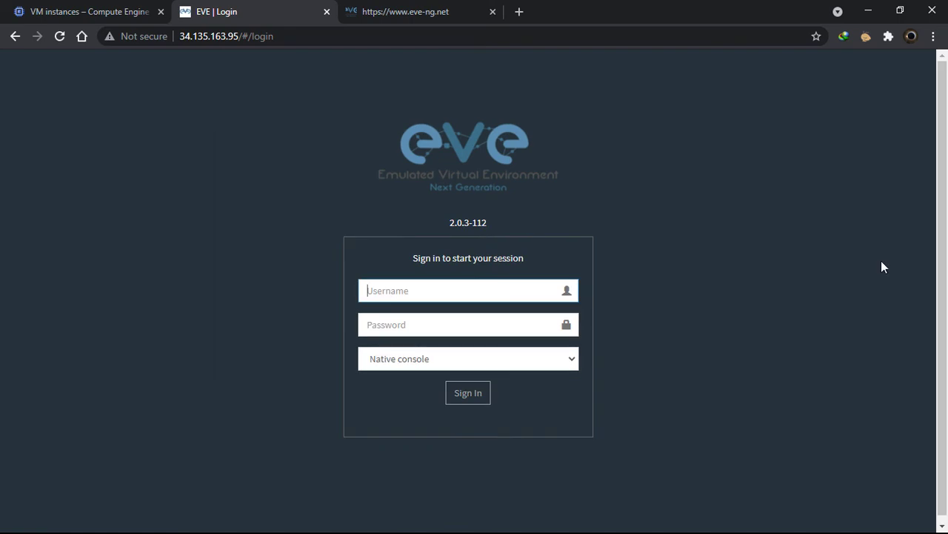
Compare the EVE login page with the VM instances tab, ending back on VM instances
{"action": "left_click", "coordinate": [114, 9]}
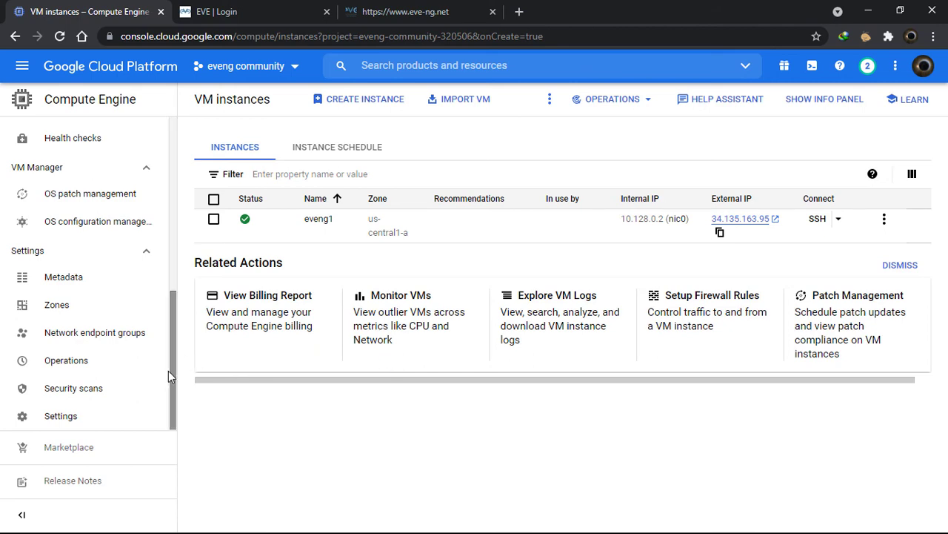
{"action": "scroll", "coordinate": [124, 359], "scroll_direction": "up", "scroll_amount": 5}
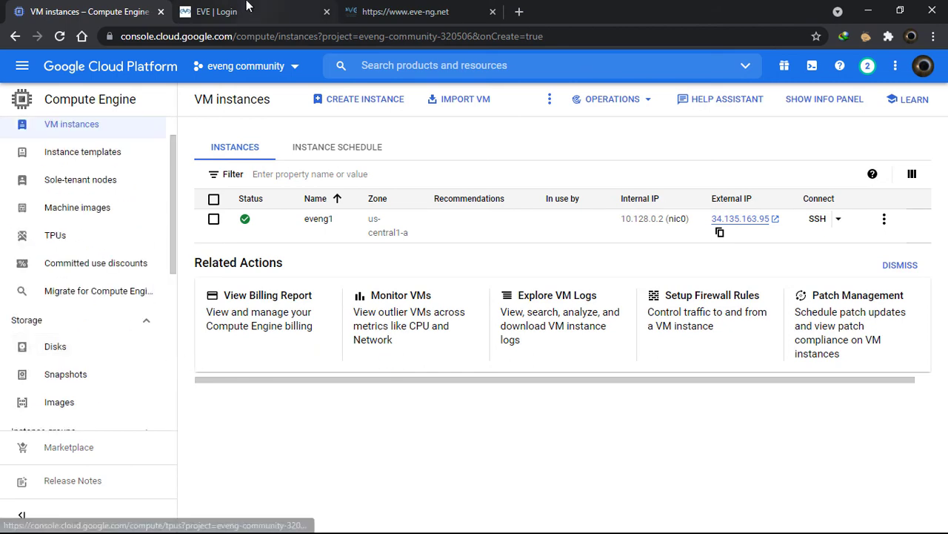
{"action": "left_click", "coordinate": [223, 11]}
{"action": "left_click", "coordinate": [86, 5]}
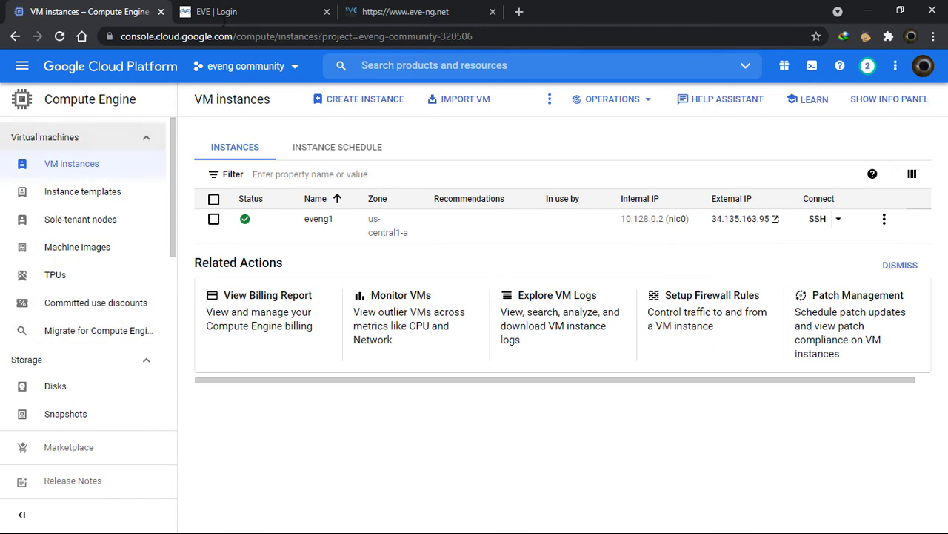
{"action": "left_click", "coordinate": [238, 10]}
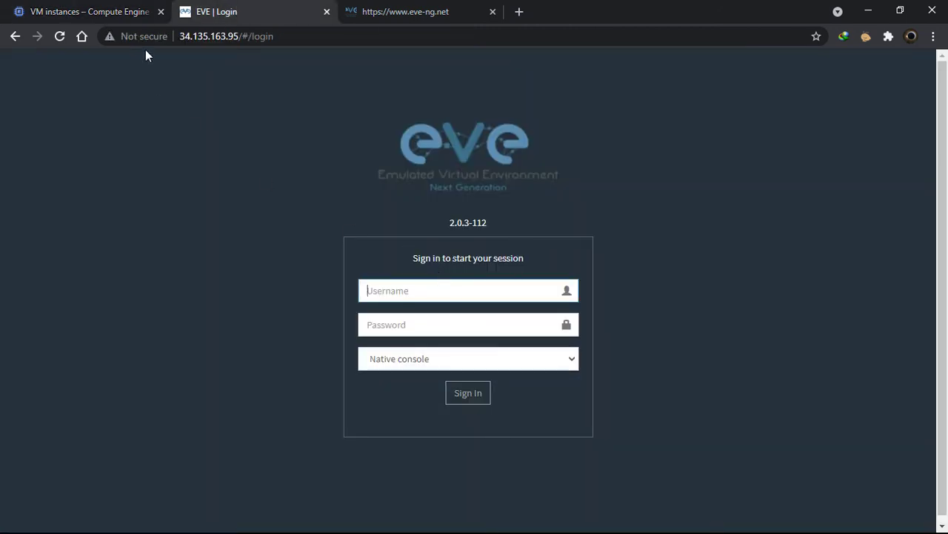
{"action": "left_click", "coordinate": [200, 36]}
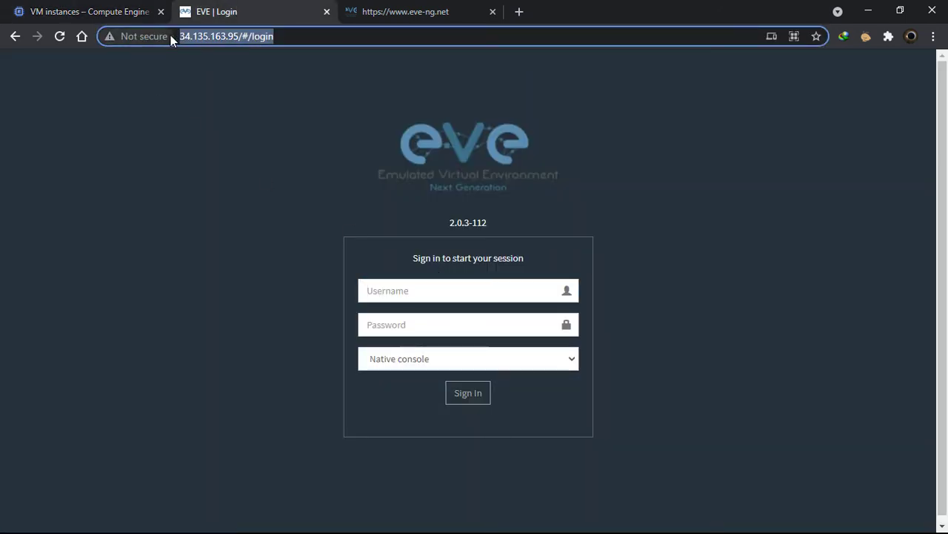
{"action": "left_click", "coordinate": [117, 13]}
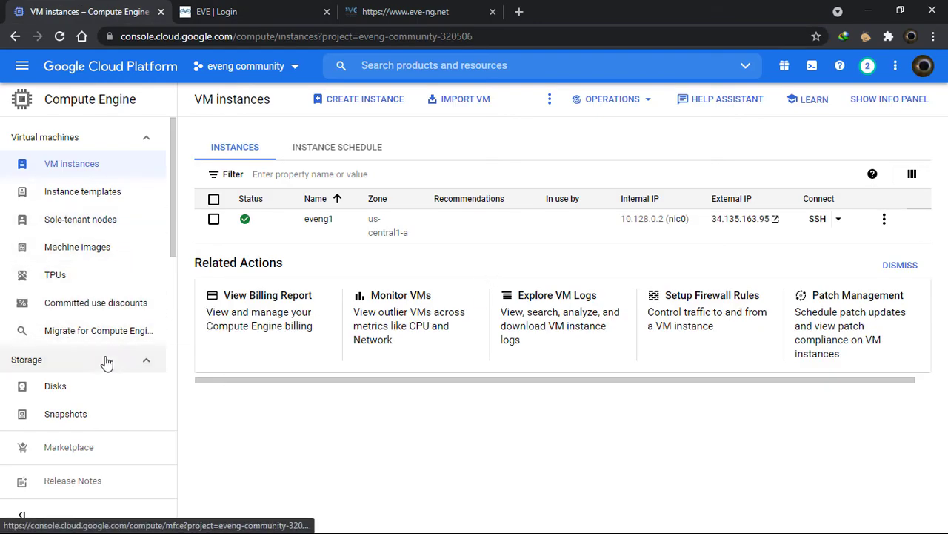
Go to VPC network > Firewall and dismiss the Network Intelligence Center promo banner
{"action": "left_click", "coordinate": [23, 69]}
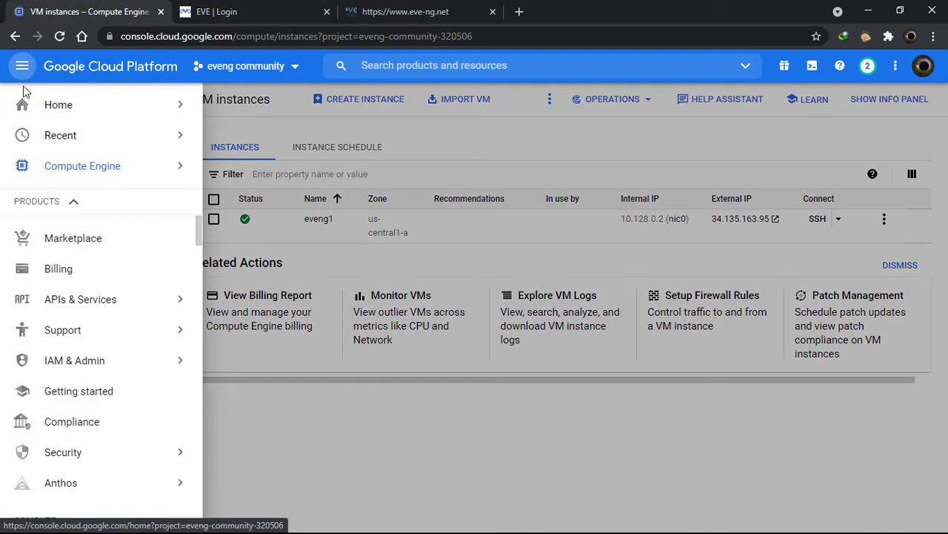
{"action": "scroll", "coordinate": [101, 404], "scroll_direction": "down", "scroll_amount": 1}
{"action": "scroll", "coordinate": [104, 397], "scroll_direction": "down", "scroll_amount": 7}
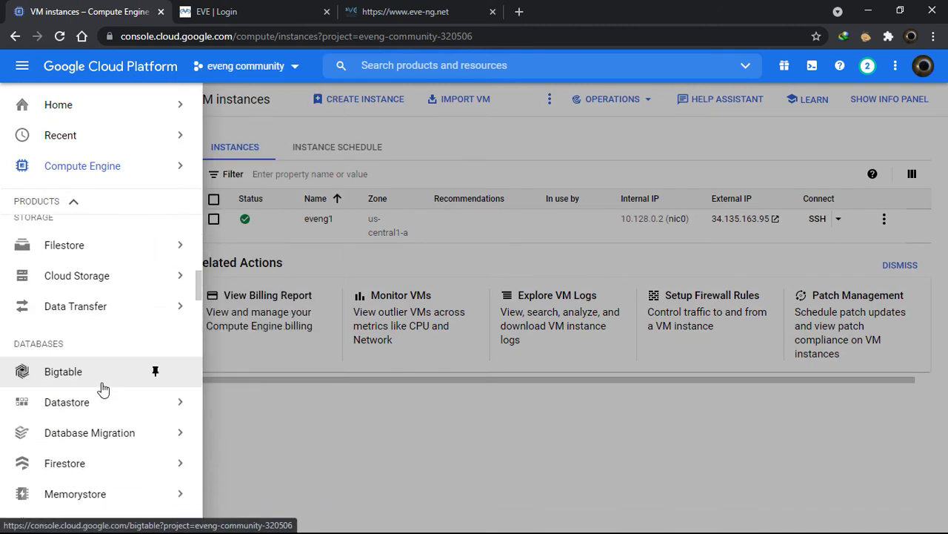
{"action": "scroll", "coordinate": [102, 387], "scroll_direction": "down", "scroll_amount": 6}
{"action": "scroll", "coordinate": [102, 383], "scroll_direction": "down", "scroll_amount": 6}
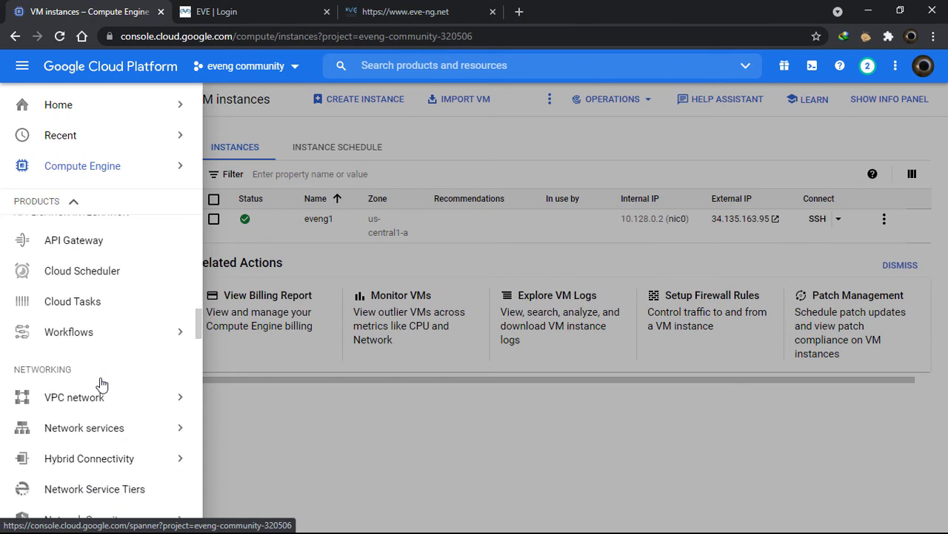
{"action": "mouse_move", "coordinate": [78, 291]}
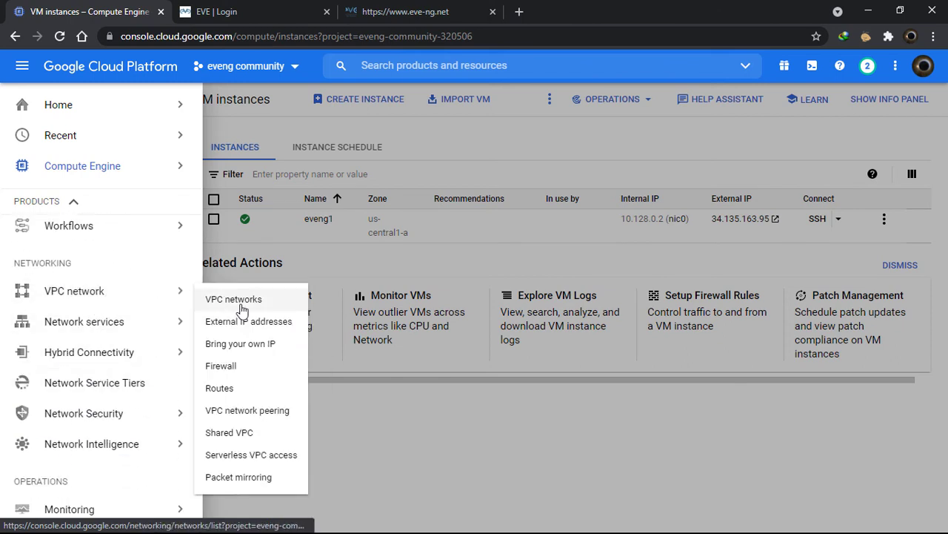
{"action": "left_click", "coordinate": [221, 366]}
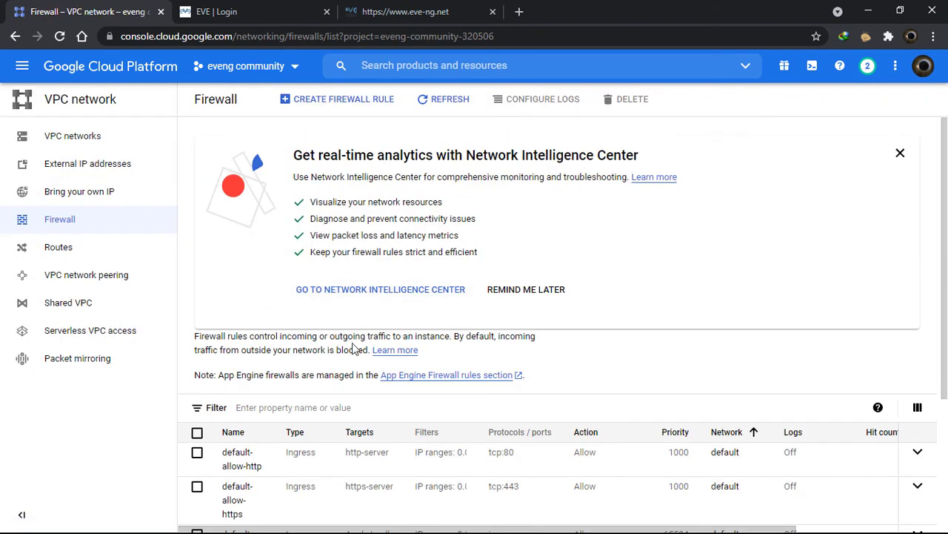
{"action": "left_click", "coordinate": [900, 153]}
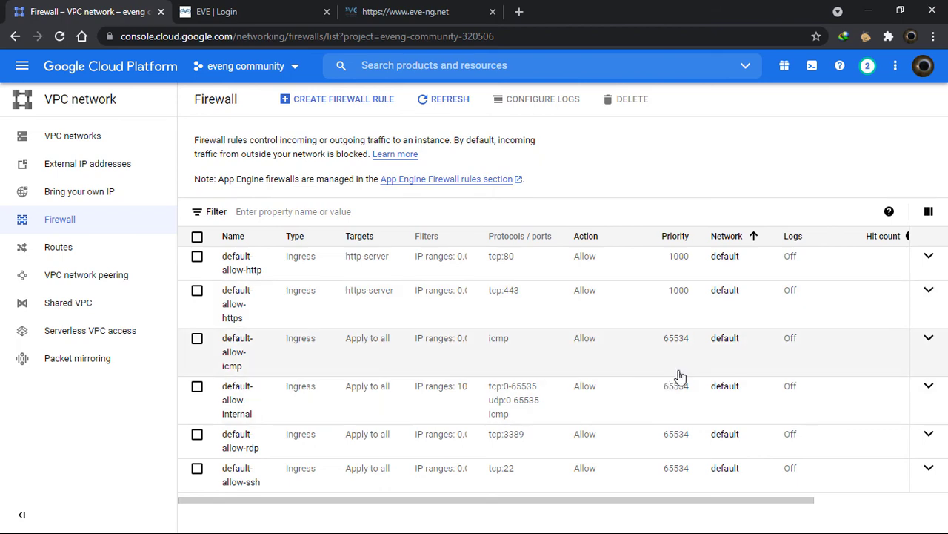
{"action": "left_click", "coordinate": [274, 8]}
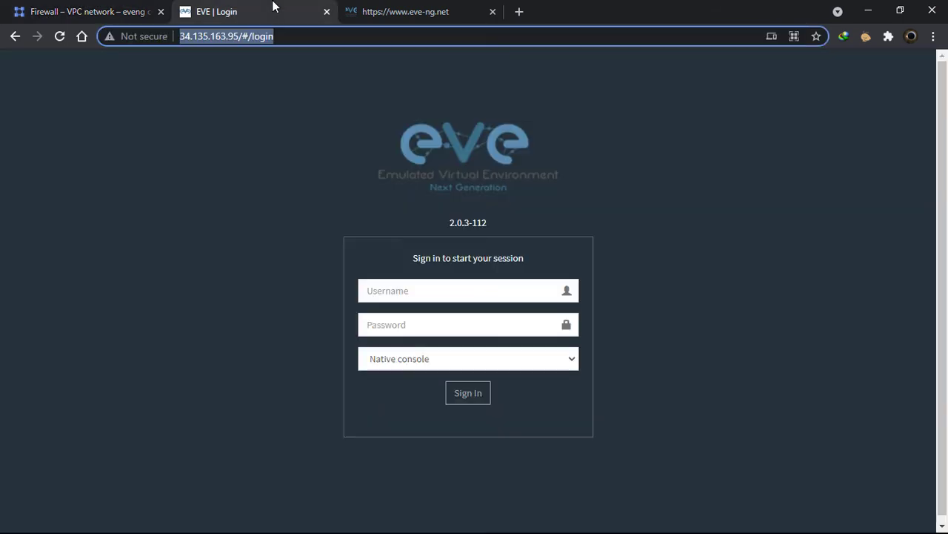
{"action": "left_click", "coordinate": [125, 9]}
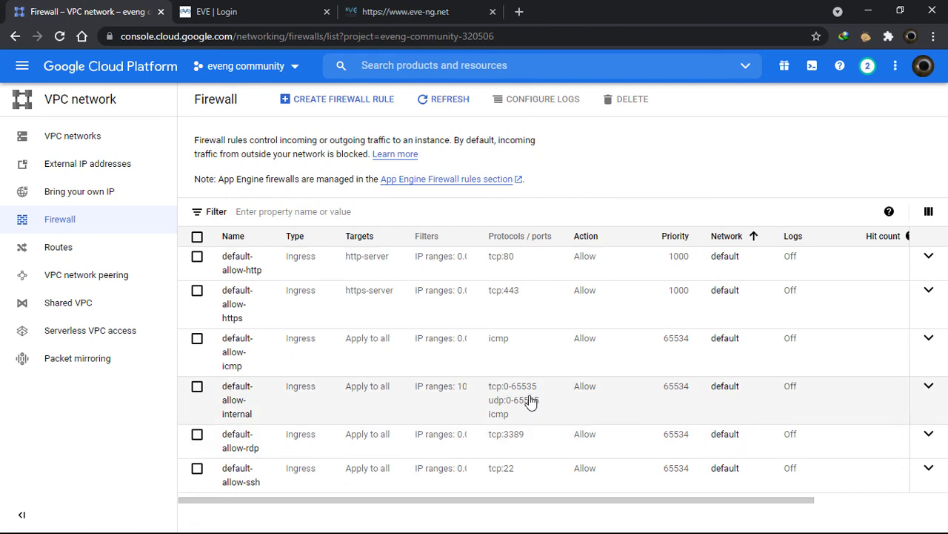
Select and expand the default-allow-internal rule to show its 10.128.0.0/9 source range
{"action": "left_click", "coordinate": [937, 396]}
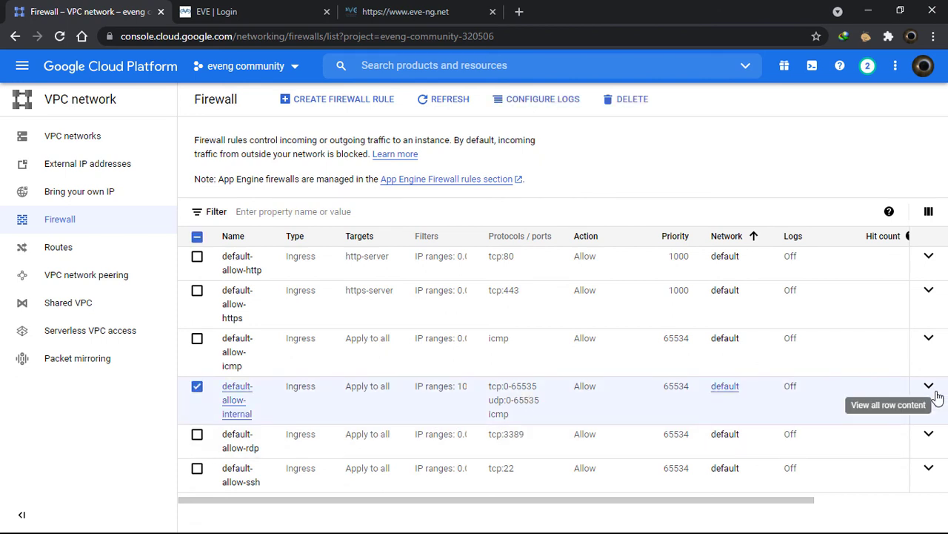
{"action": "left_click", "coordinate": [935, 393]}
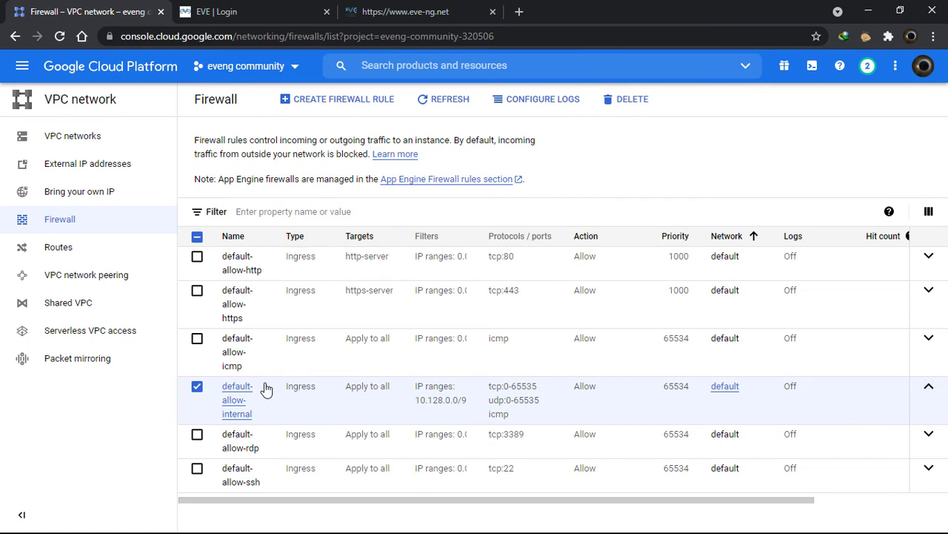
{"action": "left_click", "coordinate": [238, 394]}
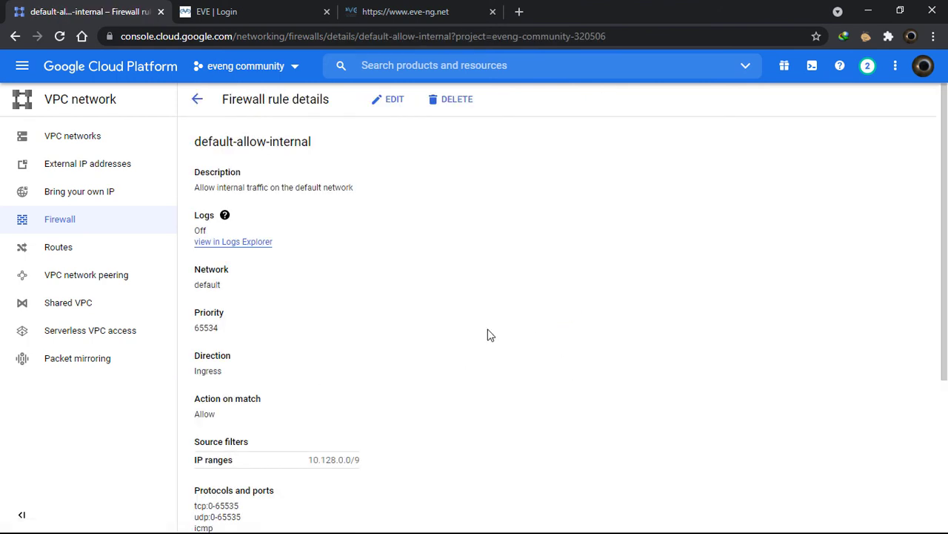
Put default-allow-internal into edit mode and review its description and priority 65534
{"action": "scroll", "coordinate": [401, 199], "scroll_direction": "down", "scroll_amount": 2}
{"action": "scroll", "coordinate": [401, 173], "scroll_direction": "up", "scroll_amount": 2}
{"action": "left_click", "coordinate": [391, 101]}
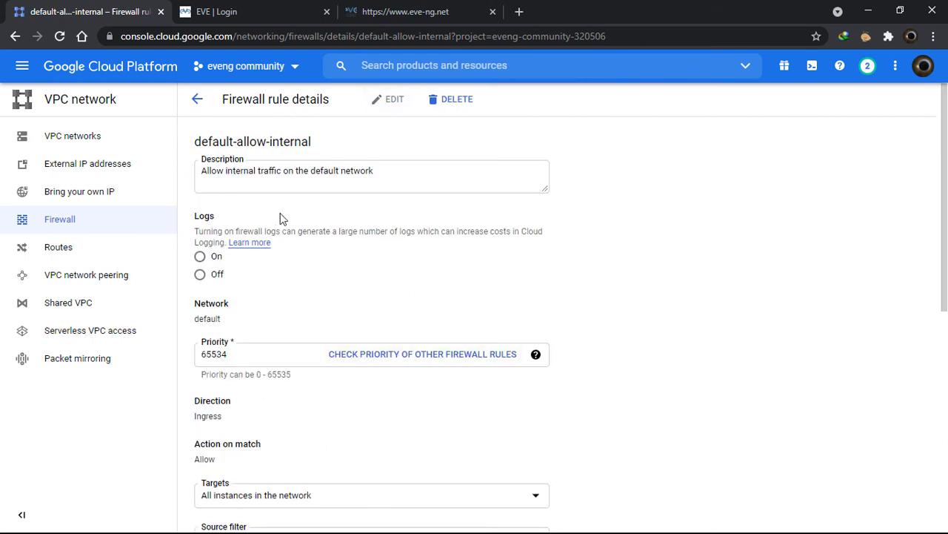
{"action": "left_click", "coordinate": [427, 175]}
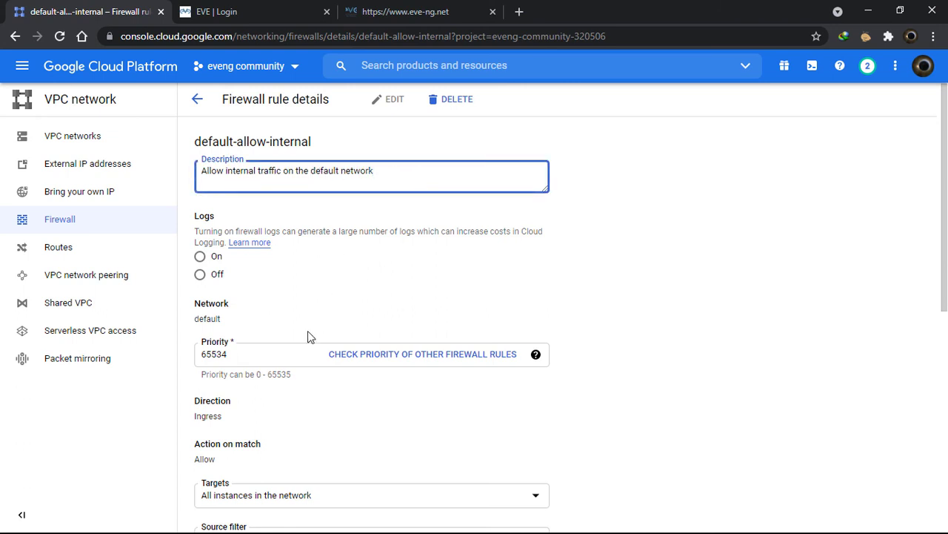
{"action": "scroll", "coordinate": [304, 330], "scroll_direction": "down", "scroll_amount": 1}
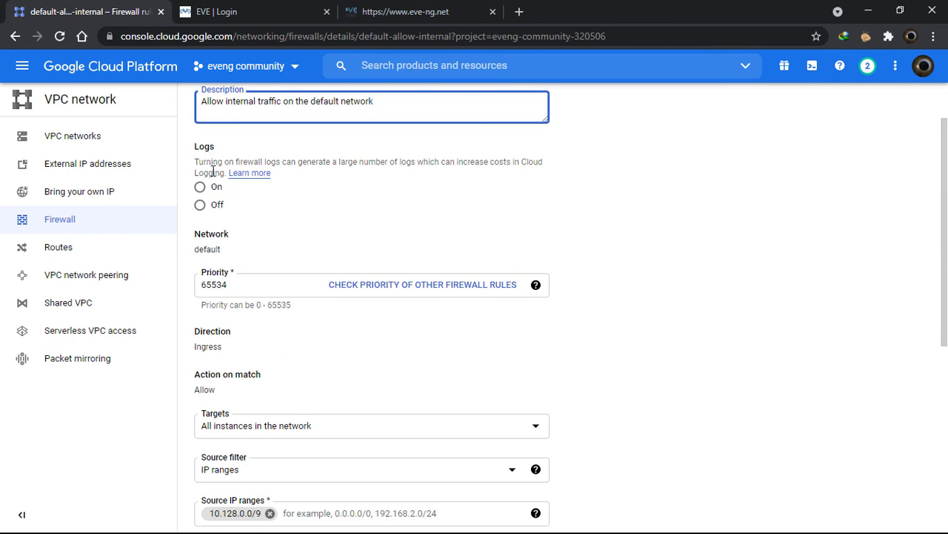
{"action": "scroll", "coordinate": [384, 276], "scroll_direction": "down", "scroll_amount": 1}
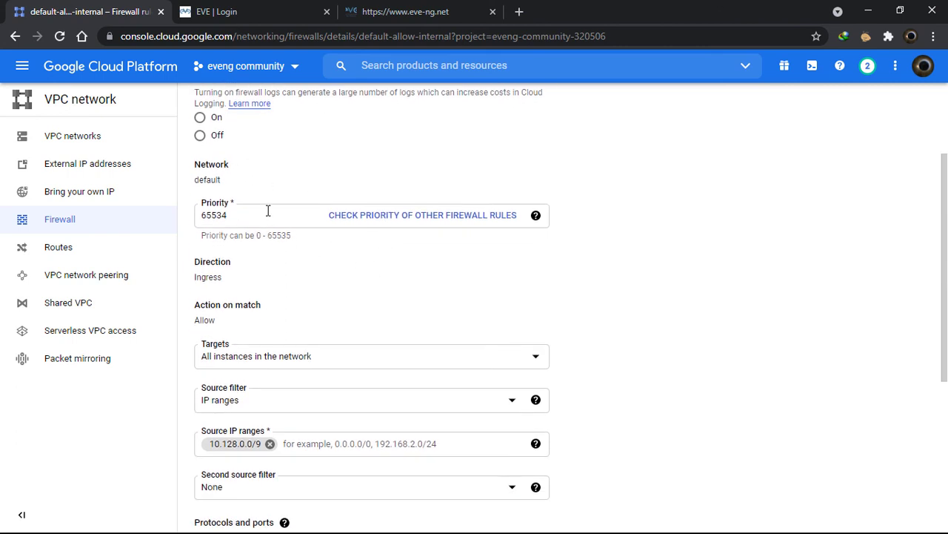
{"action": "left_click", "coordinate": [268, 211]}
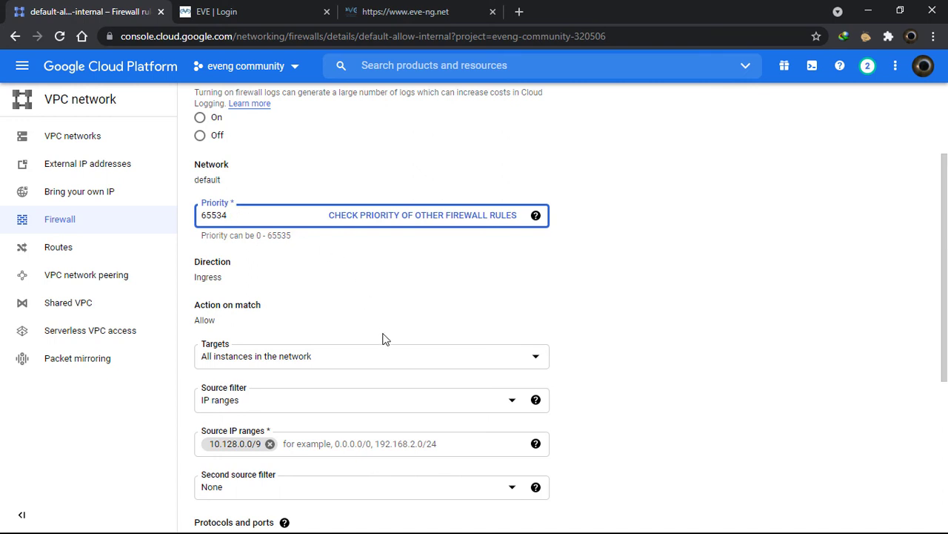
{"action": "scroll", "coordinate": [383, 335], "scroll_direction": "down", "scroll_amount": 1}
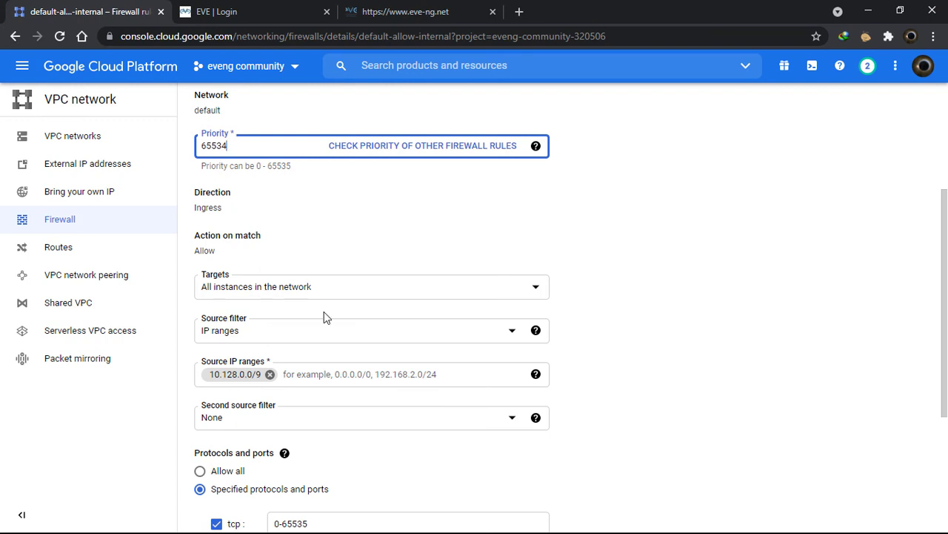
{"action": "scroll", "coordinate": [383, 350], "scroll_direction": "down", "scroll_amount": 1}
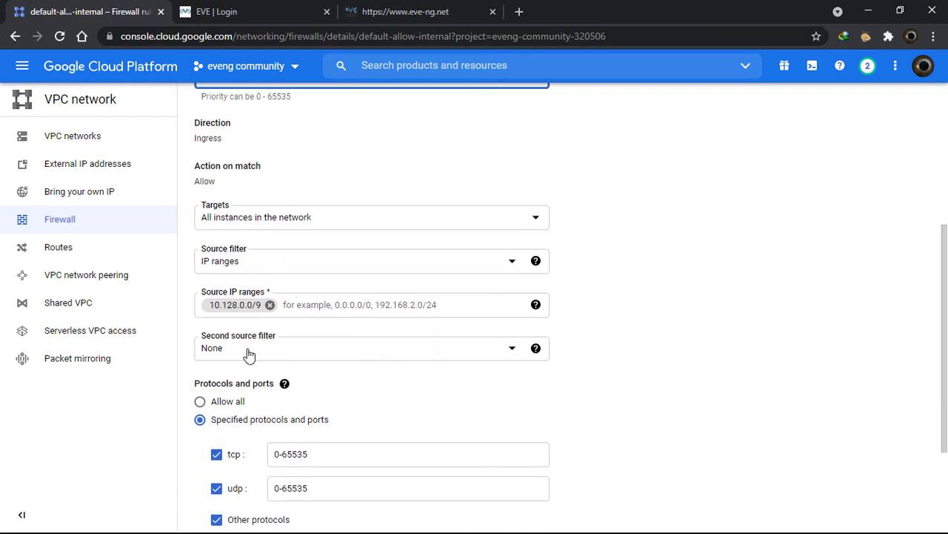
{"action": "scroll", "coordinate": [364, 400], "scroll_direction": "down", "scroll_amount": 2}
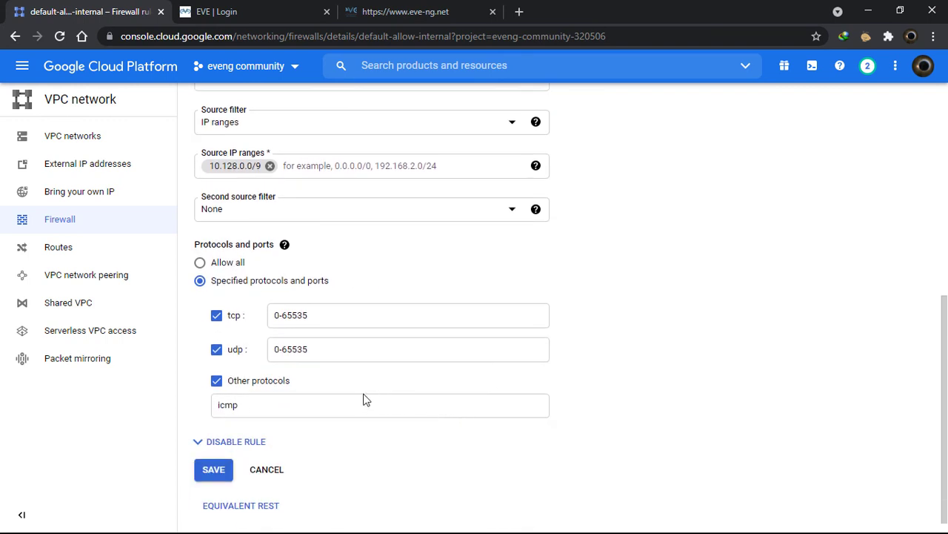
Review the rule's tcp and udp port ranges of 0-65535
{"action": "left_click", "coordinate": [338, 316]}
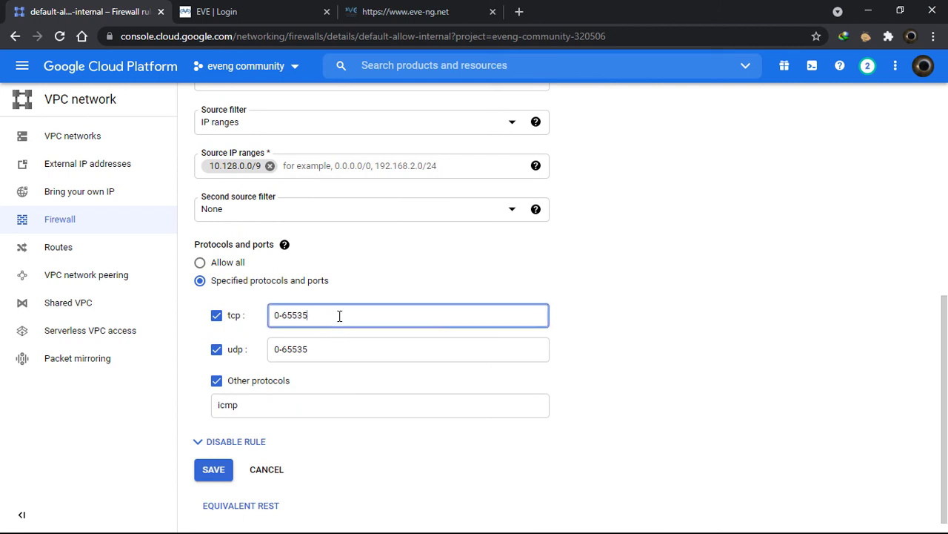
{"action": "left_click", "coordinate": [324, 356]}
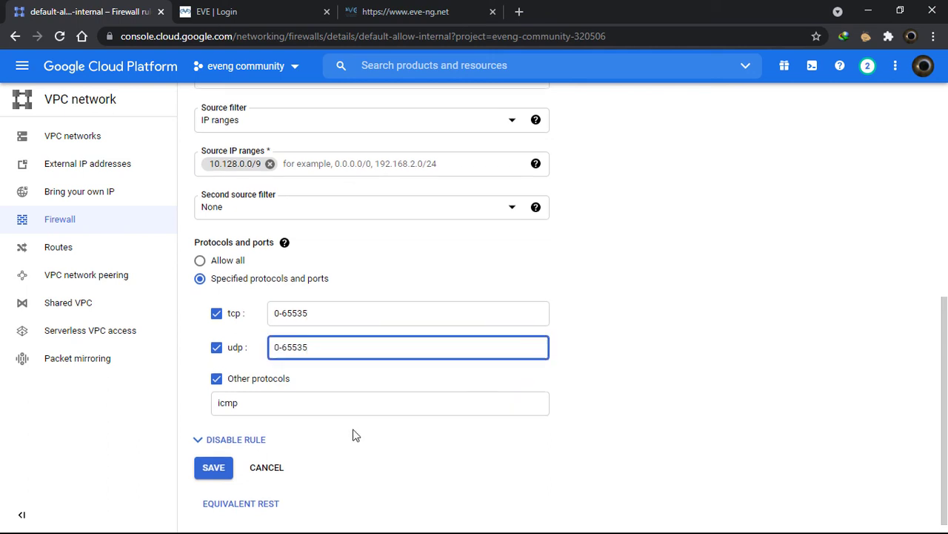
{"action": "scroll", "coordinate": [355, 434], "scroll_direction": "down", "scroll_amount": 1}
{"action": "scroll", "coordinate": [355, 425], "scroll_direction": "up", "scroll_amount": 4}
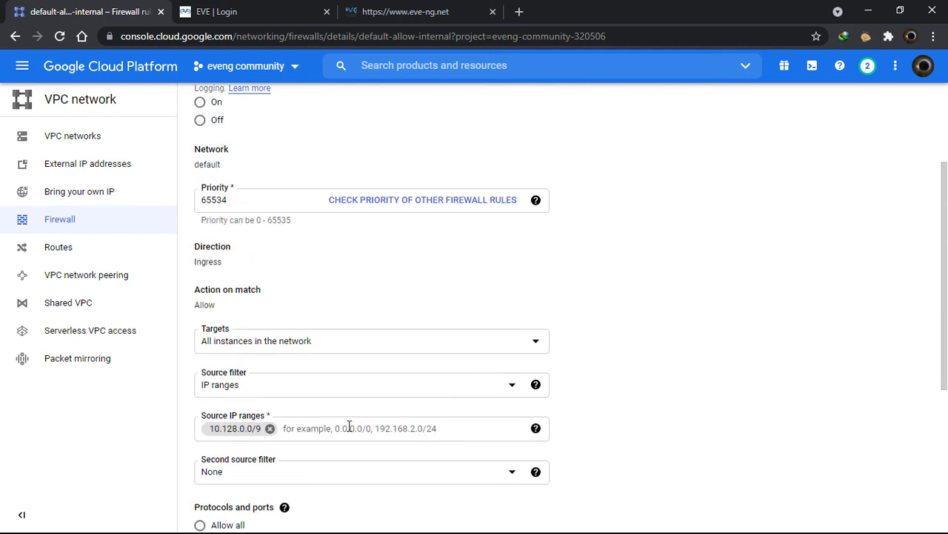
{"action": "scroll", "coordinate": [349, 428], "scroll_direction": "up", "scroll_amount": 2}
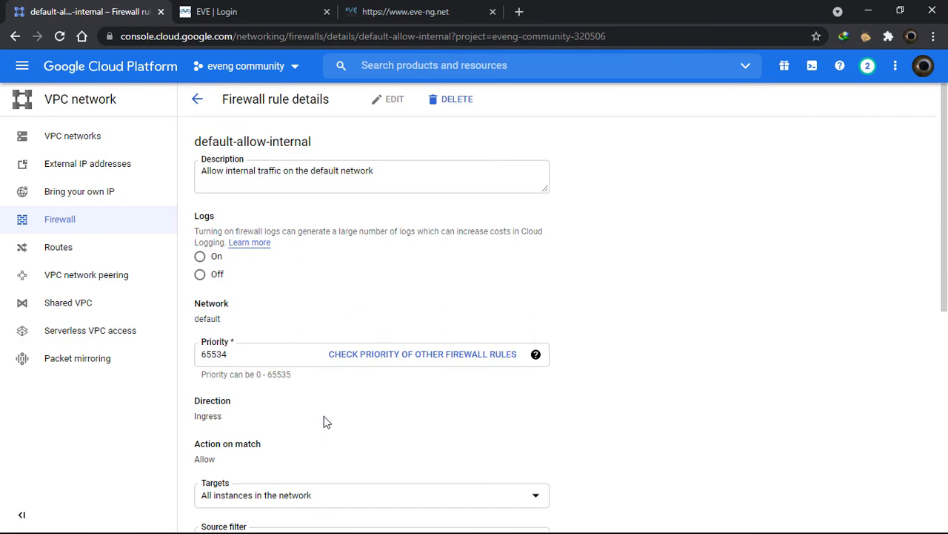
{"action": "scroll", "coordinate": [271, 344], "scroll_direction": "down", "scroll_amount": 1}
{"action": "scroll", "coordinate": [415, 388], "scroll_direction": "down", "scroll_amount": 2}
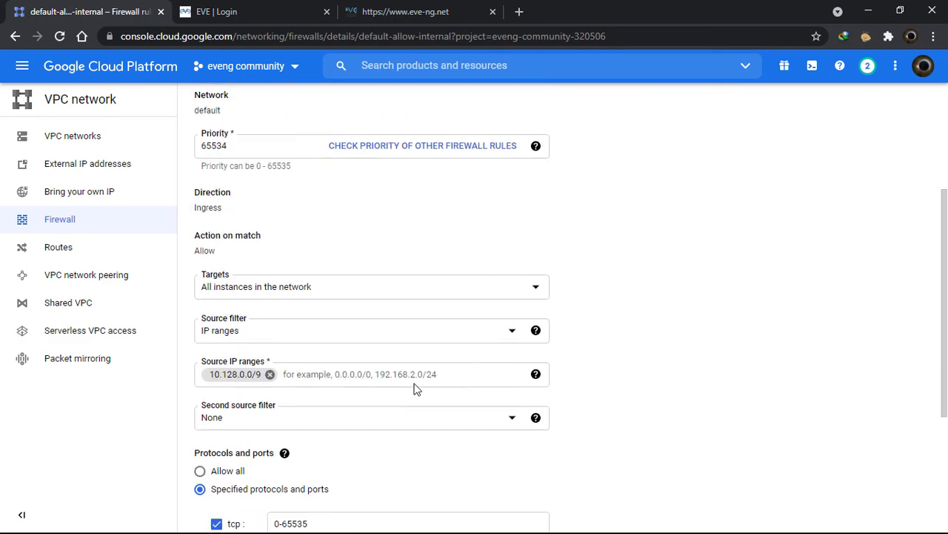
{"action": "scroll", "coordinate": [402, 389], "scroll_direction": "up", "scroll_amount": 3}
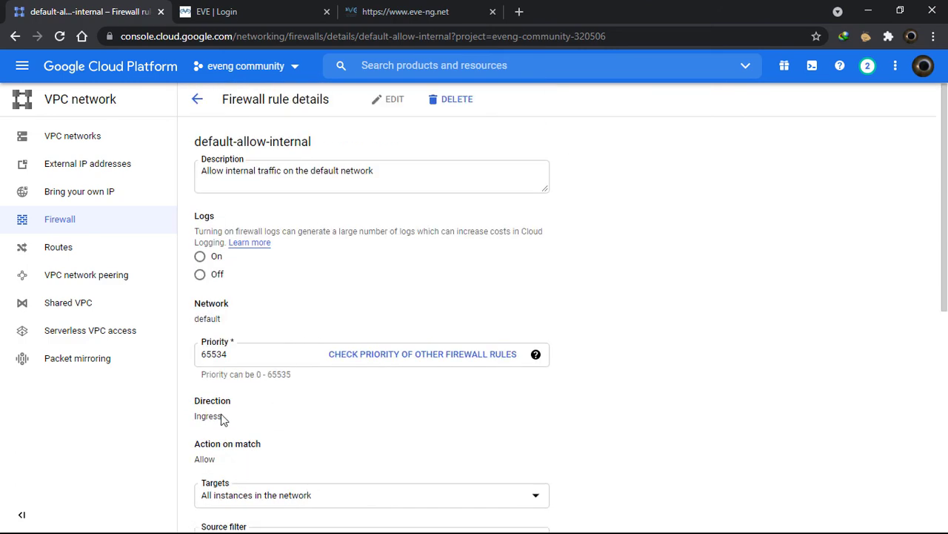
{"action": "left_click_drag", "start_coordinate": [227, 421], "coordinate": [193, 416]}
{"action": "scroll", "coordinate": [252, 319], "scroll_direction": "down", "scroll_amount": 2}
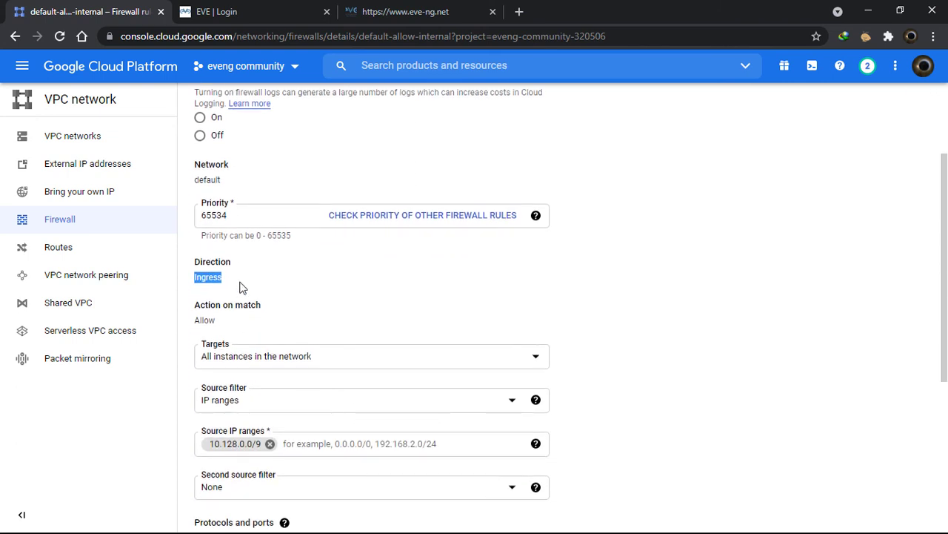
Save the default-allow-internal rule without changes
{"action": "left_click", "coordinate": [240, 288]}
{"action": "scroll", "coordinate": [343, 322], "scroll_direction": "down", "scroll_amount": 4}
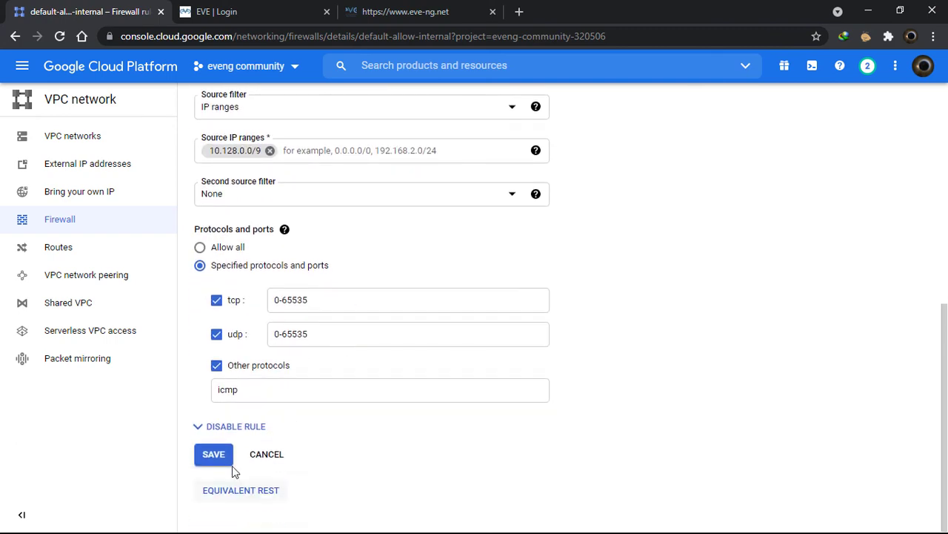
{"action": "left_click", "coordinate": [230, 463]}
Go back to the firewall rules list and begin a new firewall rule
{"action": "left_click", "coordinate": [197, 97]}
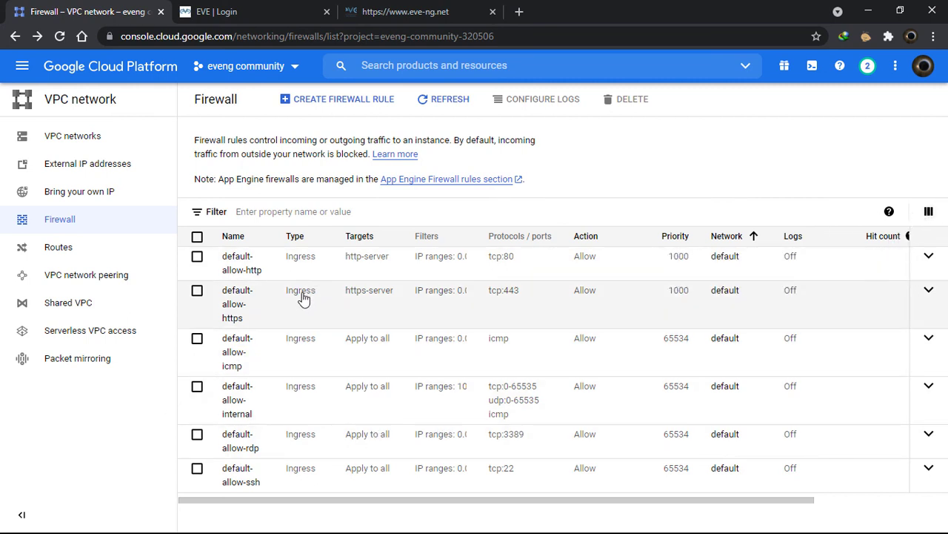
{"action": "left_click", "coordinate": [375, 104]}
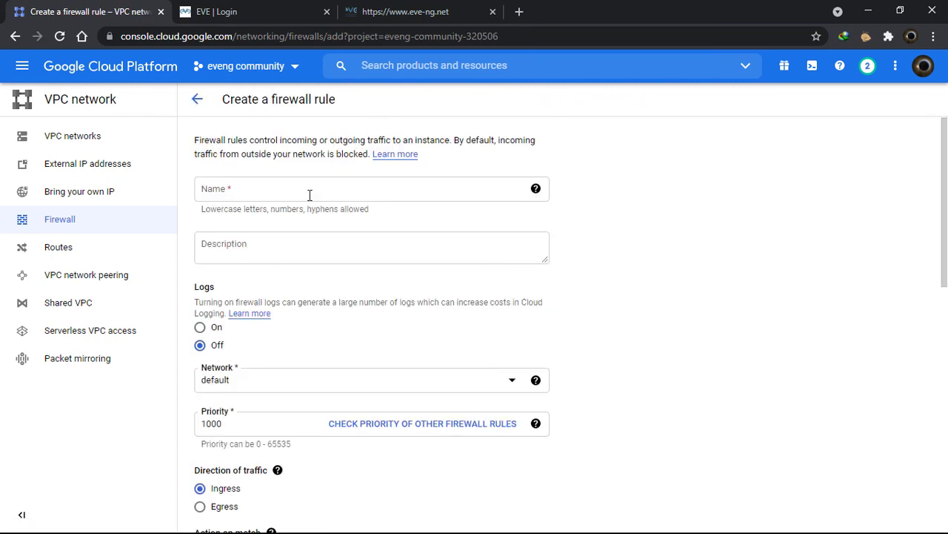
Name the rule 'eveng egress' and give it the description 'allow for eveng'
{"action": "left_click", "coordinate": [315, 183]}
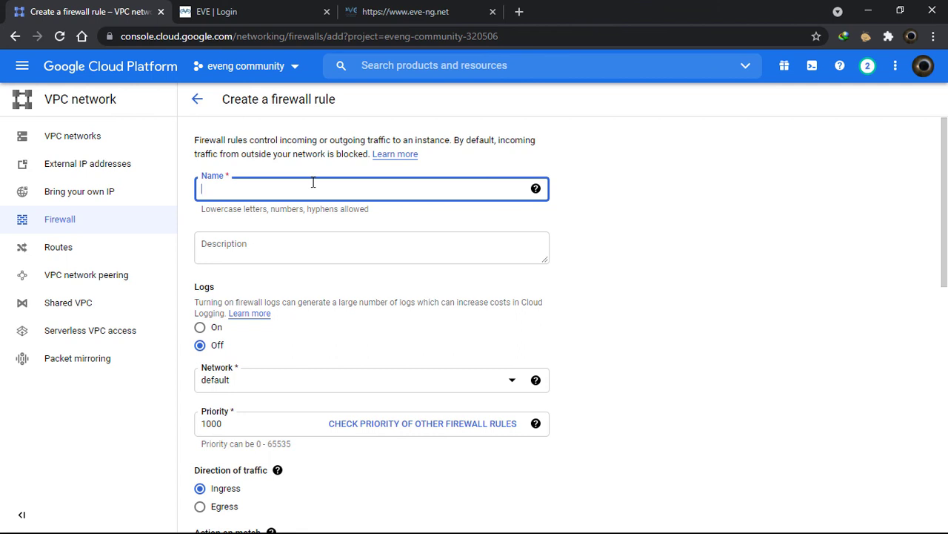
{"action": "type", "text": "eve"}
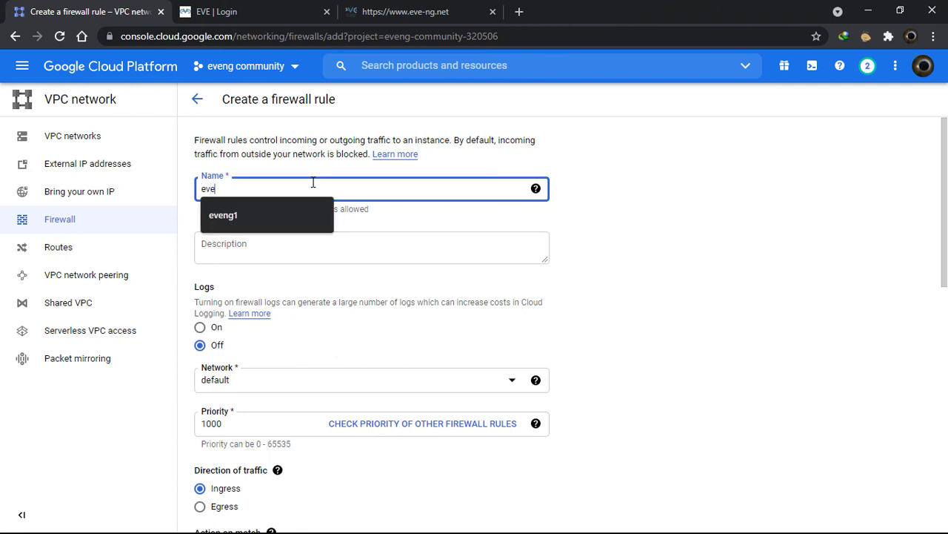
{"action": "type", "text": "ng egress"}
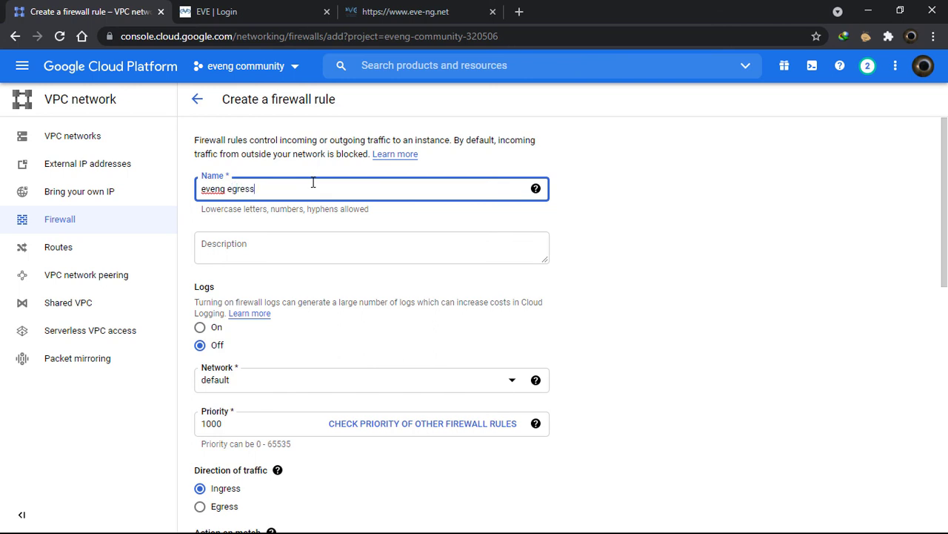
{"action": "left_click", "coordinate": [299, 239]}
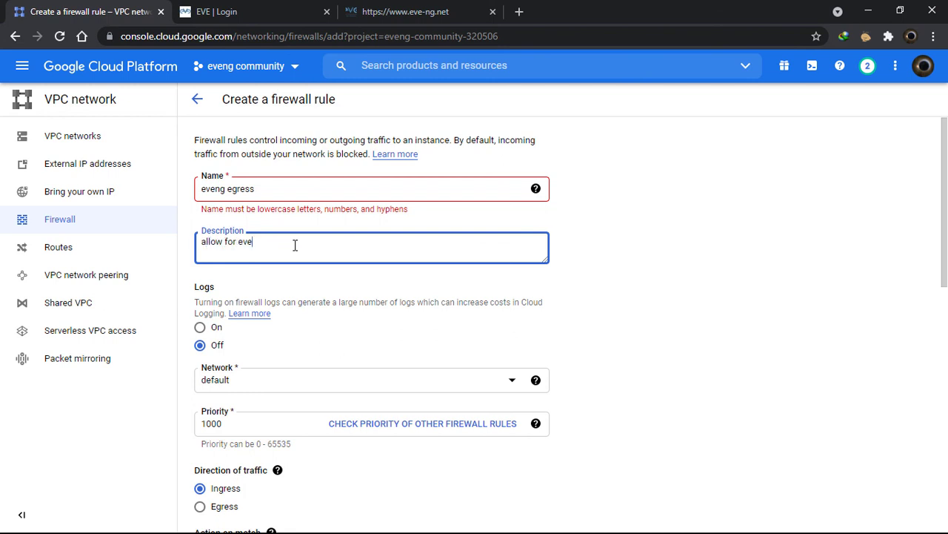
{"action": "left_click", "coordinate": [287, 347]}
Keep the rule's network set to default
{"action": "scroll", "coordinate": [311, 355], "scroll_direction": "down", "scroll_amount": 1}
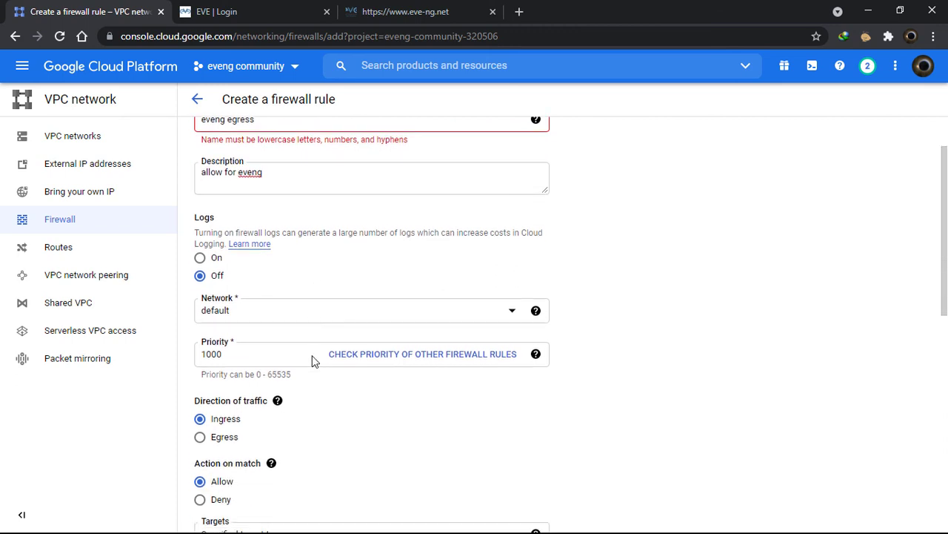
{"action": "left_click", "coordinate": [352, 319]}
{"action": "left_click", "coordinate": [682, 318]}
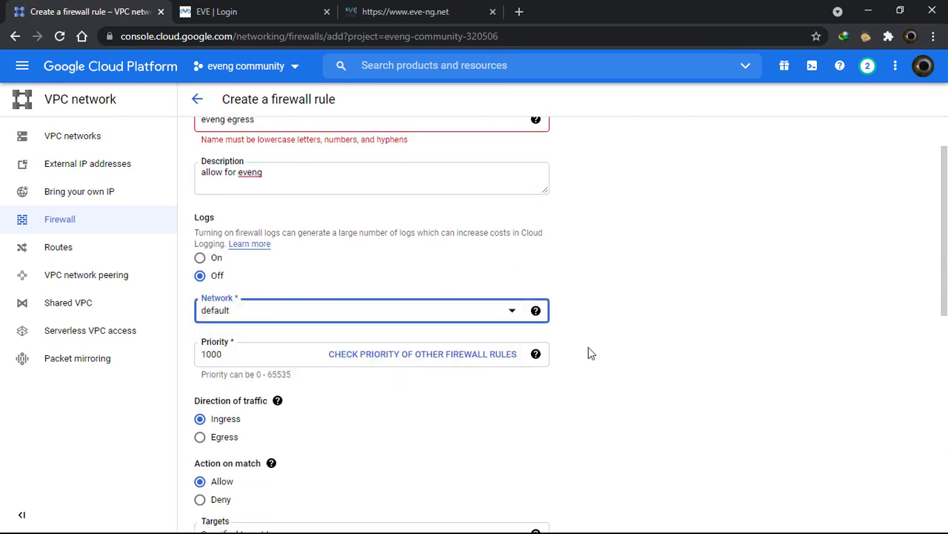
{"action": "scroll", "coordinate": [548, 417], "scroll_direction": "down", "scroll_amount": 1}
{"action": "scroll", "coordinate": [548, 417], "scroll_direction": "down", "scroll_amount": 1}
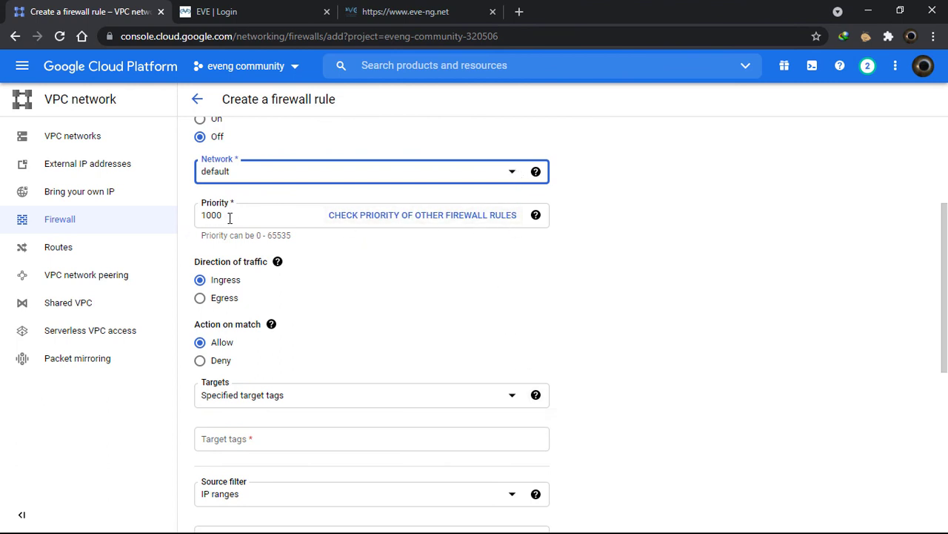
{"action": "scroll", "coordinate": [423, 332], "scroll_direction": "down", "scroll_amount": 2}
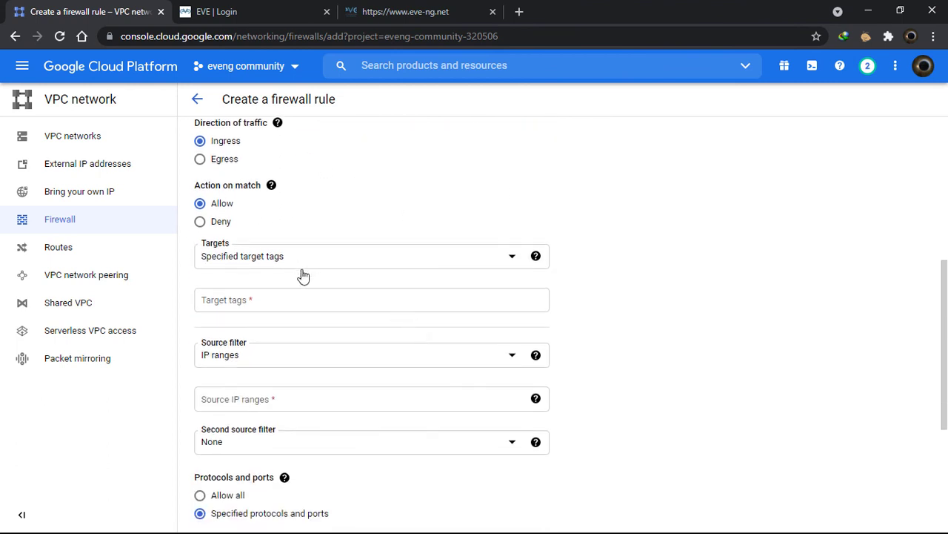
{"action": "scroll", "coordinate": [303, 274], "scroll_direction": "up", "scroll_amount": 1}
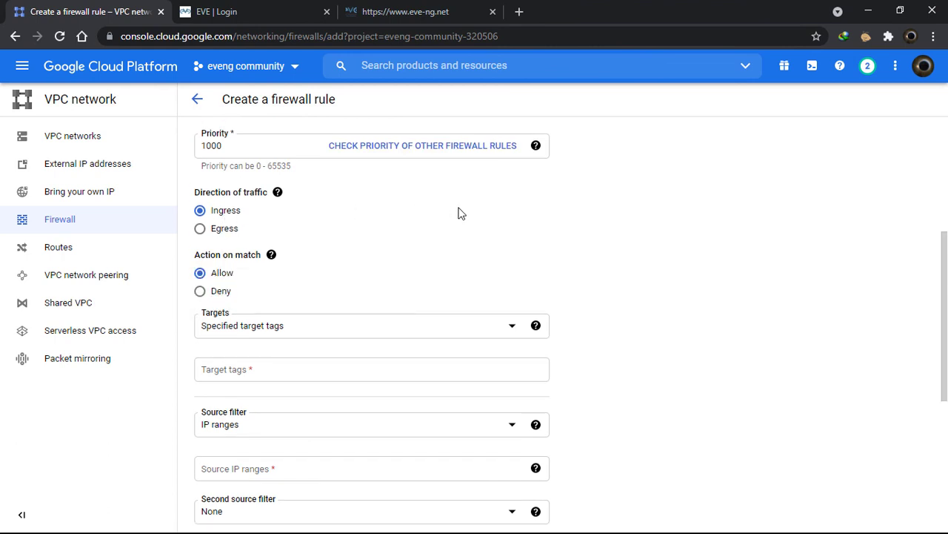
Set the direction to Egress and keep Specified target tags as the targets
{"action": "left_click", "coordinate": [200, 229]}
{"action": "mouse_move", "coordinate": [271, 254]}
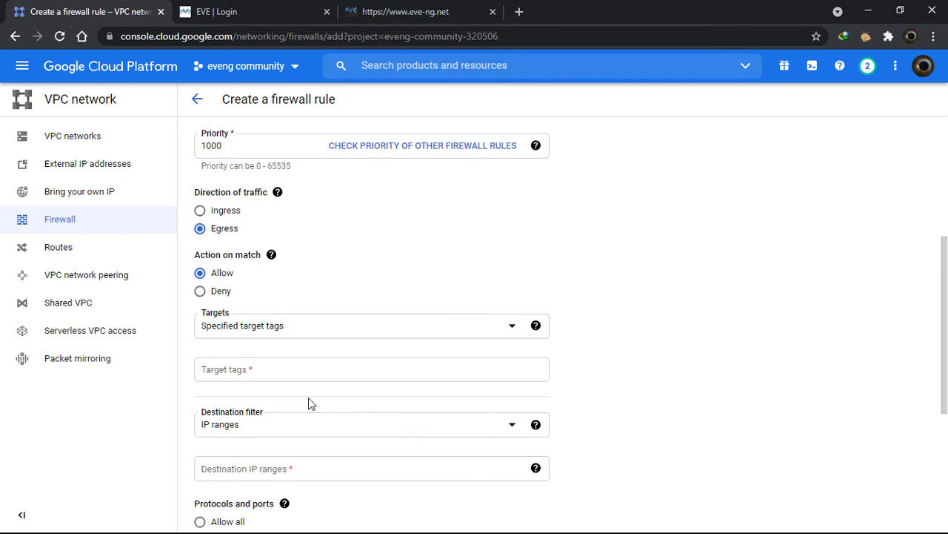
{"action": "scroll", "coordinate": [398, 396], "scroll_direction": "down", "scroll_amount": 1}
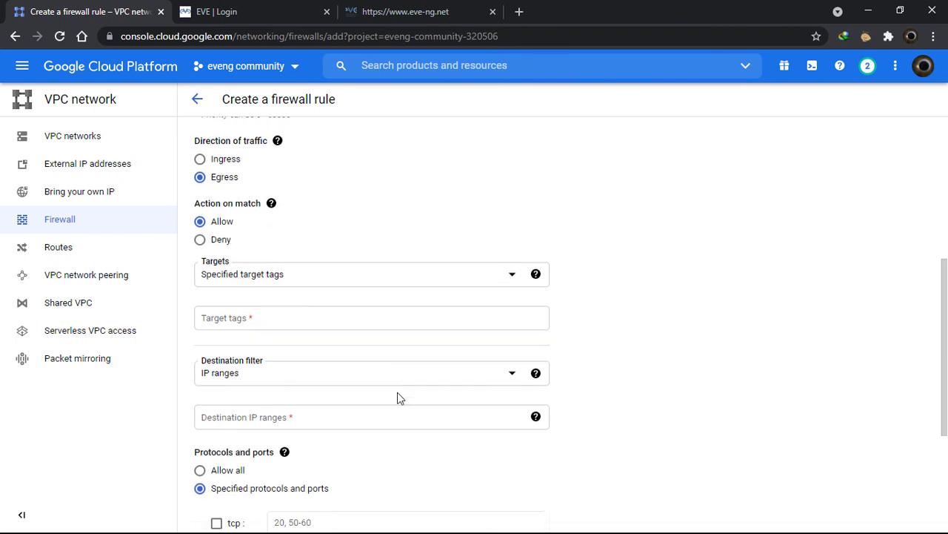
{"action": "left_click", "coordinate": [448, 265]}
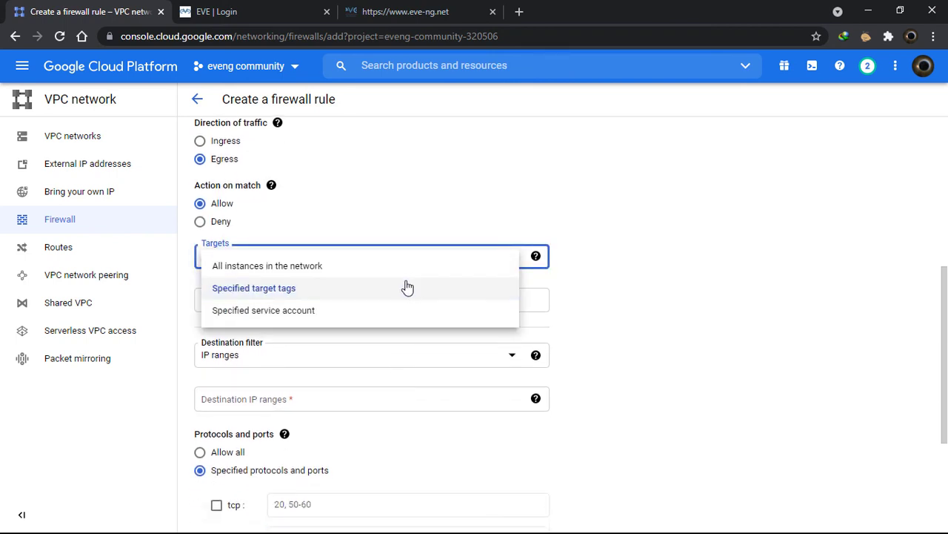
{"action": "left_click", "coordinate": [708, 309]}
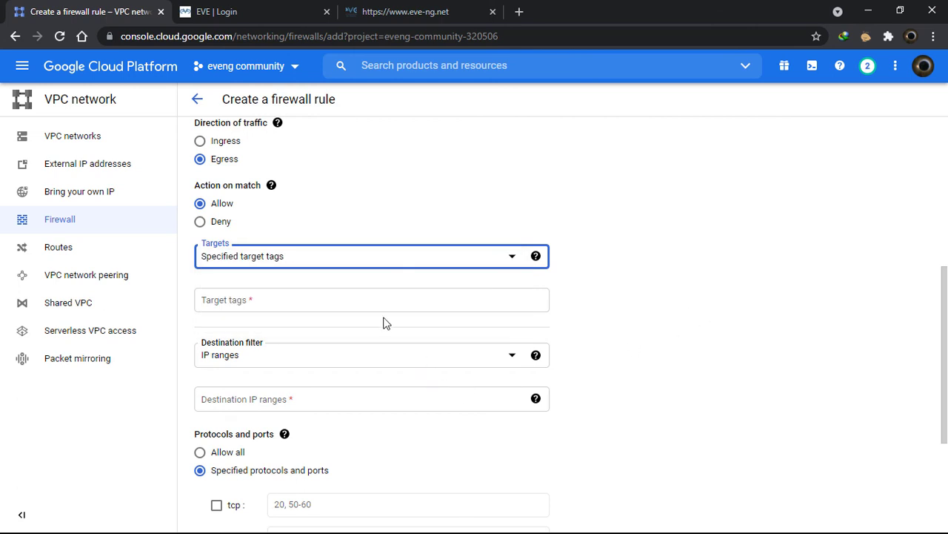
{"action": "scroll", "coordinate": [395, 383], "scroll_direction": "down", "scroll_amount": 1}
{"action": "left_click", "coordinate": [324, 232]}
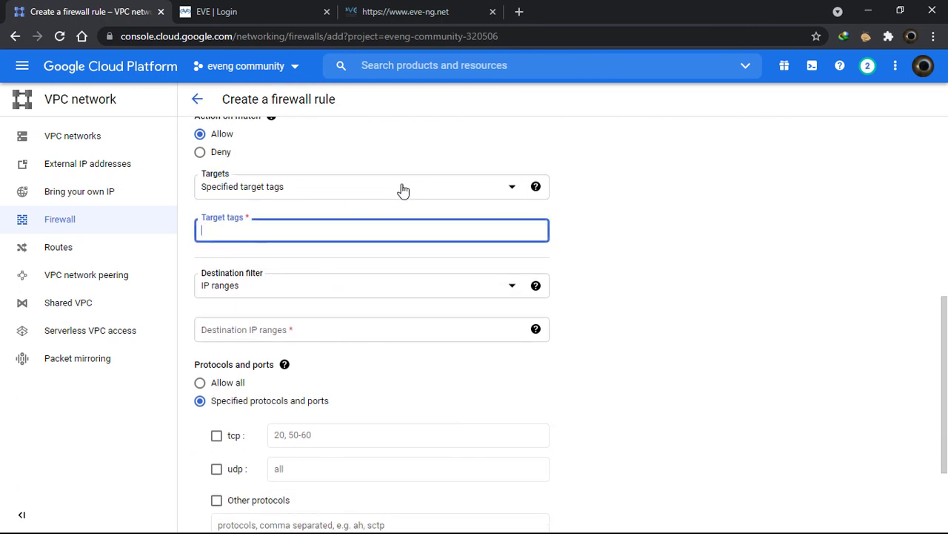
{"action": "scroll", "coordinate": [487, 404], "scroll_direction": "down", "scroll_amount": 1}
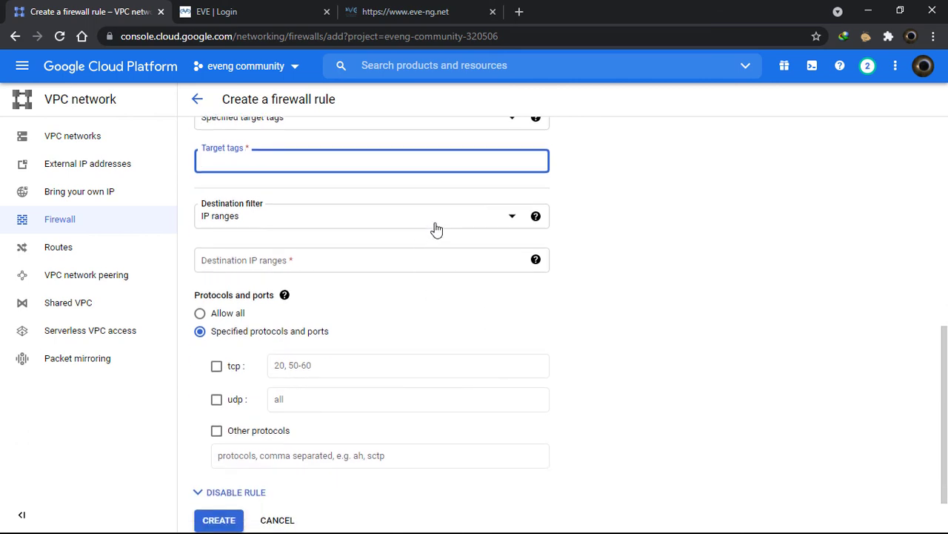
Enter destination range 0.0.0.0/0 and choose Specified protocols and ports
{"action": "left_click", "coordinate": [416, 264]}
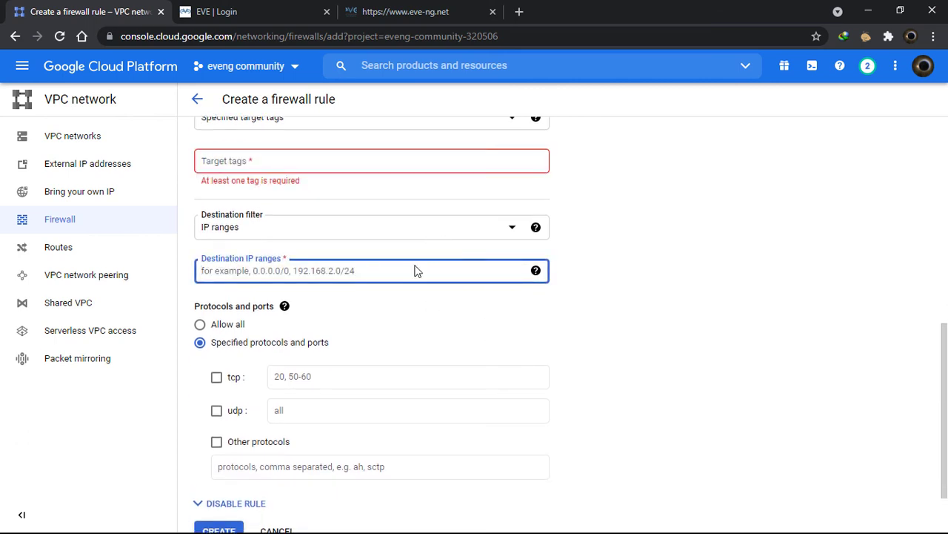
{"action": "type", "text": "00"}
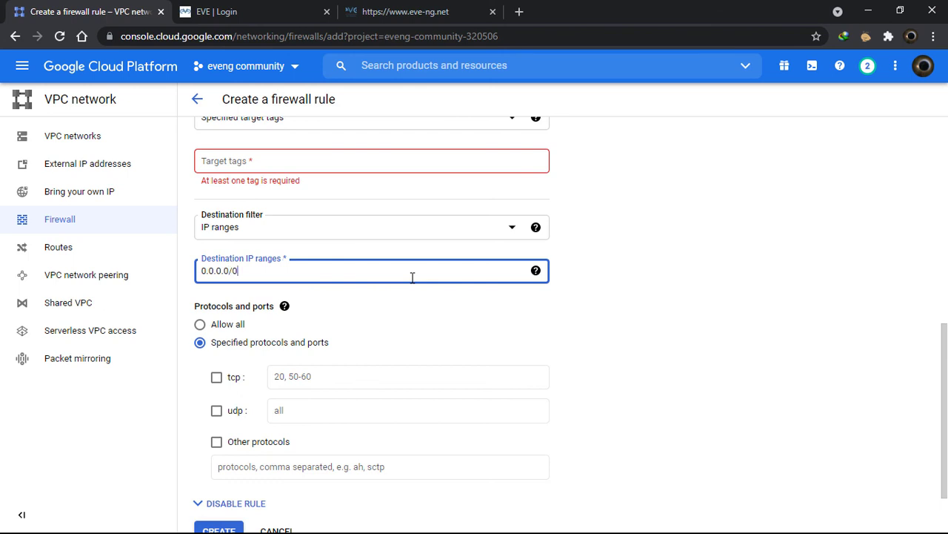
{"action": "left_click", "coordinate": [199, 324]}
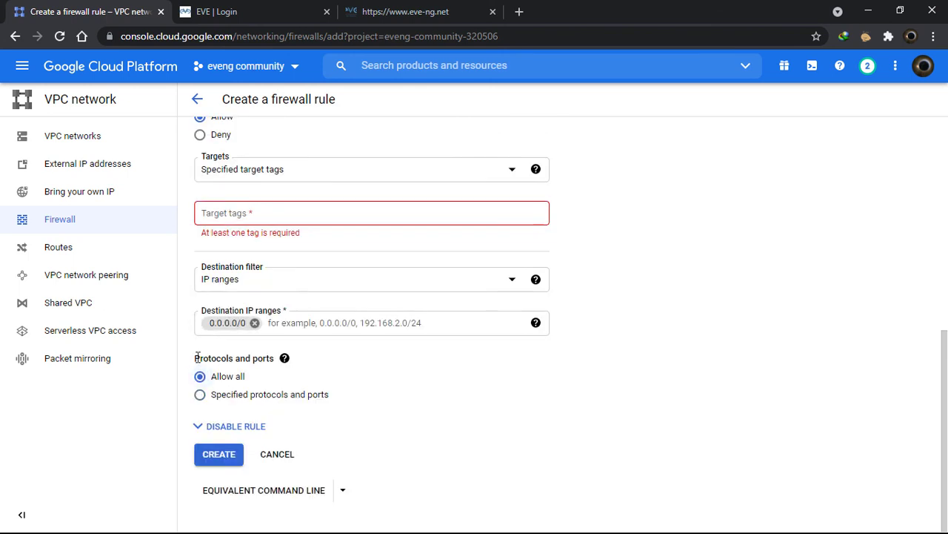
{"action": "left_click", "coordinate": [205, 396]}
{"action": "scroll", "coordinate": [515, 434], "scroll_direction": "down", "scroll_amount": 2}
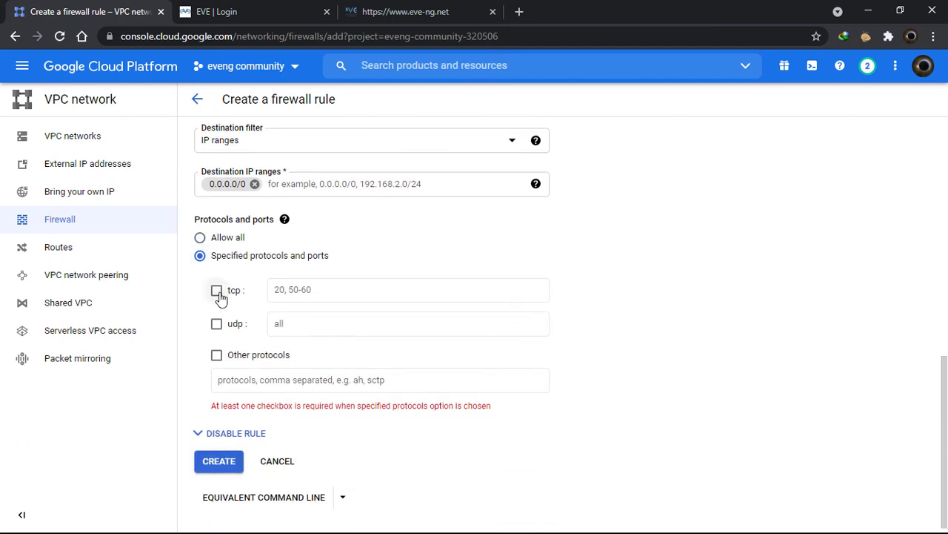
Enable tcp and udp with port range 0-65534/0-65535, then attempt to create the rule
{"action": "left_click", "coordinate": [216, 299]}
{"action": "left_click", "coordinate": [217, 335]}
{"action": "left_click", "coordinate": [328, 301]}
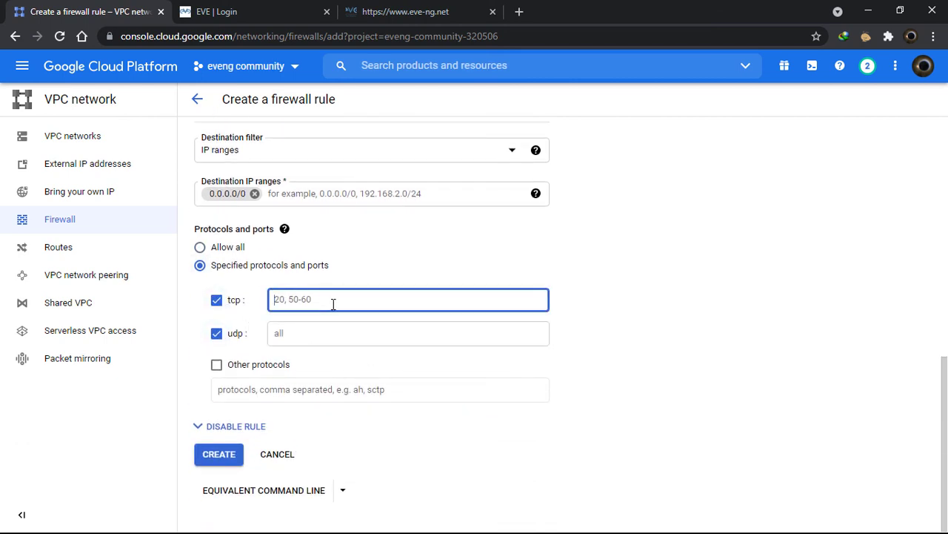
{"action": "type", "text": "0-65534"}
{"action": "left_click", "coordinate": [319, 328]}
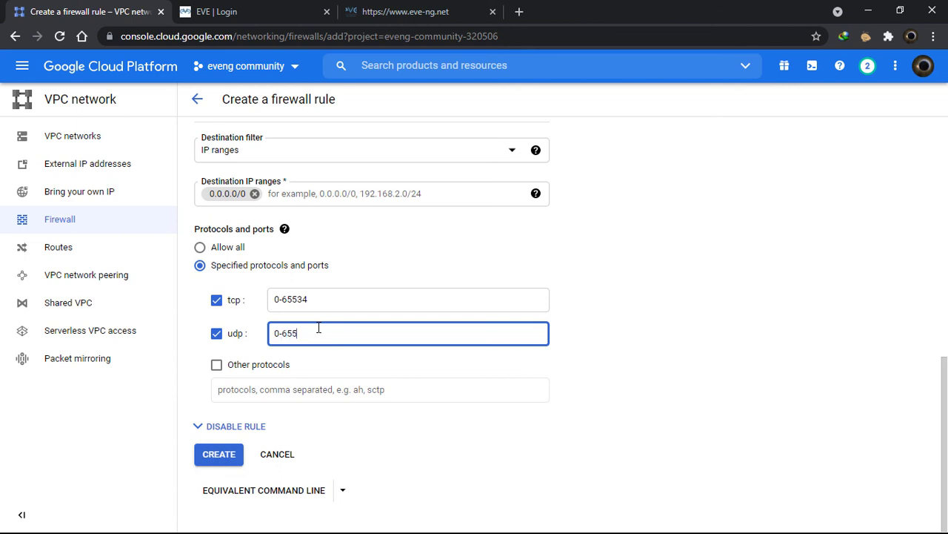
{"action": "type", "text": "0-65535"}
{"action": "left_click", "coordinate": [226, 457]}
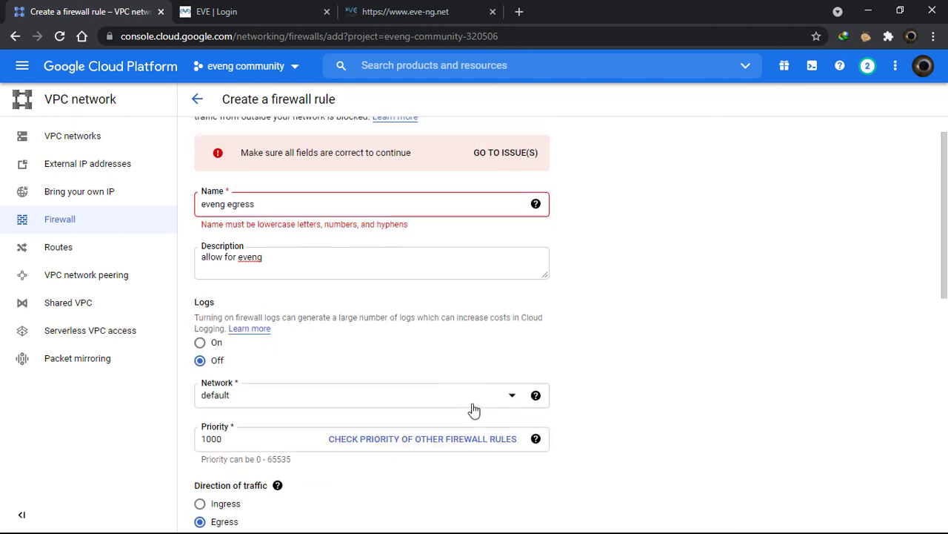
Correct the rule name to eveng-egress by replacing the space with a hyphen
{"action": "left_click", "coordinate": [440, 243]}
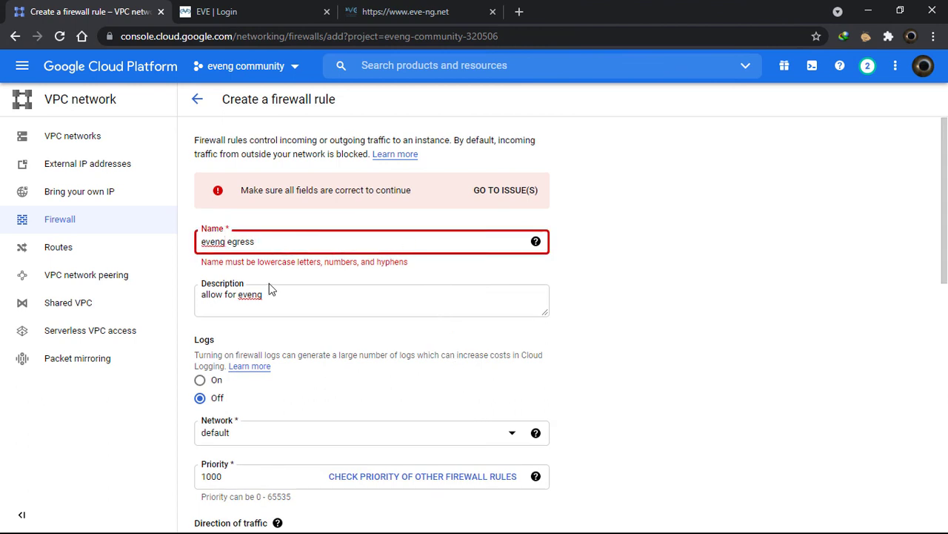
{"action": "key", "text": "BackSpace"}
{"action": "type", "text": "-"}
{"action": "key", "text": "shift+Tab"}
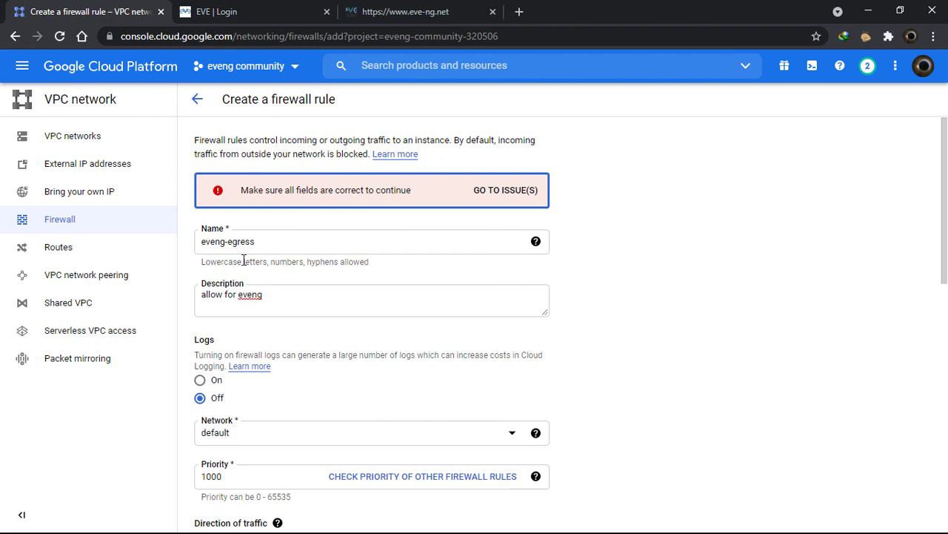
Add the target tag eveng and create the firewall rule
{"action": "key", "text": "Return"}
{"action": "type", "text": "eveng"}
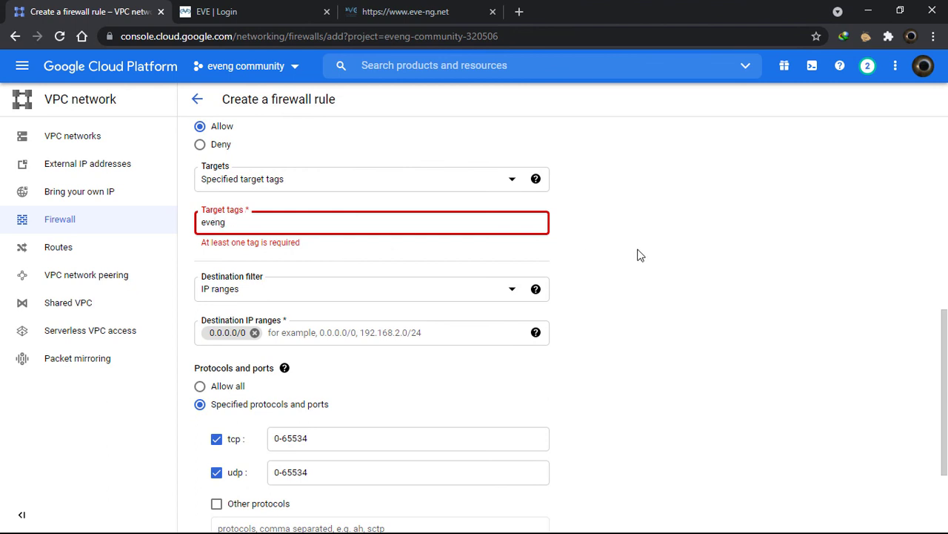
{"action": "key", "text": "Return"}
{"action": "scroll", "coordinate": [610, 390], "scroll_direction": "down", "scroll_amount": 2}
{"action": "left_click", "coordinate": [213, 459]}
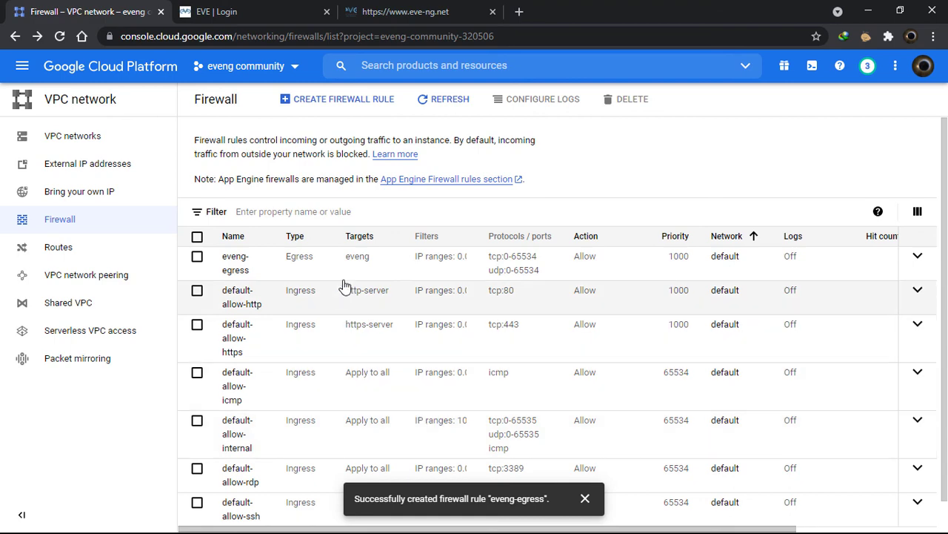
Check that eveng-egress is listed among the firewall rules, briefly viewing the EVE login tab
{"action": "scroll", "coordinate": [400, 393], "scroll_direction": "down", "scroll_amount": 1}
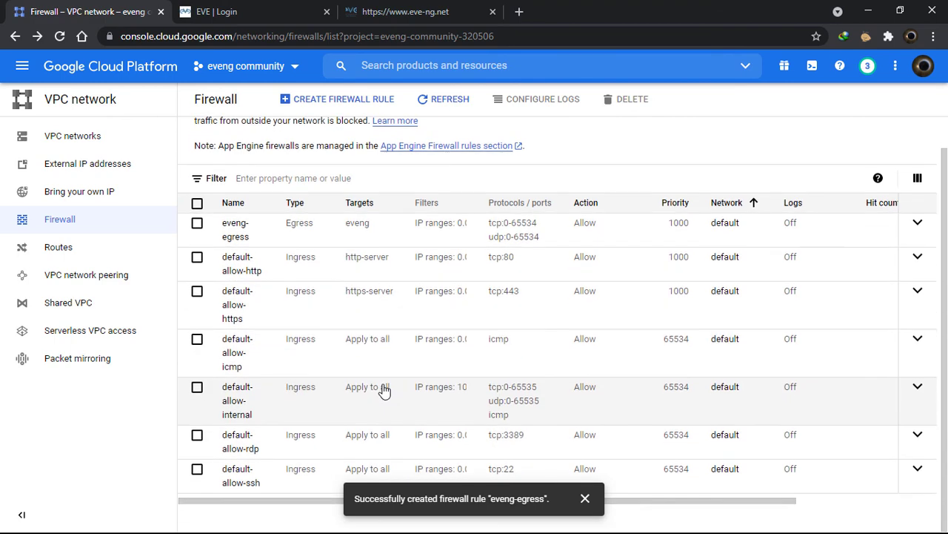
{"action": "scroll", "coordinate": [339, 408], "scroll_direction": "up", "scroll_amount": 1}
{"action": "left_click", "coordinate": [265, 9]}
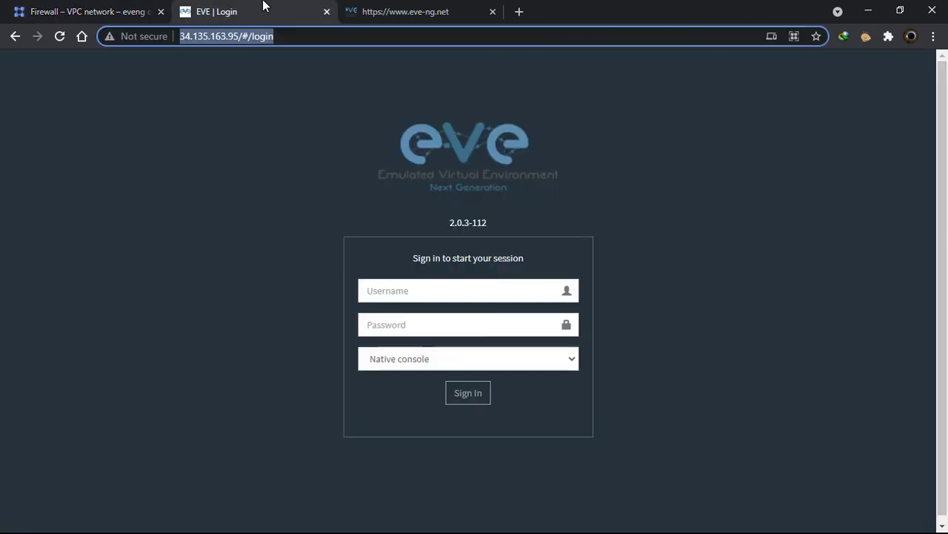
{"action": "left_click", "coordinate": [74, 9]}
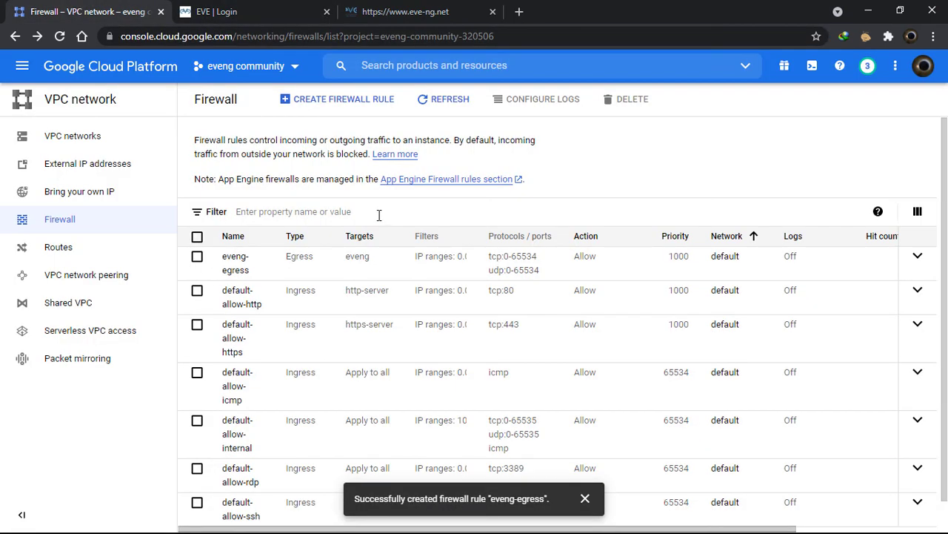